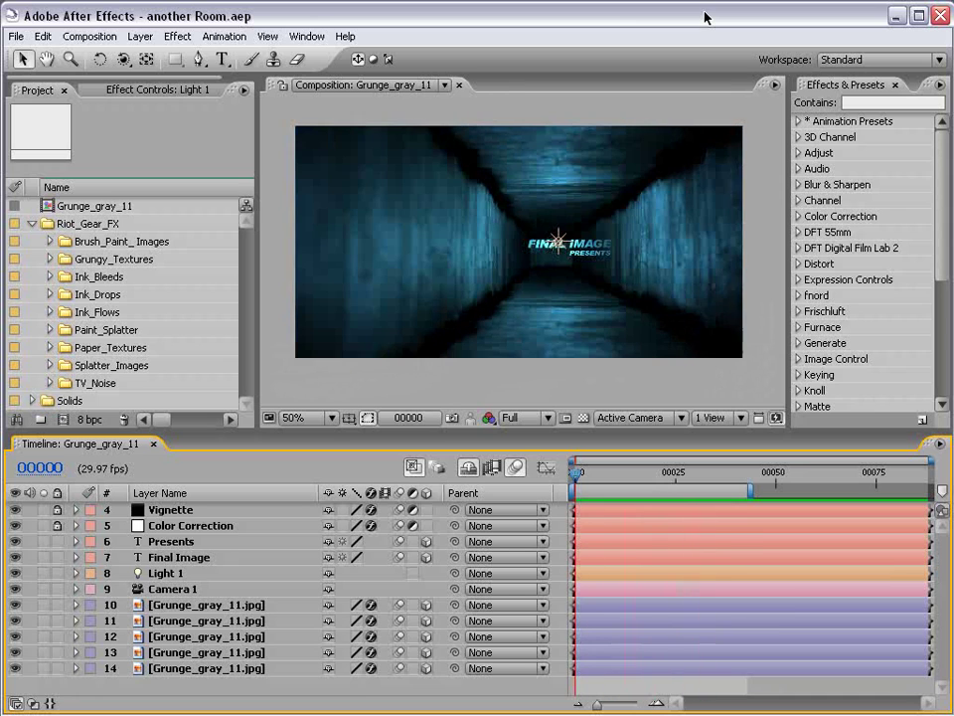
- Preview the finished room animation and scrub the Grunge_gray_11 composition to frame 34
mouse_move(574, 465)
mouse_down()
mouse_move(721, 481)
mouse_move(561, 482)
mouse_up()
key(KP_0)
drag(562, 482, 714, 479)
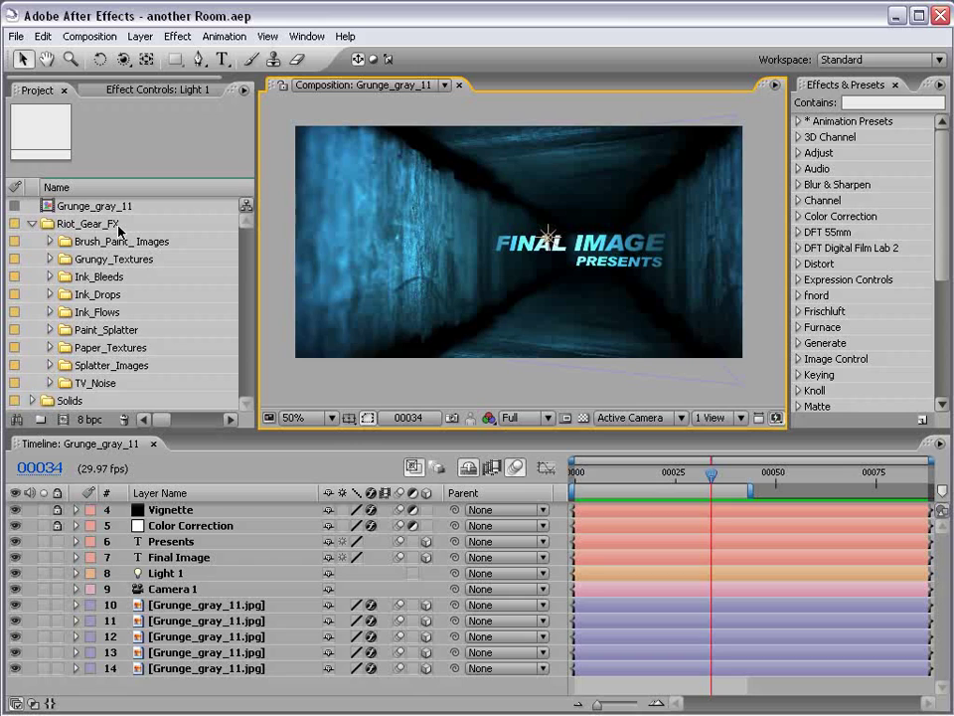
- Find Grunge_gray_11.jpg in the low-resolution grayscale Grungy_Textures folder and view the whole image in the footage viewer
click(51, 259)
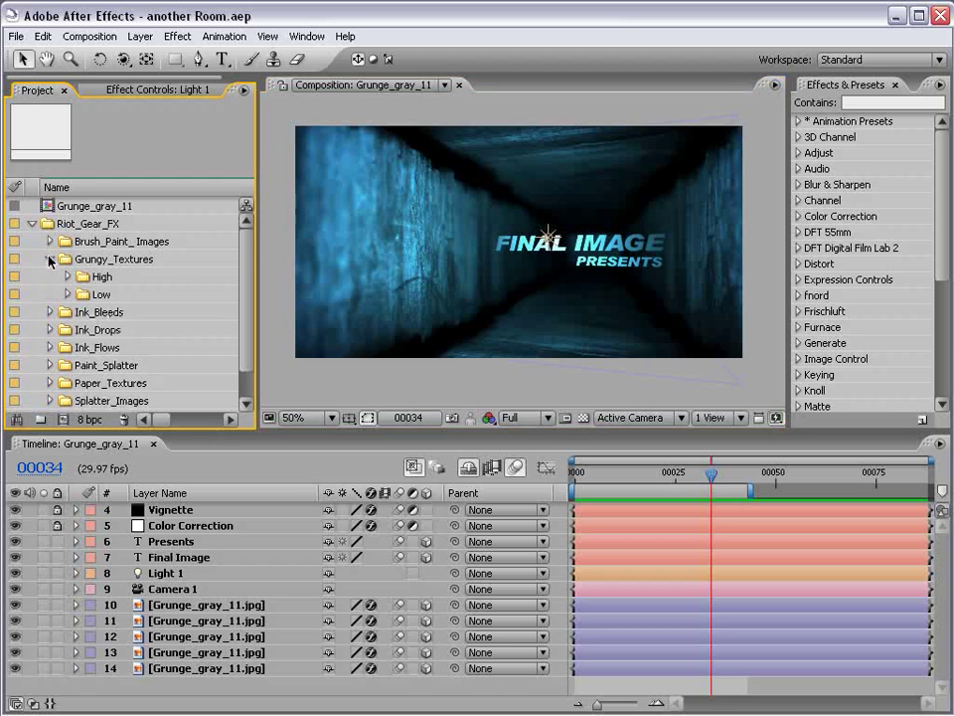
click(67, 295)
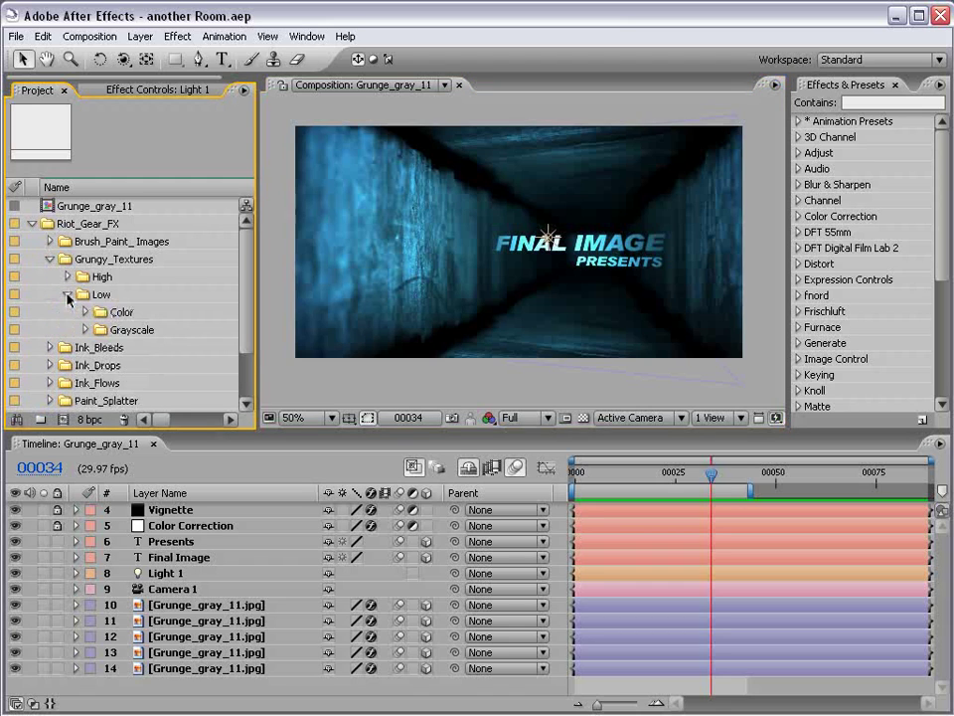
click(86, 329)
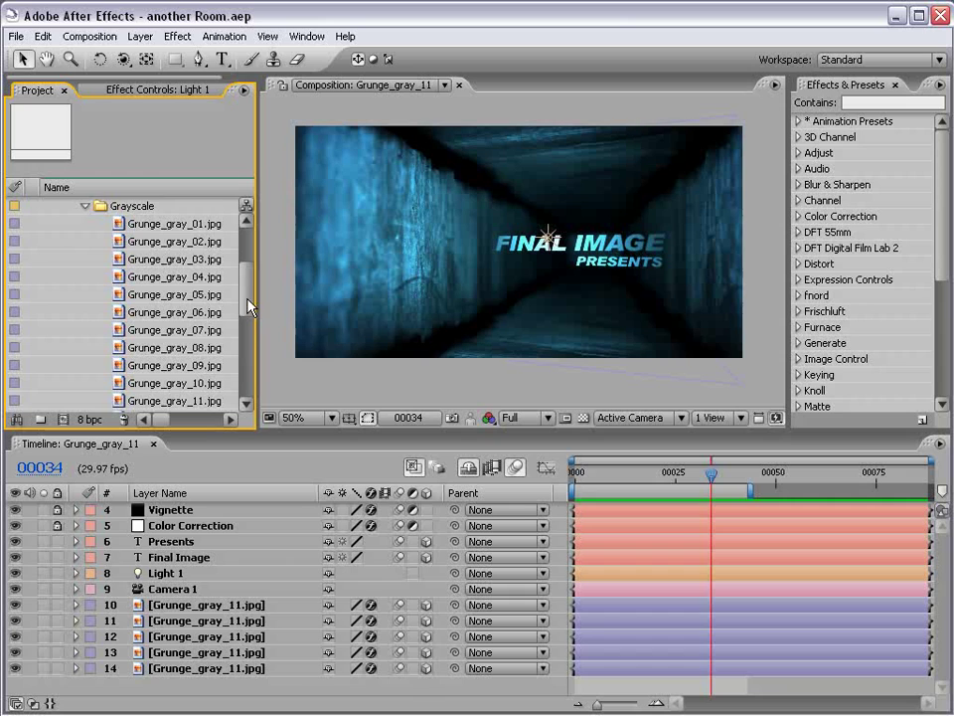
drag(247, 304, 248, 316)
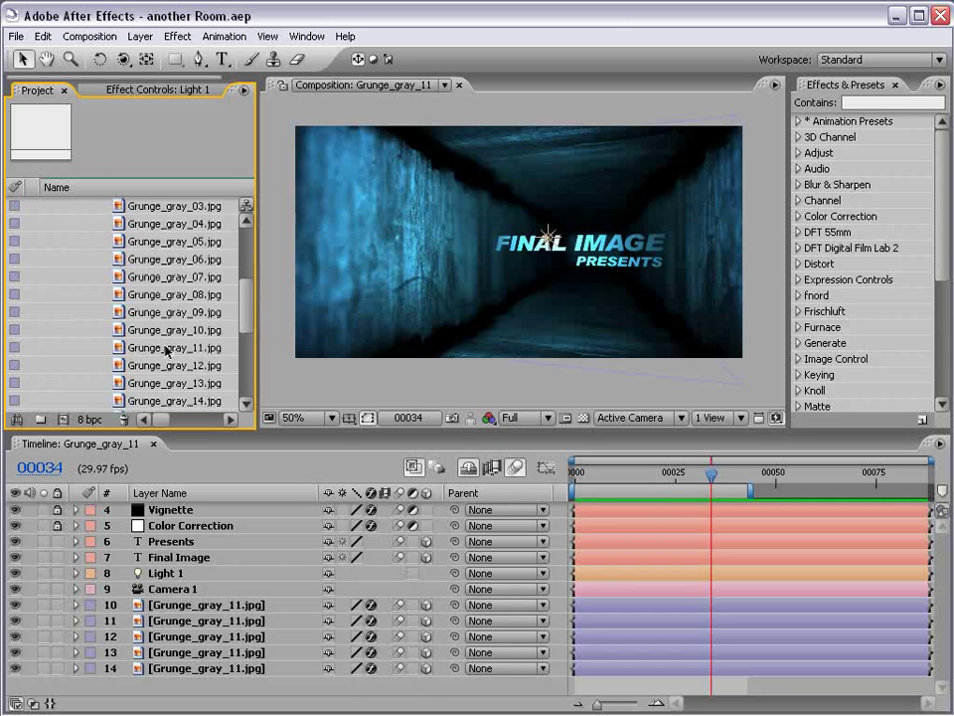
click(132, 350)
double_click(132, 350)
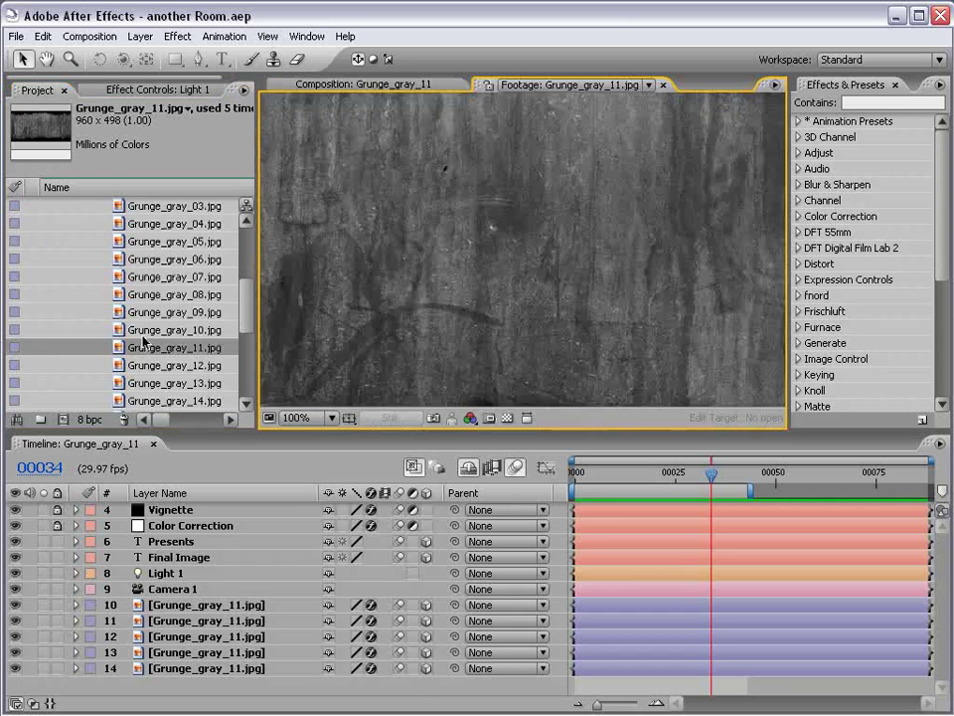
scroll(448, 240, up, 1)
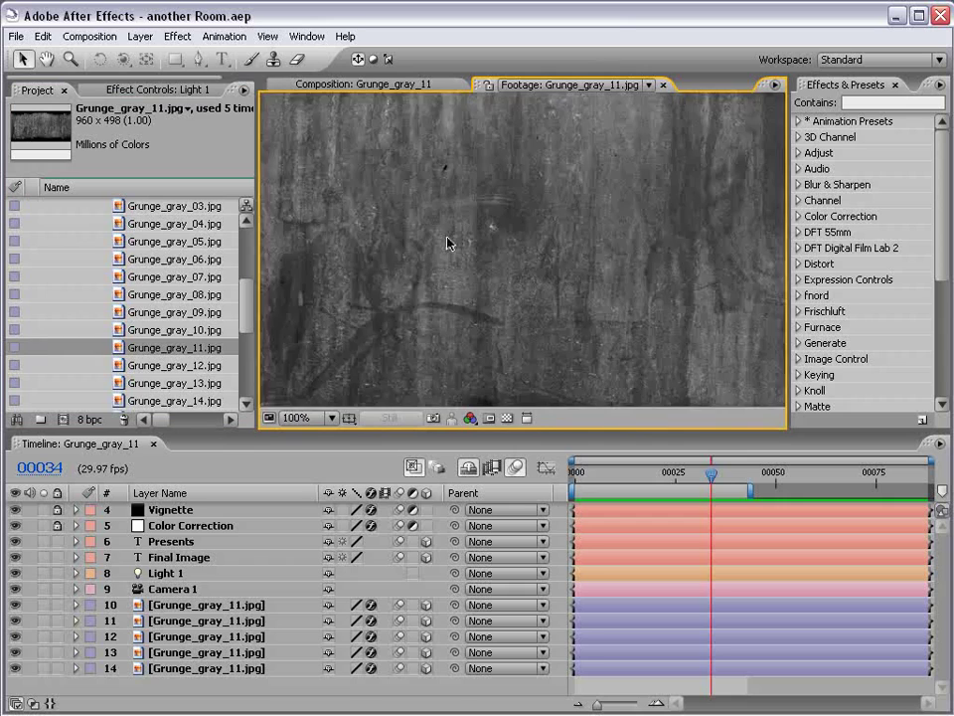
scroll(447, 245, down, 1)
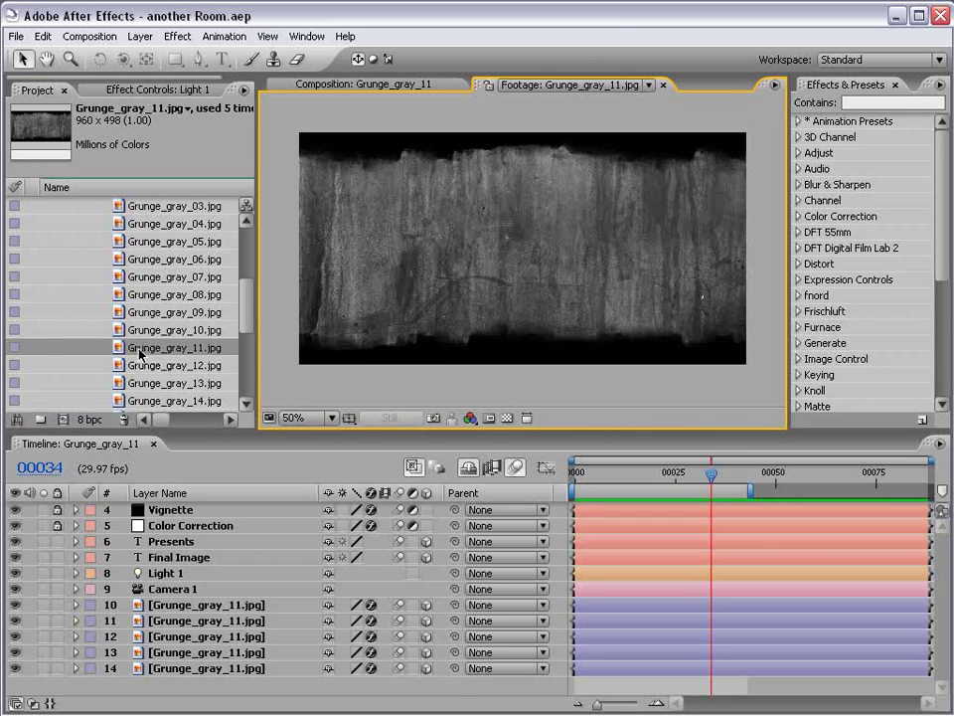
- Create a new composition from Grunge_gray_11.jpg and make its layer 3D
drag(181, 353, 64, 420)
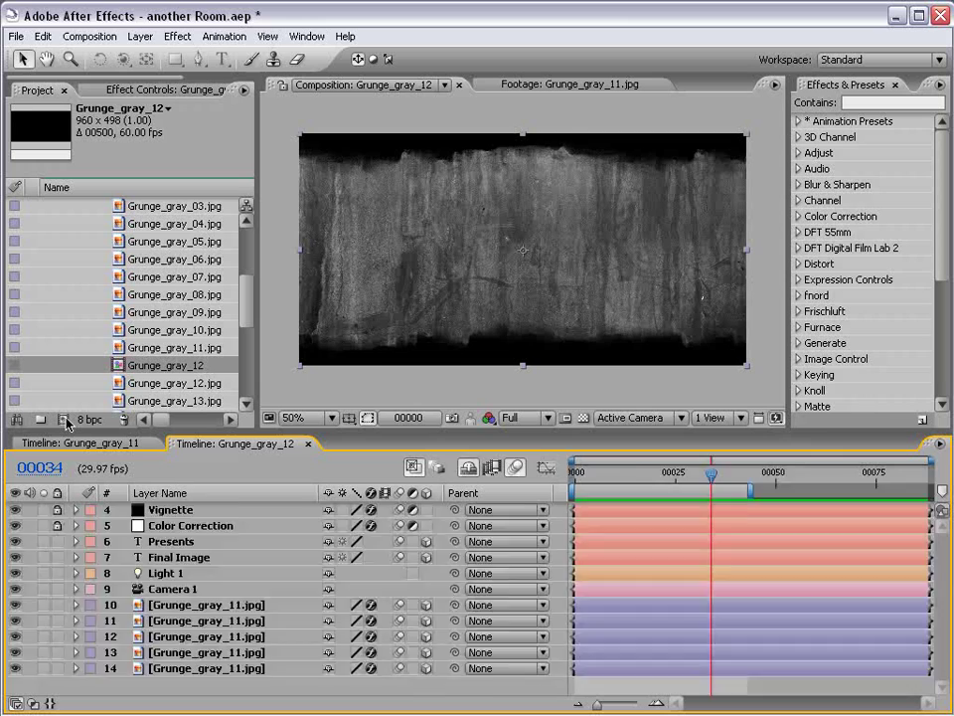
click(641, 579)
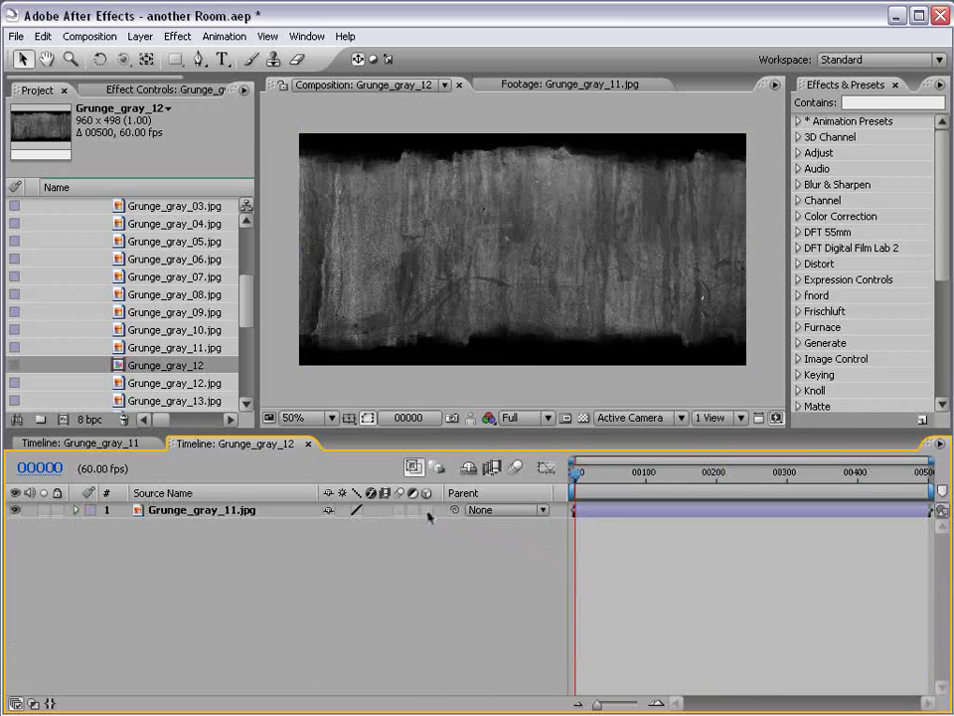
click(610, 511)
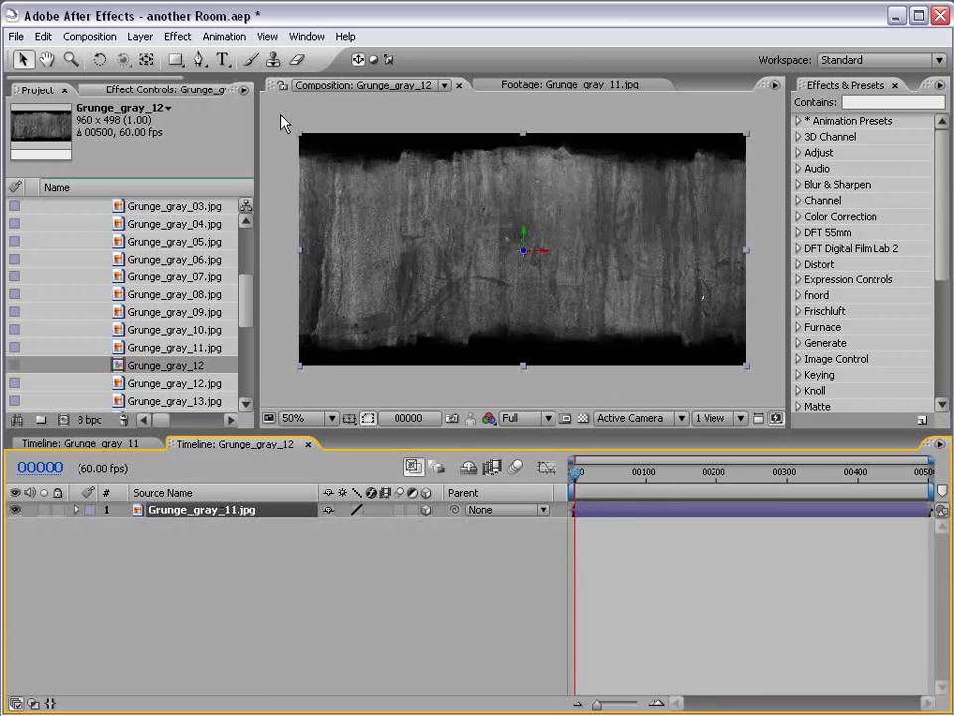
- Rotate the texture layer to a Y orientation of 270° and move it to the left side of the composition as a wall
key(w)
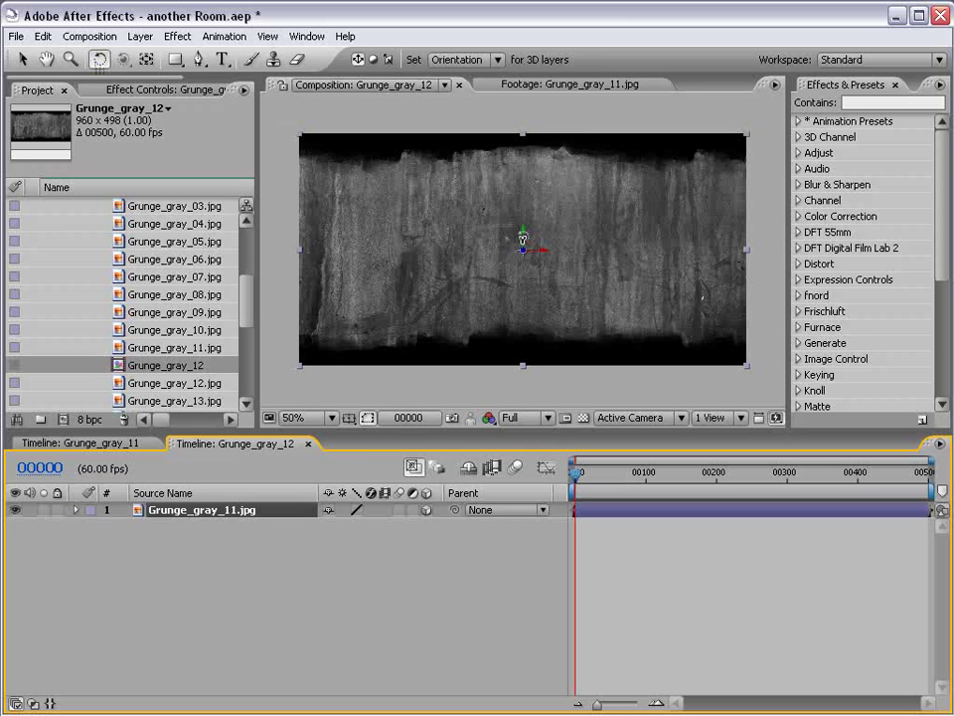
key(r)
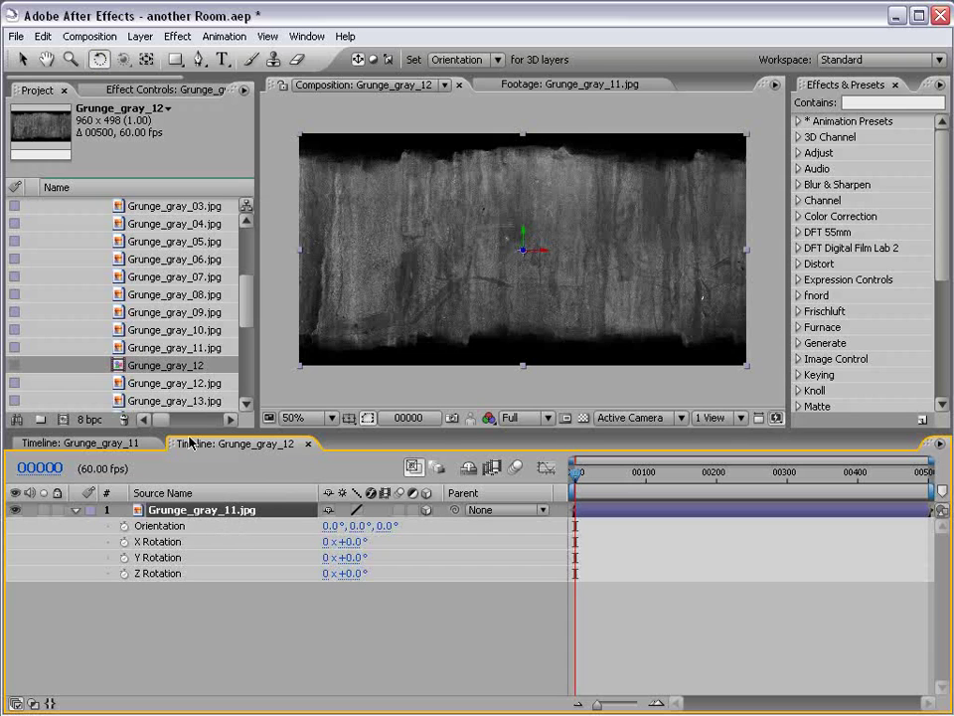
click(19, 59)
key(w)
drag(524, 239, 556, 238)
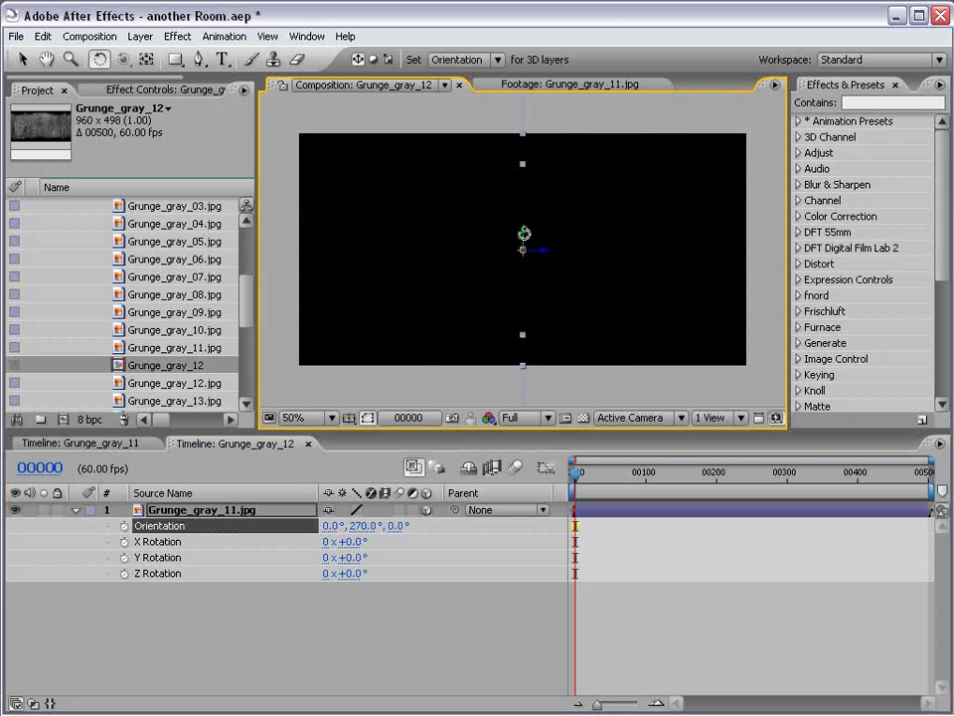
key(v)
drag(551, 251, 388, 253)
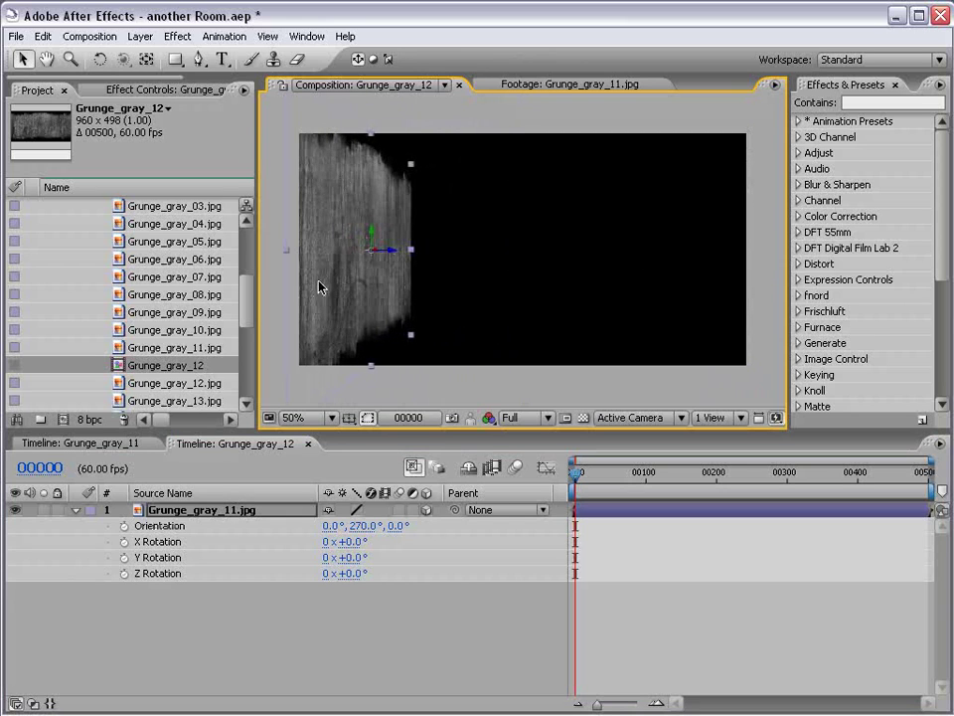
- Duplicate the left wall layer and move the copy to the right side of the composition as the opposite wall
click(263, 545)
click(215, 515)
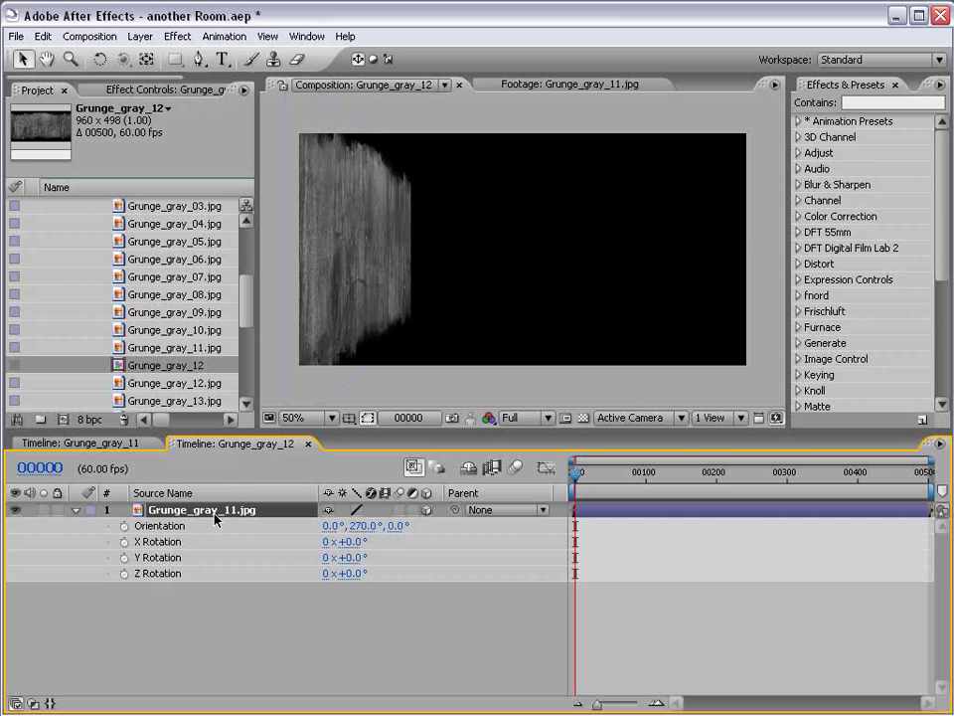
click(42, 37)
click(86, 201)
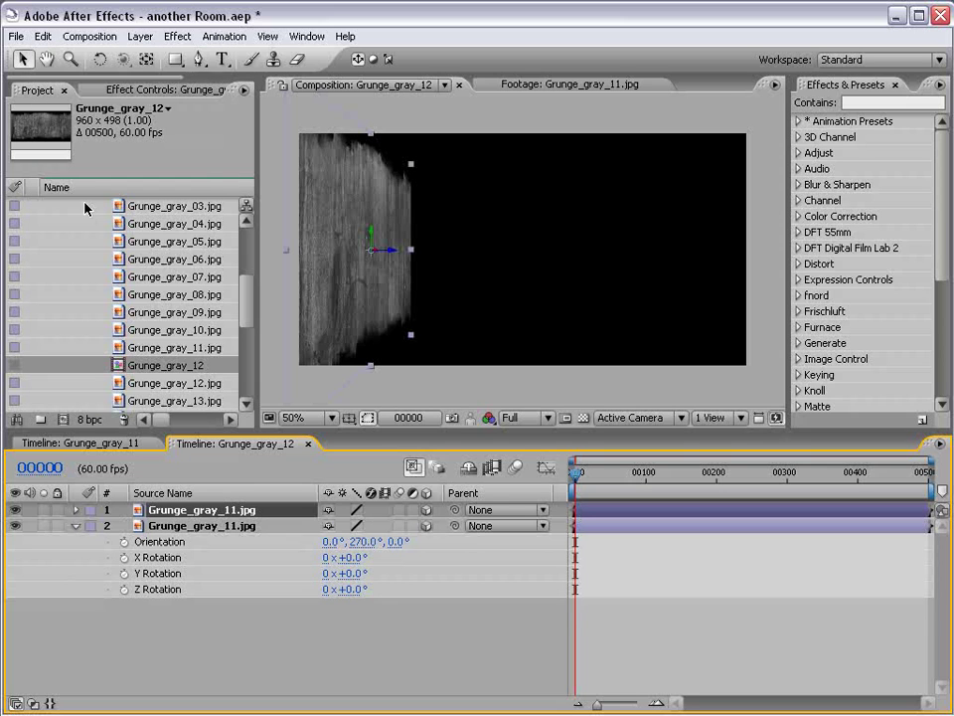
drag(390, 251, 701, 258)
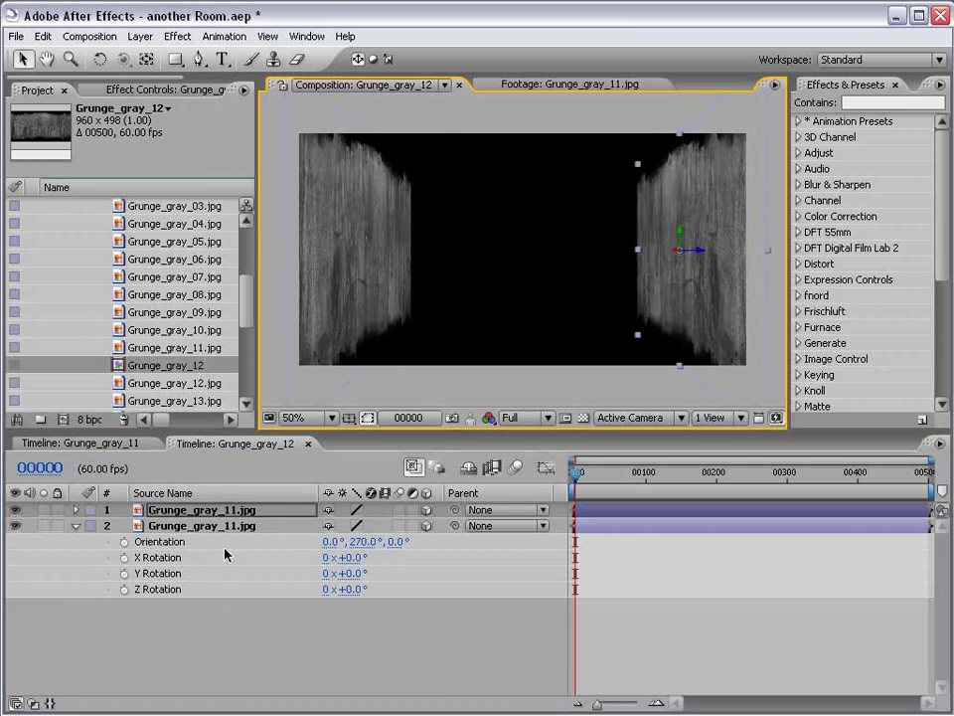
- Duplicate the right wall, rotate the copy flat and place it centred between the bottoms of the walls as the floor
key(ctrl+d)
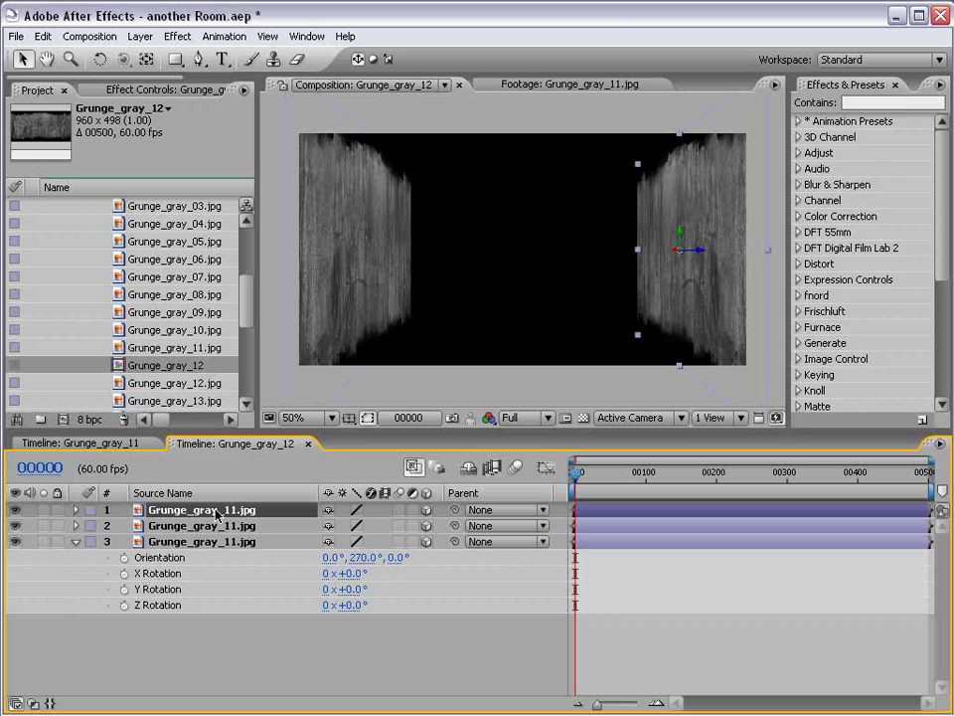
key(w)
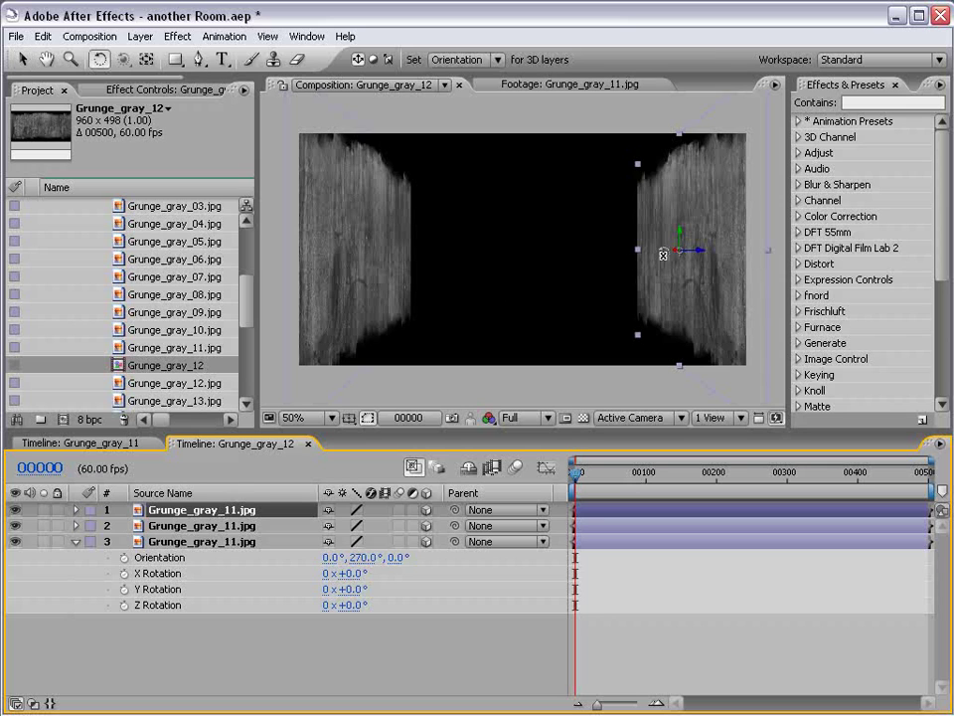
drag(693, 252, 660, 282)
key(ctrl+z)
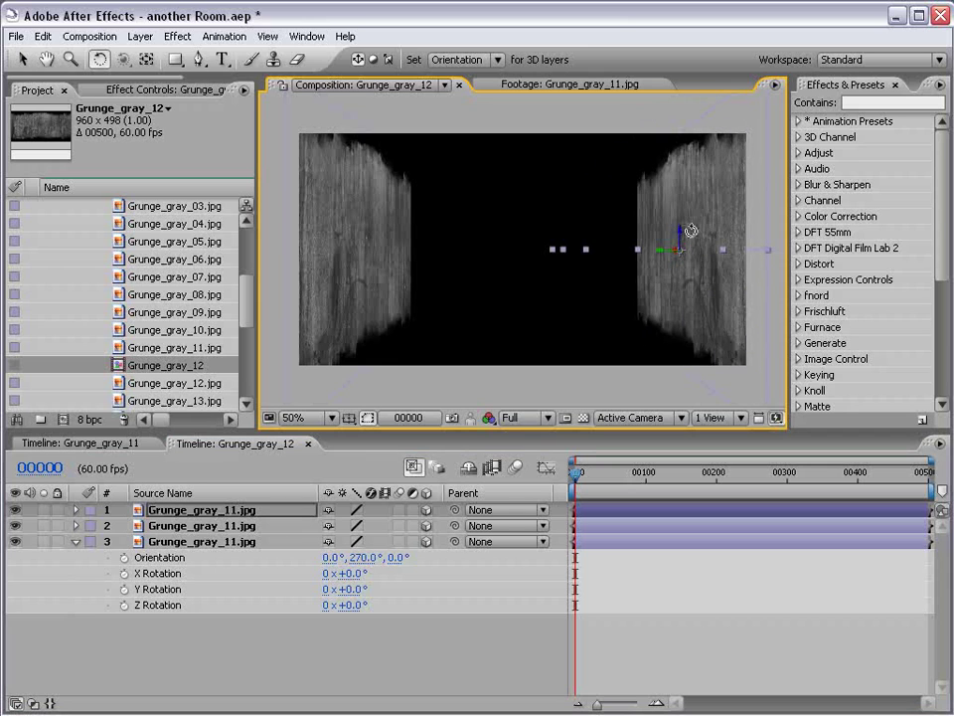
key(v)
drag(681, 241, 527, 313)
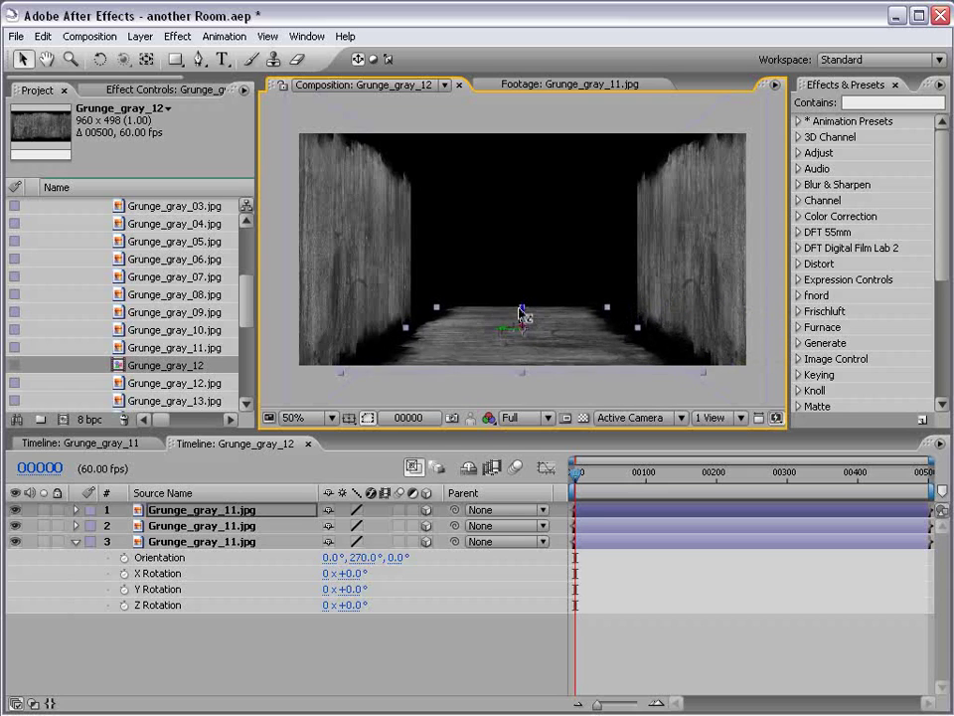
- Show the transparency grid and move the right wall so its lower edge meets the floor's right edge
click(583, 417)
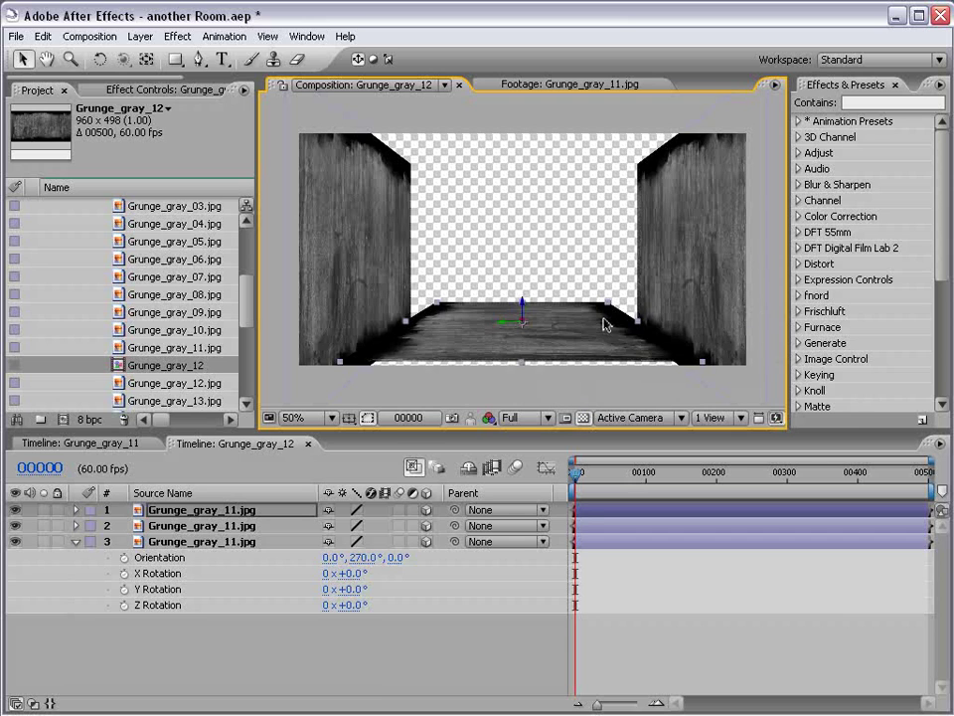
click(674, 286)
drag(697, 249, 639, 207)
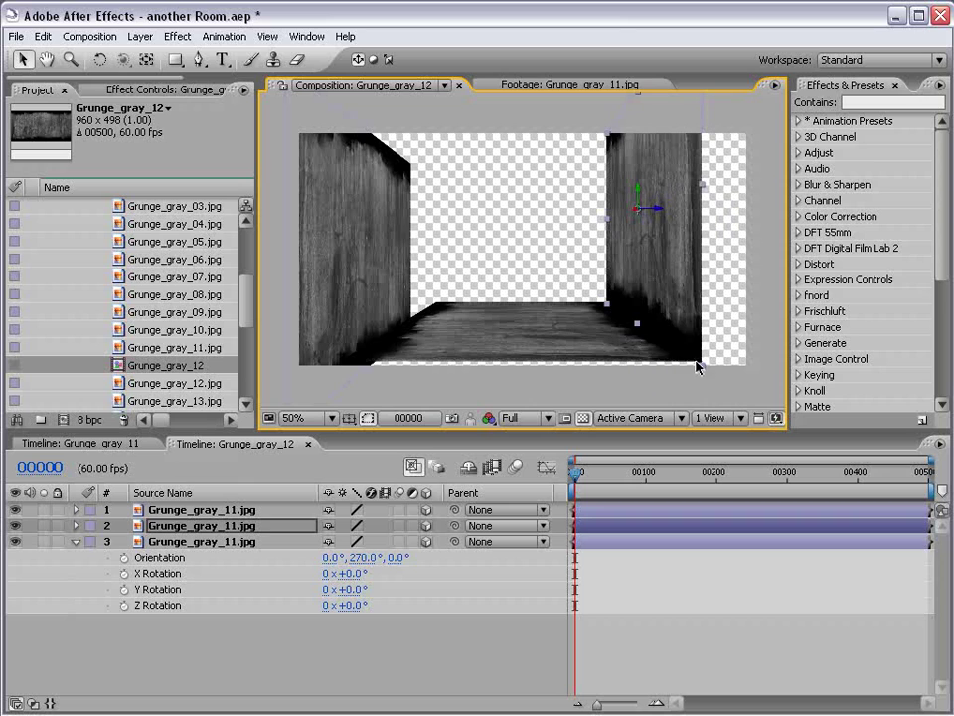
- Move the left wall to meet the floor's left edge and fine-tune the right wall's height
click(371, 269)
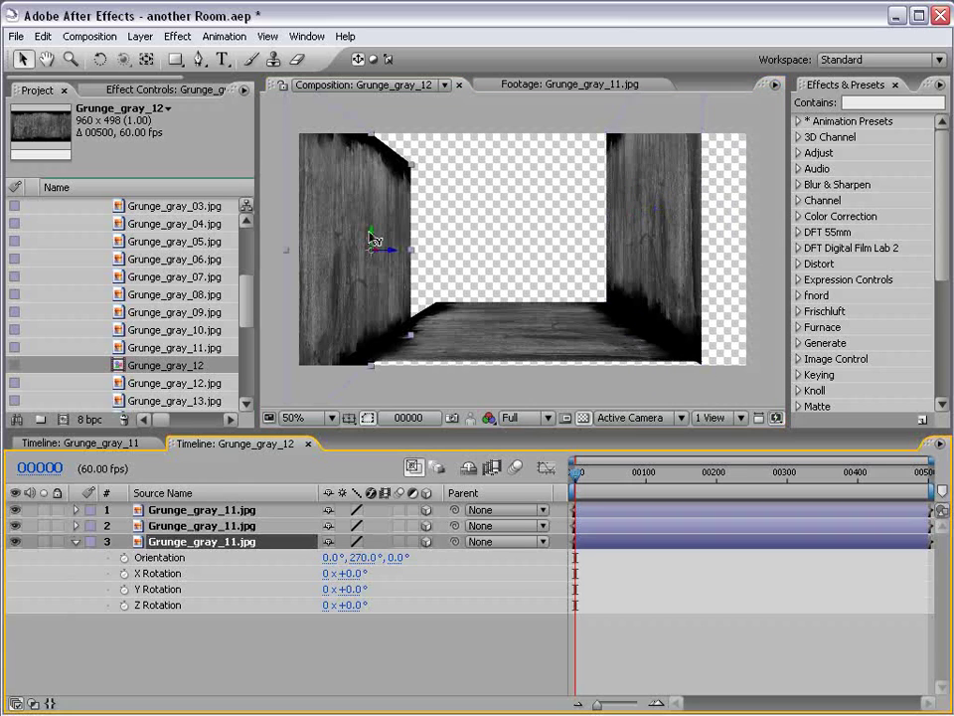
drag(370, 236, 407, 204)
click(634, 220)
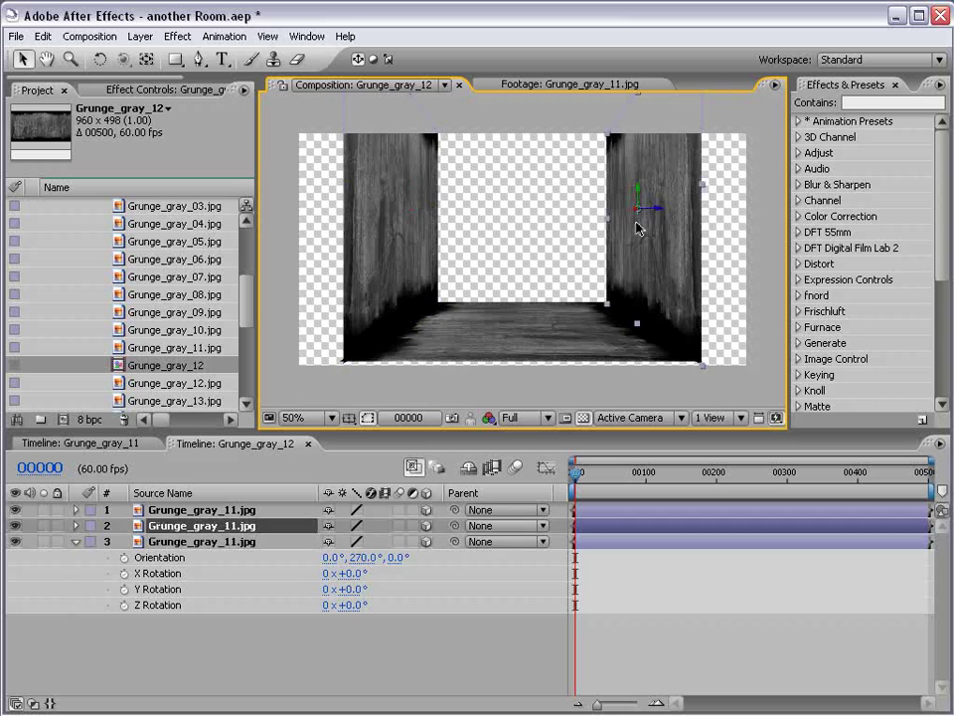
drag(638, 194, 639, 191)
click(585, 648)
click(584, 648)
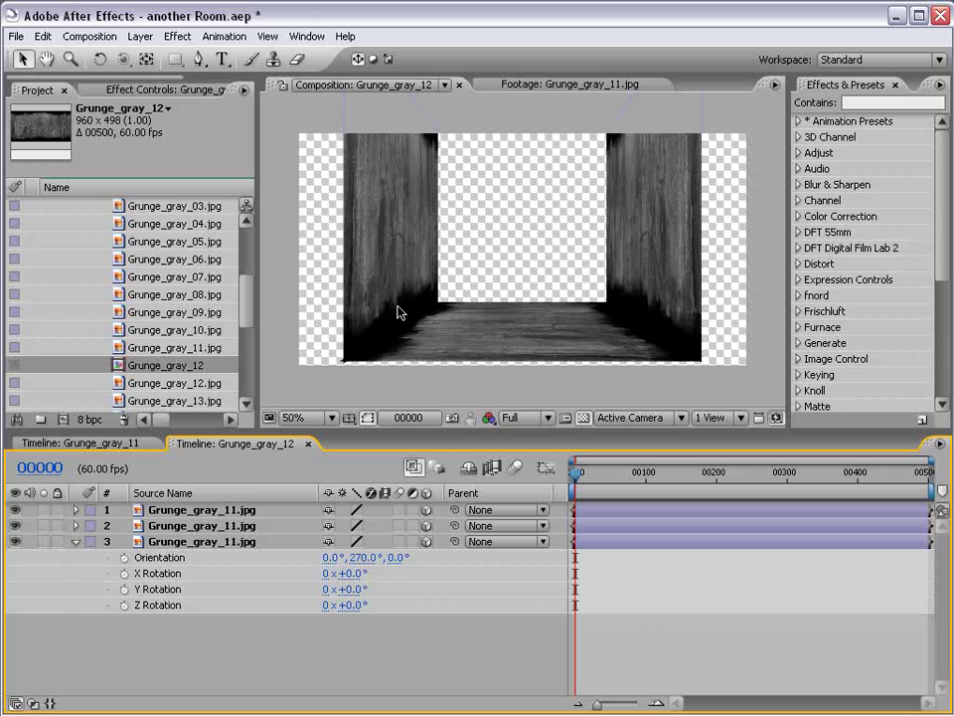
- Duplicate the floor layer and raise the copy to the top edges of the walls as the ceiling
click(453, 340)
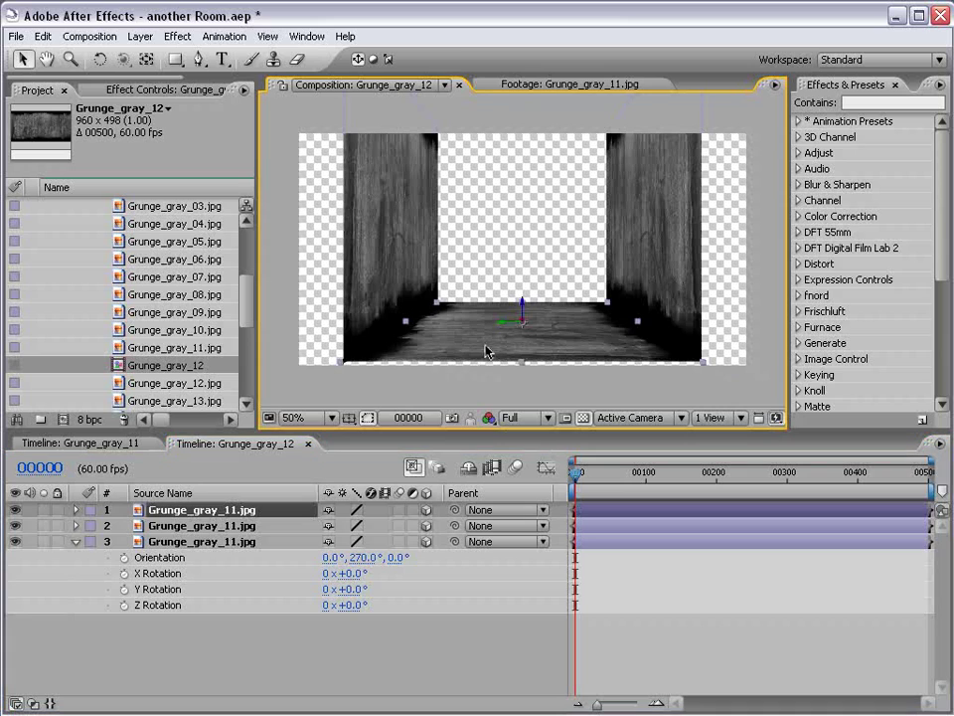
click(43, 35)
click(133, 201)
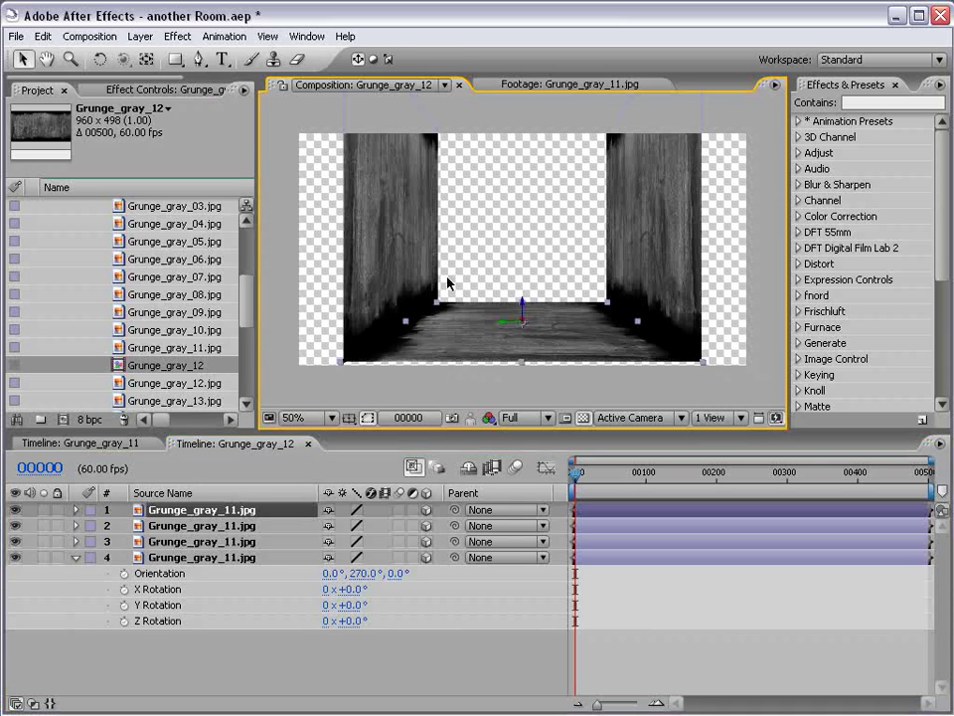
drag(522, 311, 505, 78)
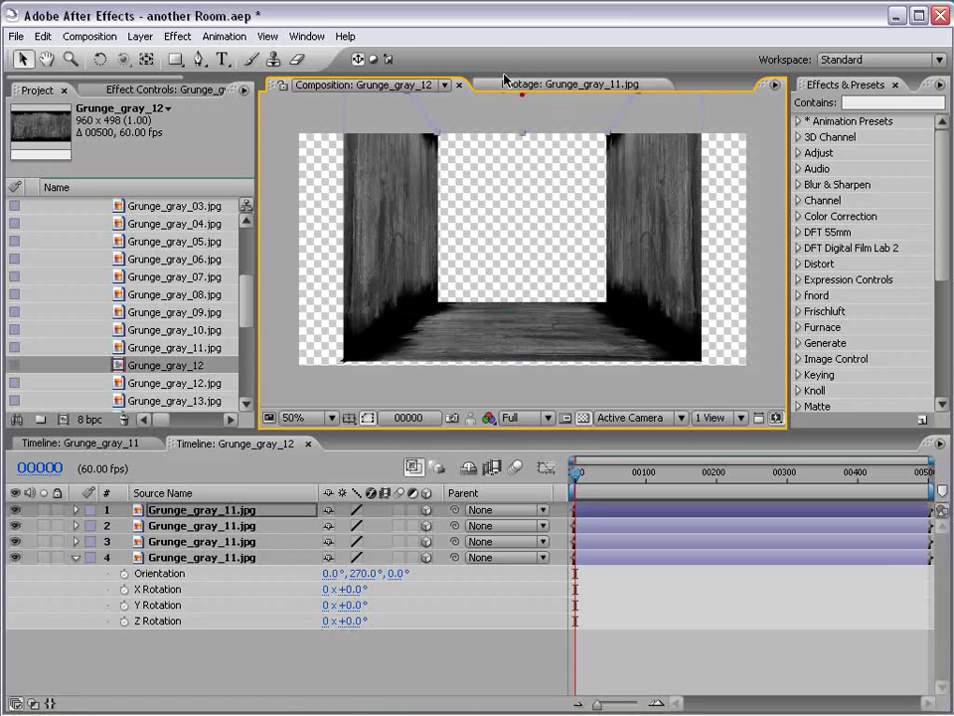
drag(529, 180, 538, 253)
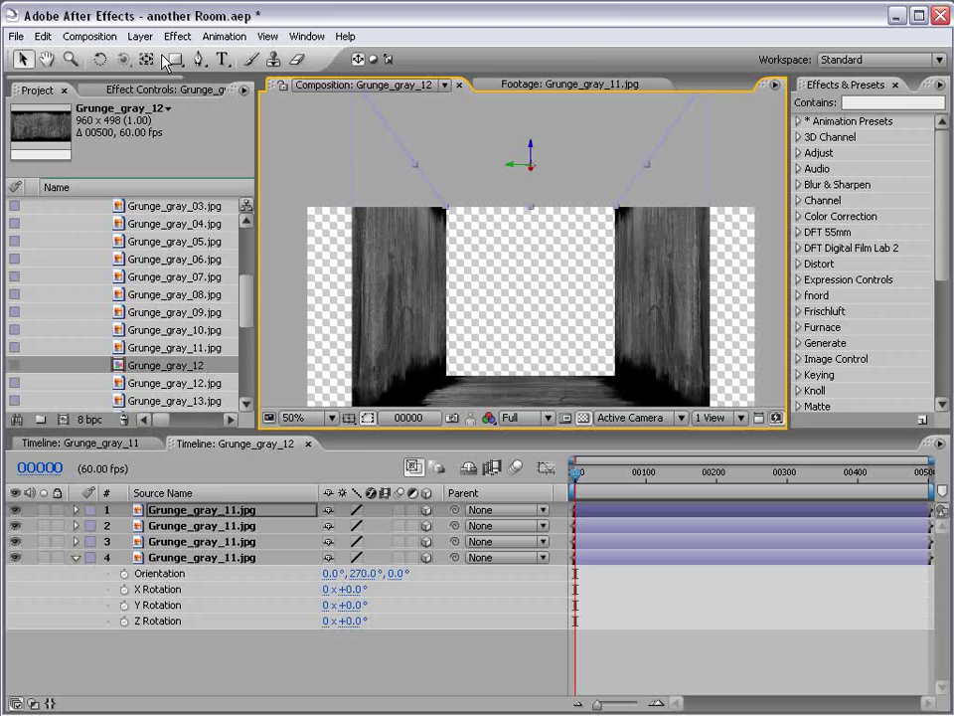
- Add a camera layer named Camera 1 with the 35mm preset
click(139, 36)
mouse_move(147, 58)
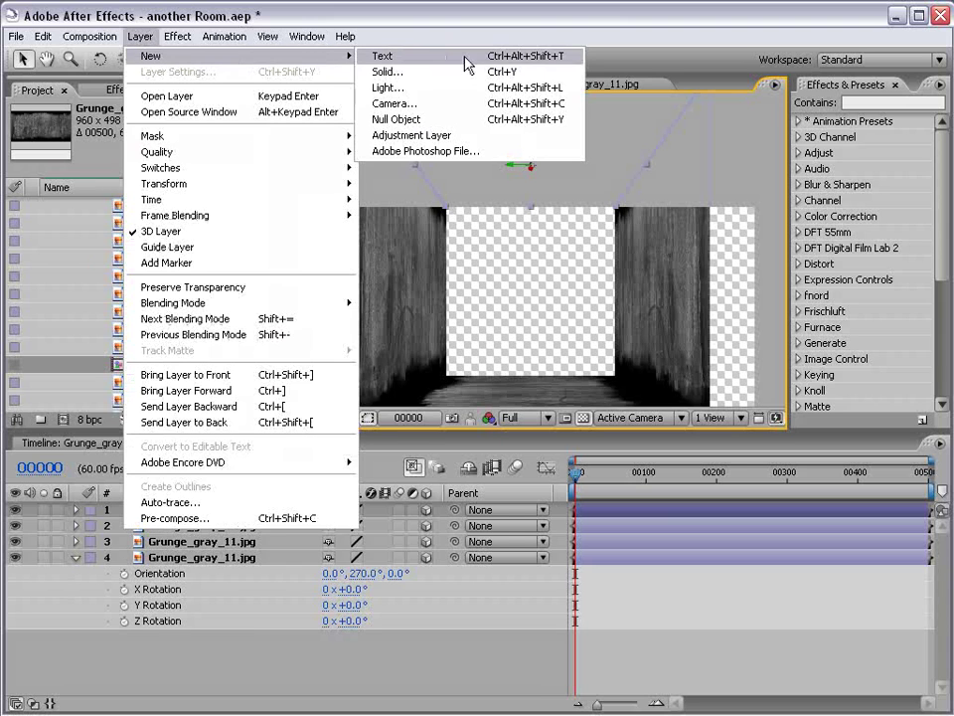
click(396, 101)
drag(890, 241, 318, 149)
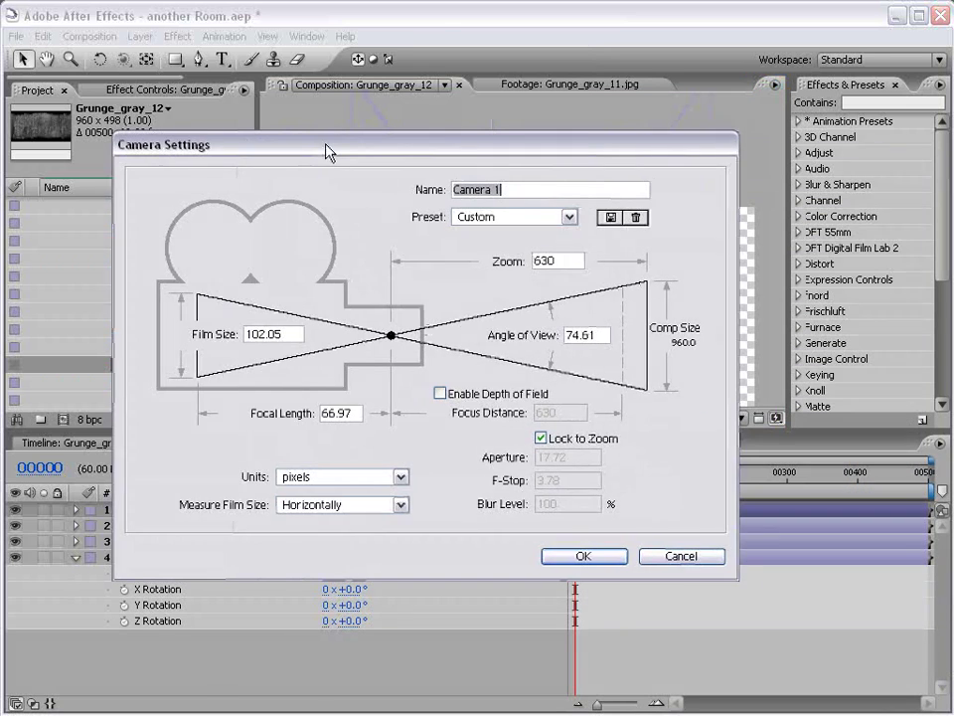
click(507, 216)
click(473, 305)
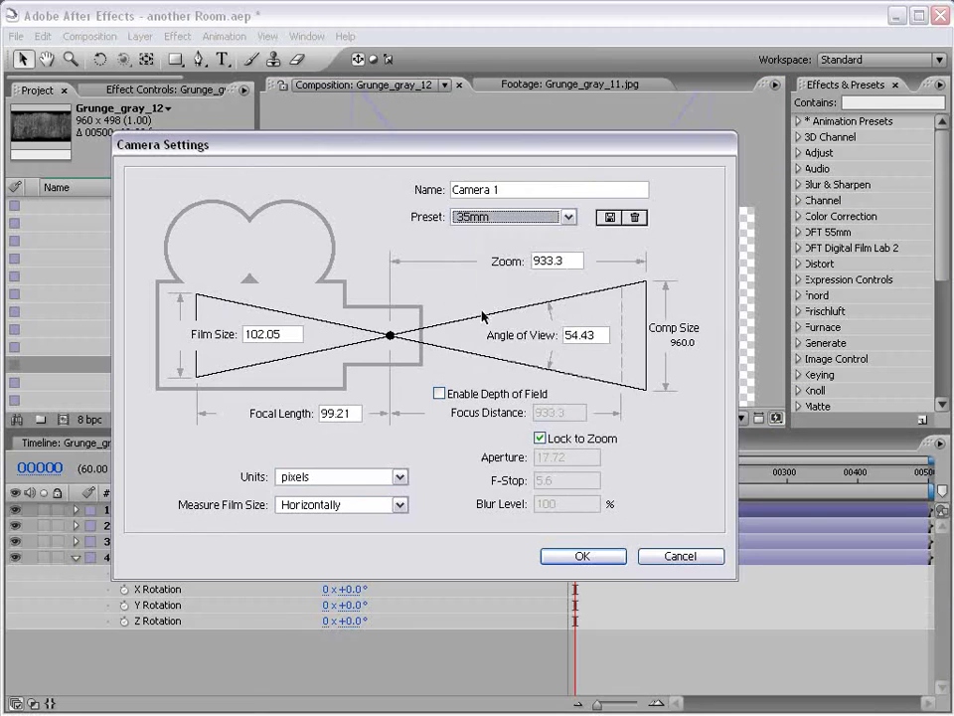
click(583, 556)
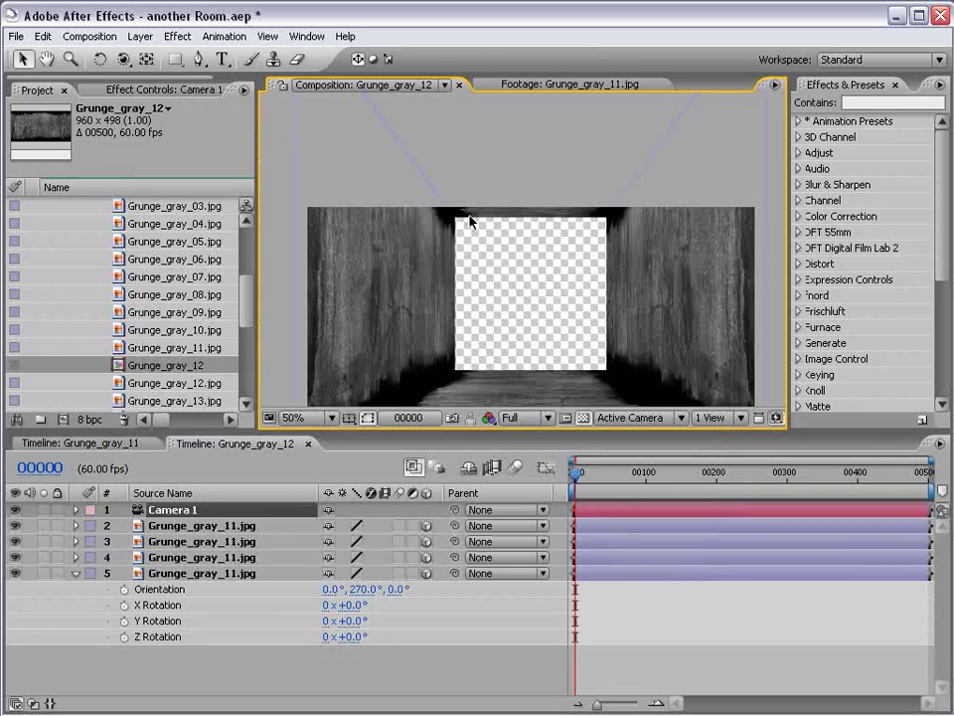
- Dolly Camera 1 back until the front edges of both walls are in frame and shift it to recentre the room
scroll(553, 319, down, 2)
drag(123, 60, 212, 106)
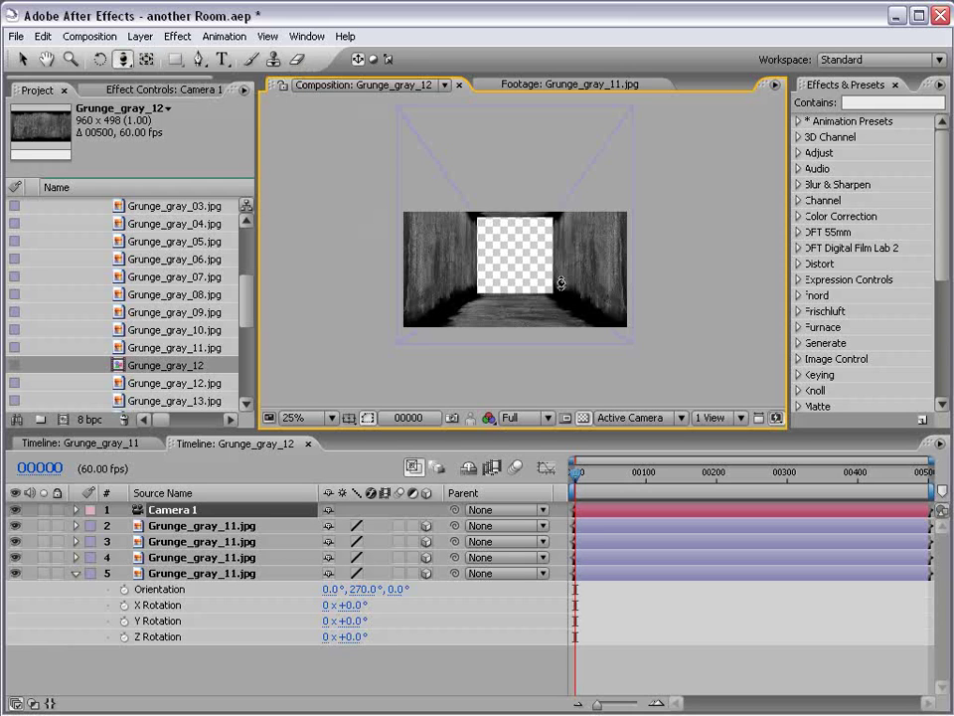
drag(557, 283, 528, 288)
scroll(528, 288, up, 2)
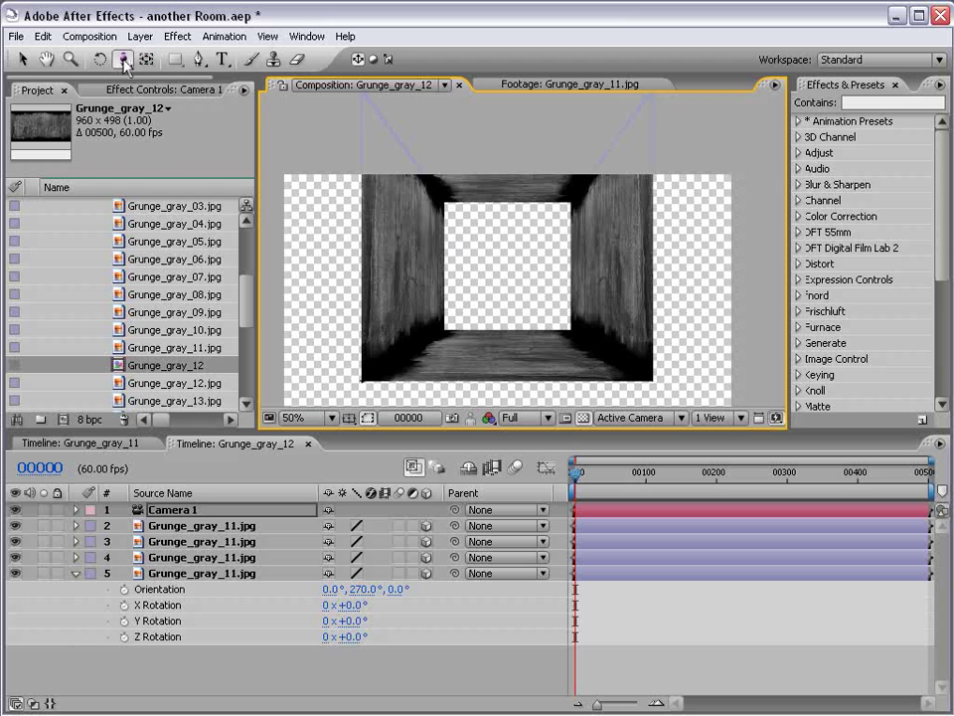
drag(121, 59, 213, 74)
drag(451, 228, 490, 266)
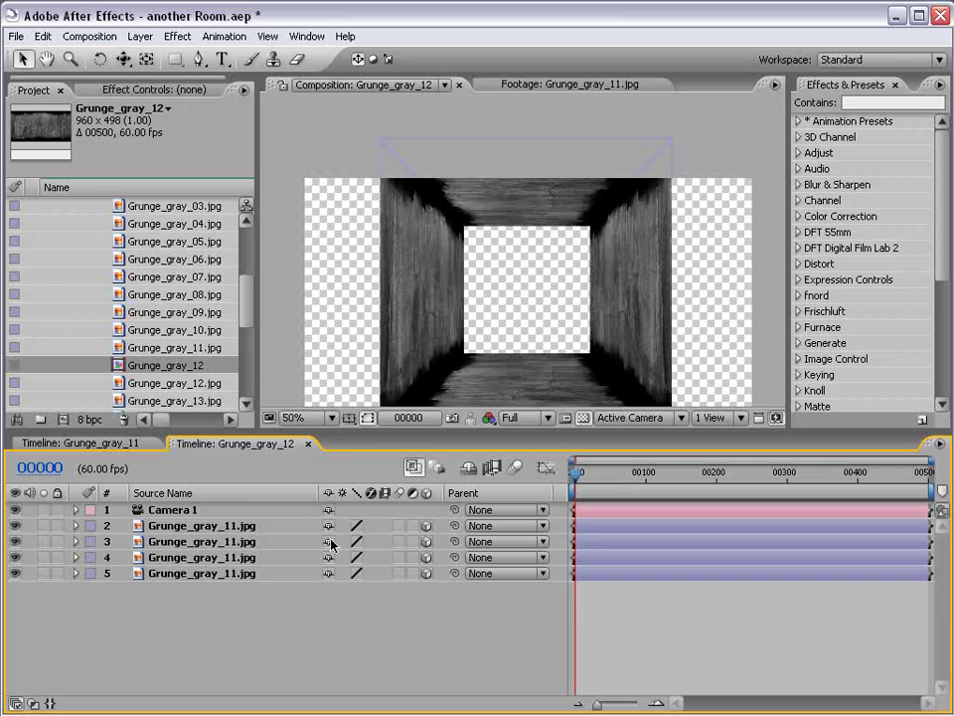
- Duplicate the ceiling layer and rotate and move the copy to stand upright at the room's far end as the back wall
click(220, 525)
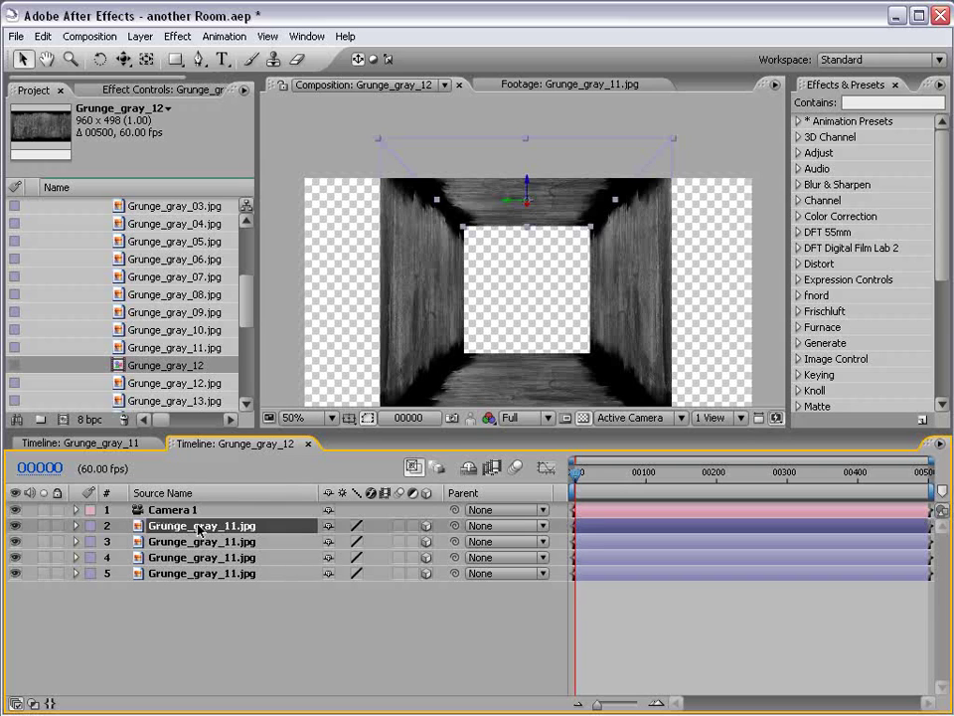
key(ctrl+d)
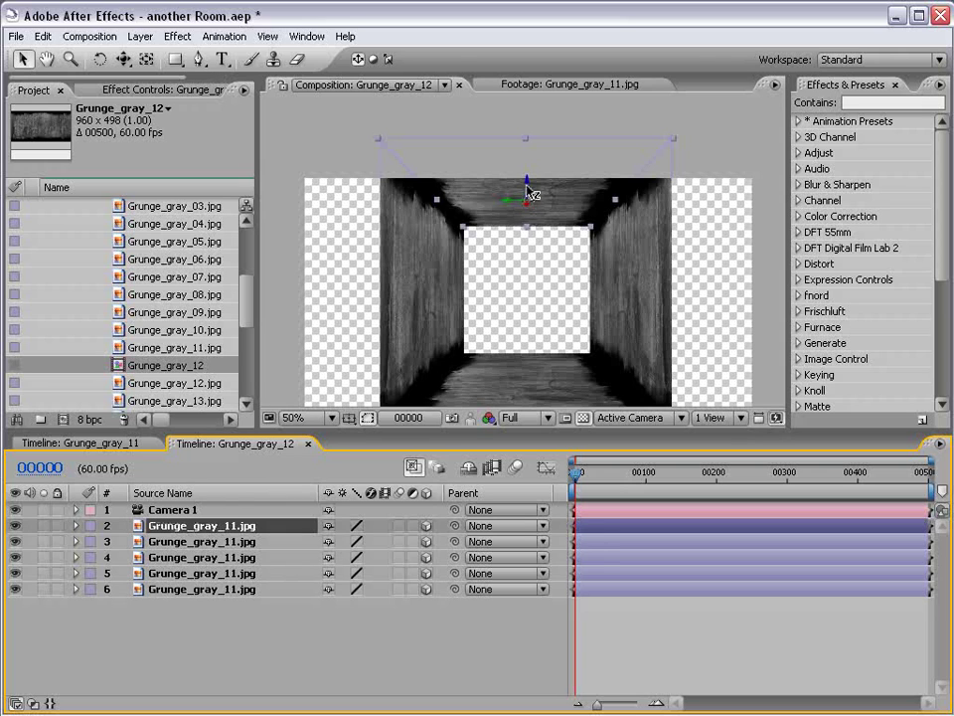
mouse_move(530, 194)
mouse_down()
mouse_move(508, 251)
mouse_move(528, 251)
mouse_move(512, 234)
mouse_move(489, 239)
mouse_move(540, 214)
mouse_up()
key(w)
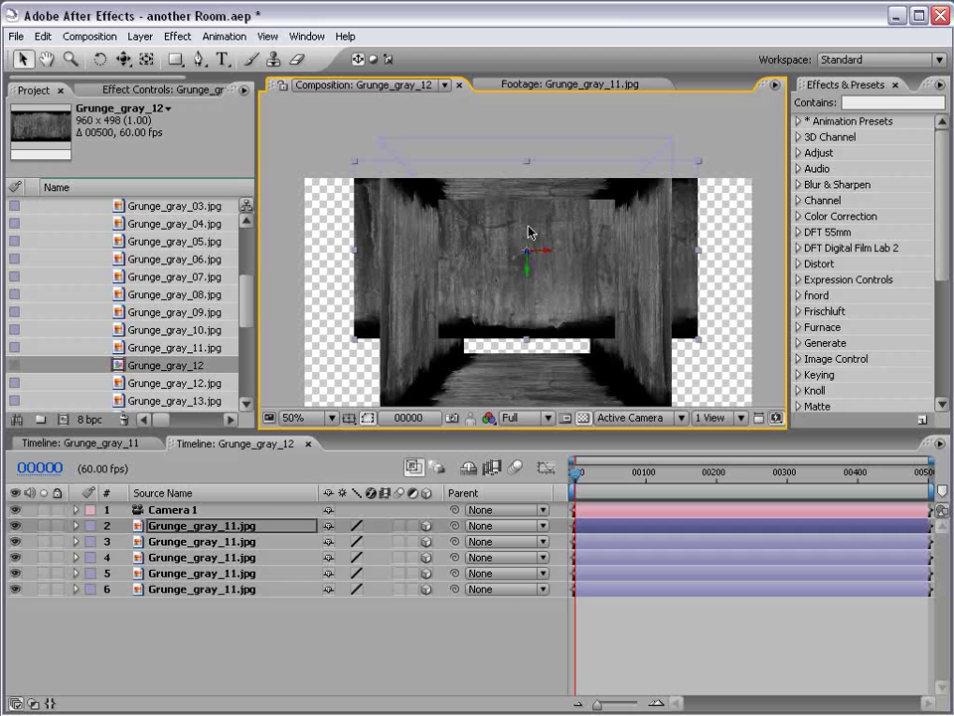
drag(528, 265, 530, 311)
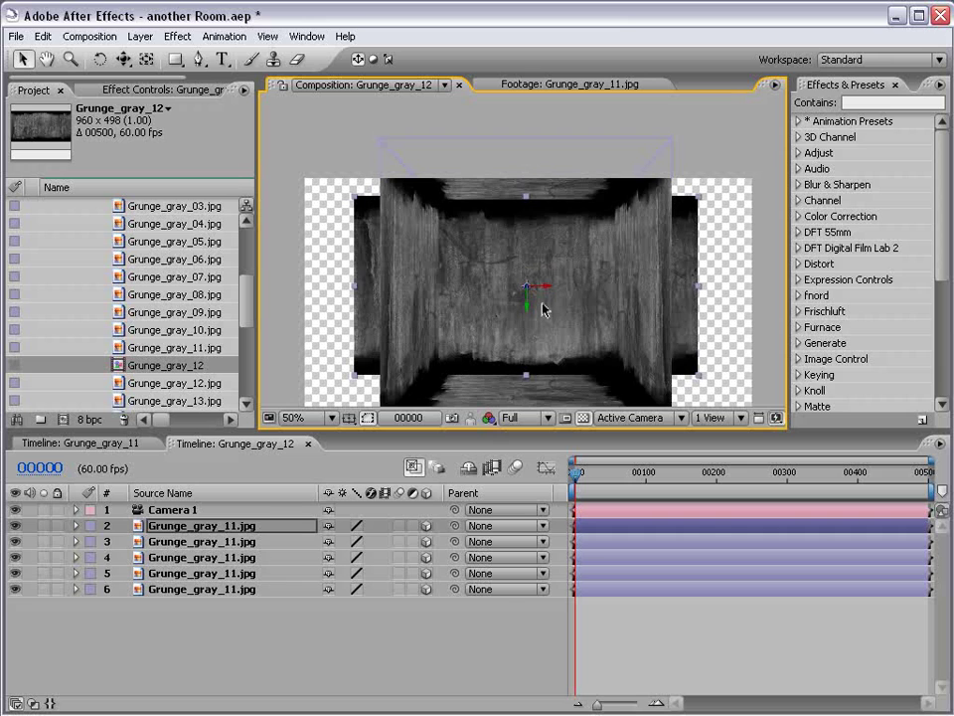
drag(533, 292, 413, 476)
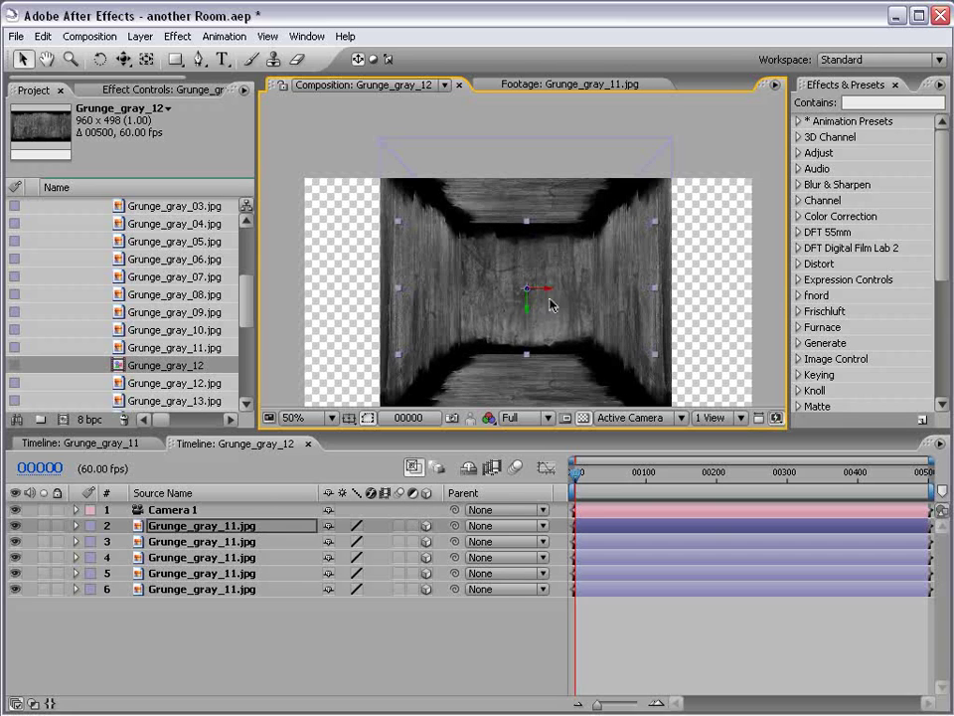
- In the Top view, move the back wall back to line up with the far ends of the side walls
click(611, 418)
click(620, 516)
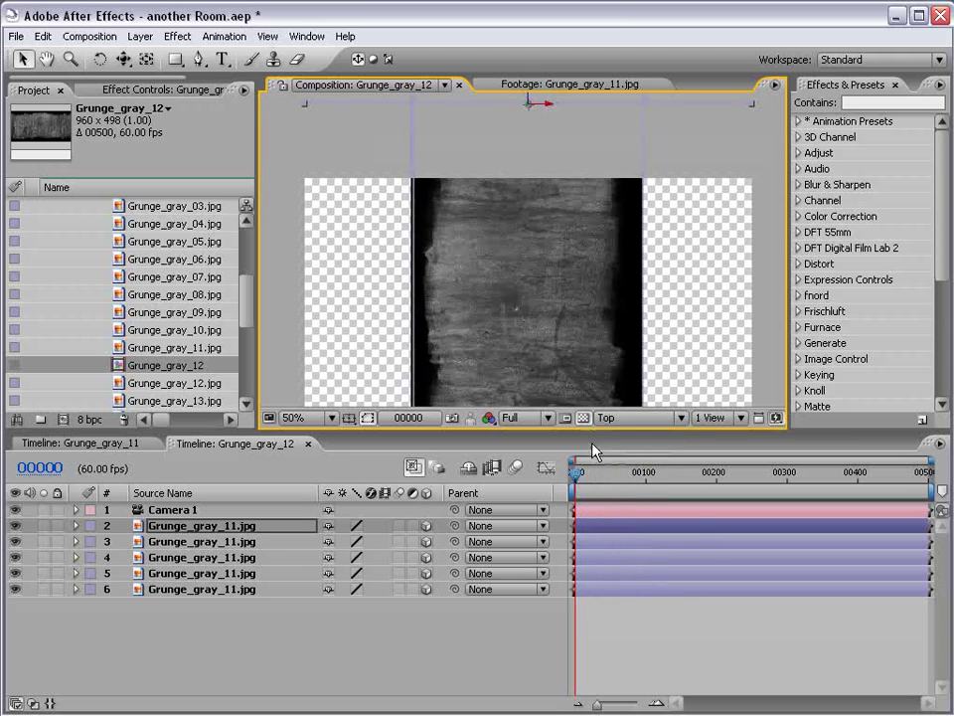
drag(539, 153, 490, 191)
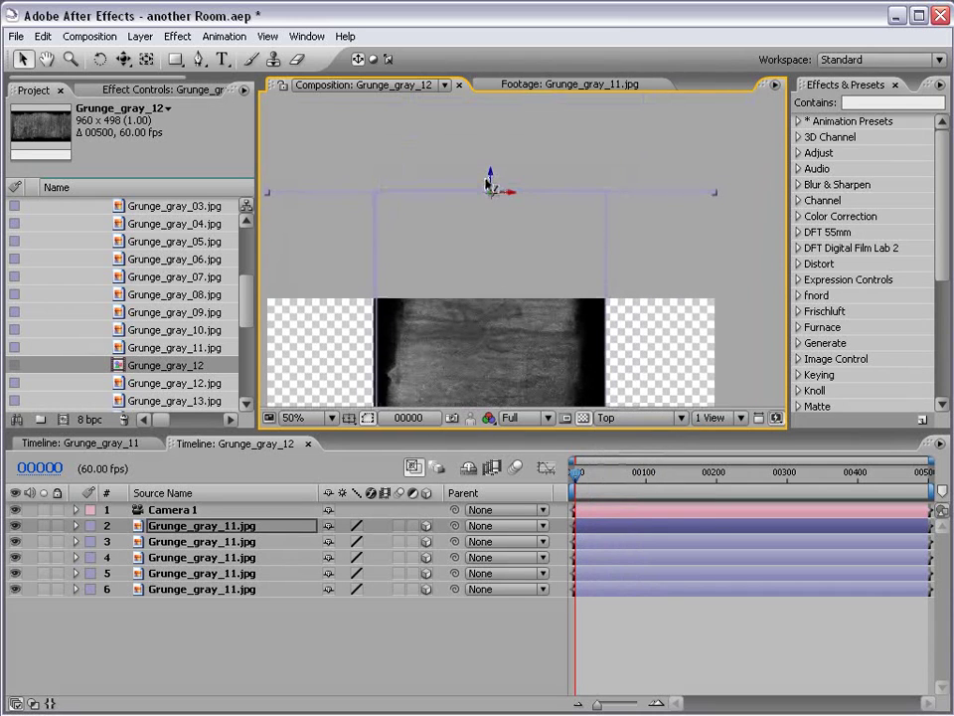
- Change the label color of all five Grunge_gray_11.jpg layers to yellow
shift+click(175, 589)
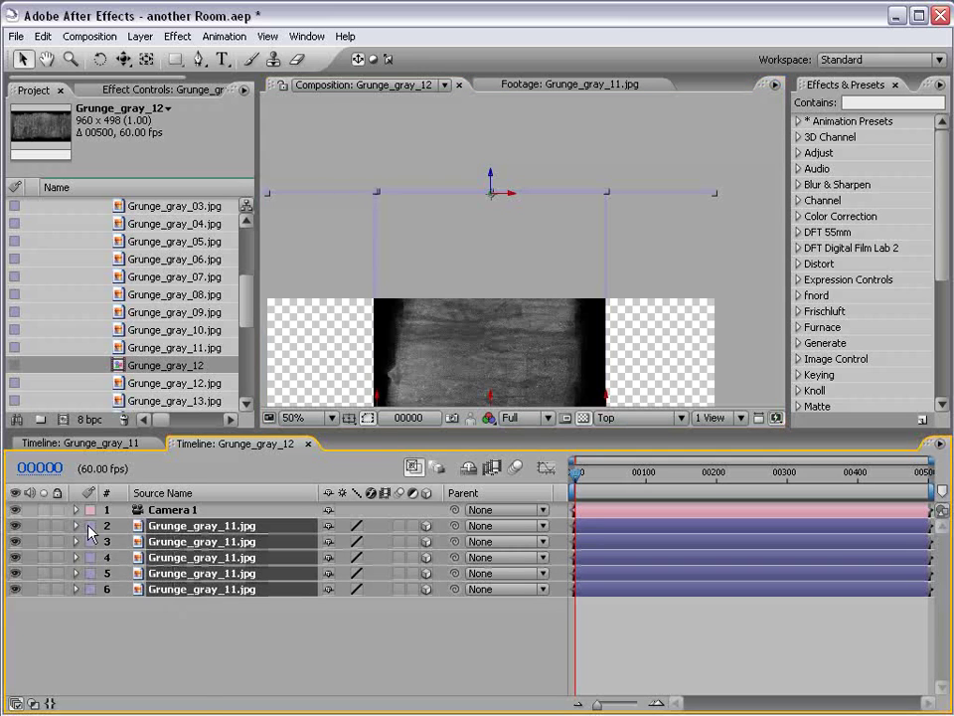
click(90, 525)
click(117, 596)
- Return to the Active Camera view and slightly enlarge the back wall to close the gap at the floor
key(h)
drag(482, 337, 498, 255)
click(623, 425)
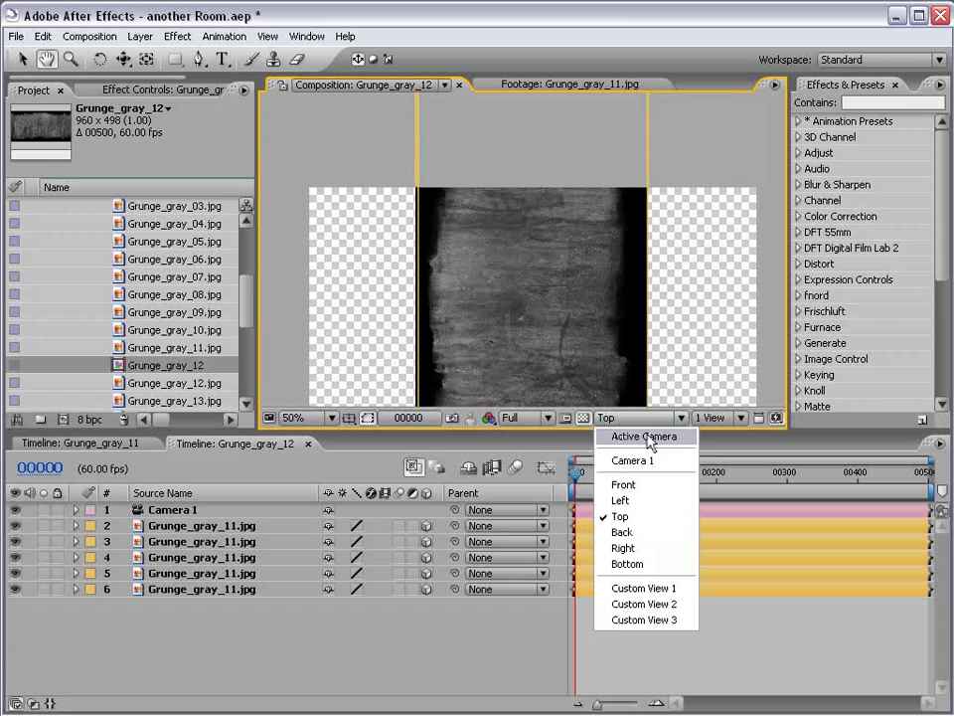
click(643, 435)
key(v)
click(532, 270)
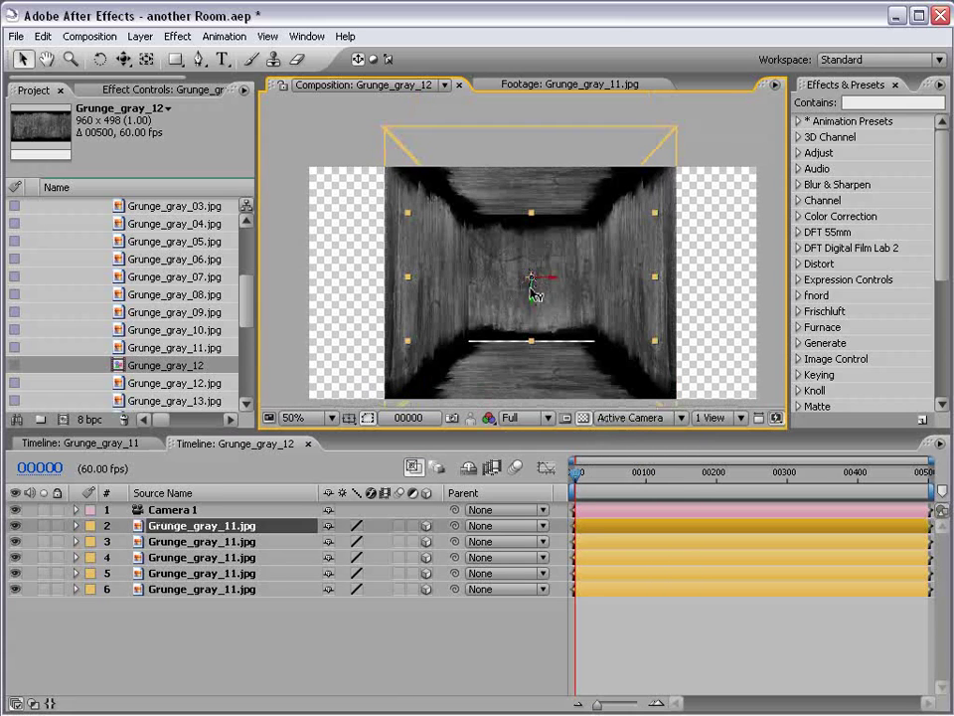
drag(656, 343, 660, 346)
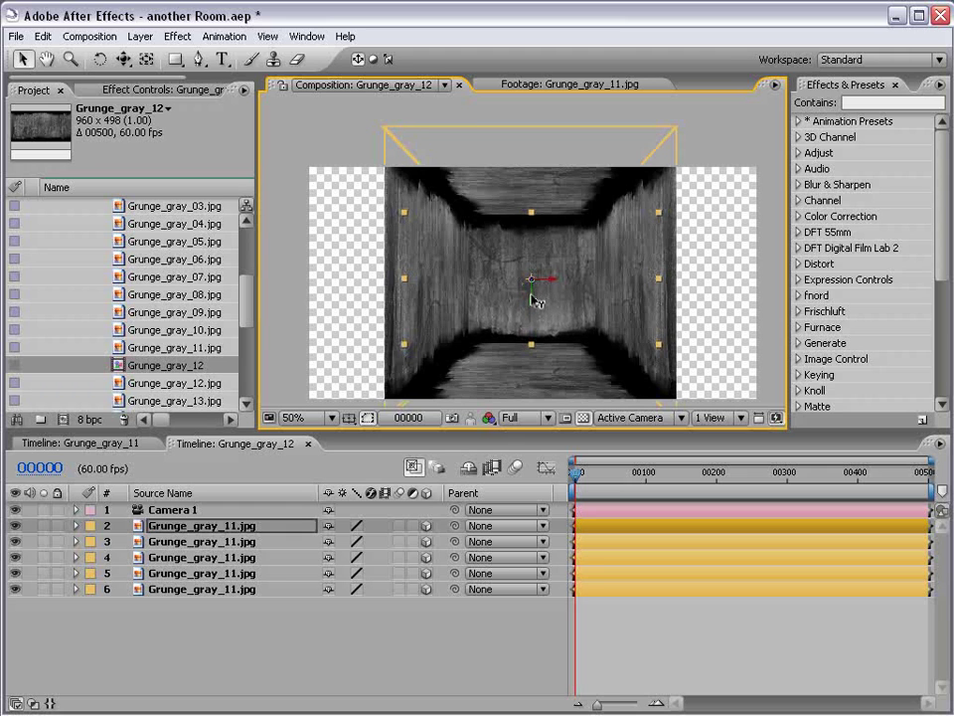
click(537, 636)
key(space)
drag(567, 326, 549, 291)
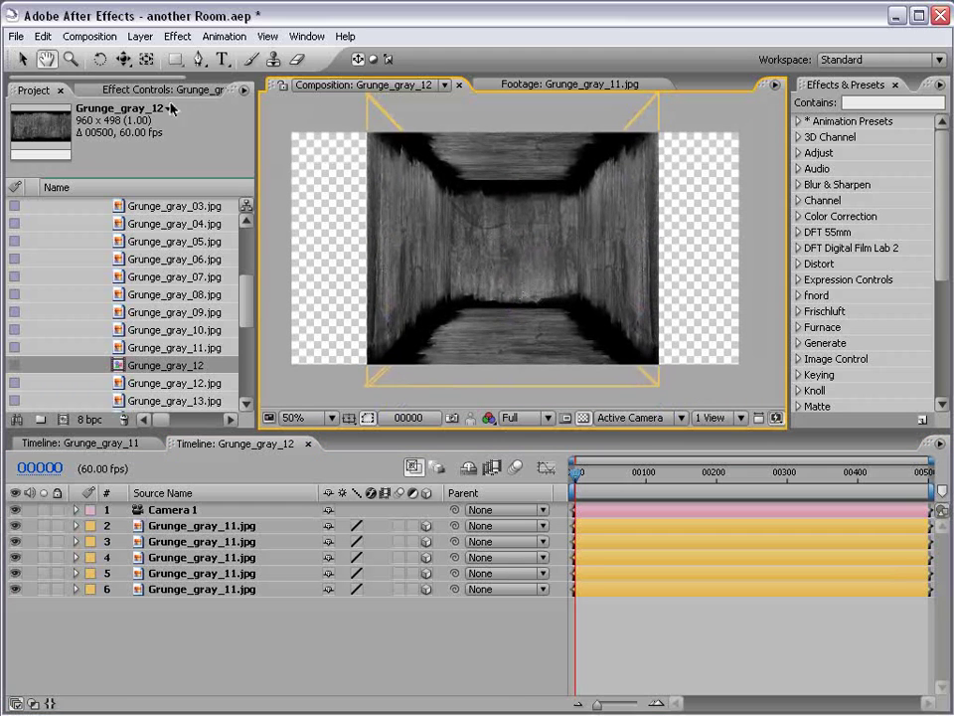
- Start a new Point light named Light 1 with an intensity of 150%
click(140, 36)
mouse_move(153, 56)
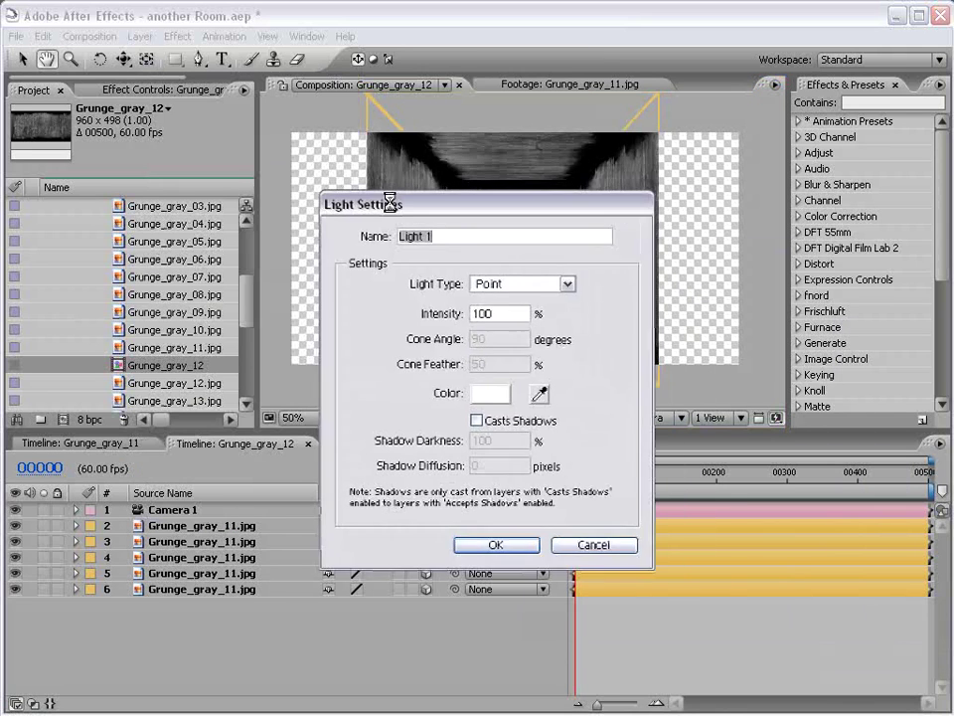
double_click(462, 295)
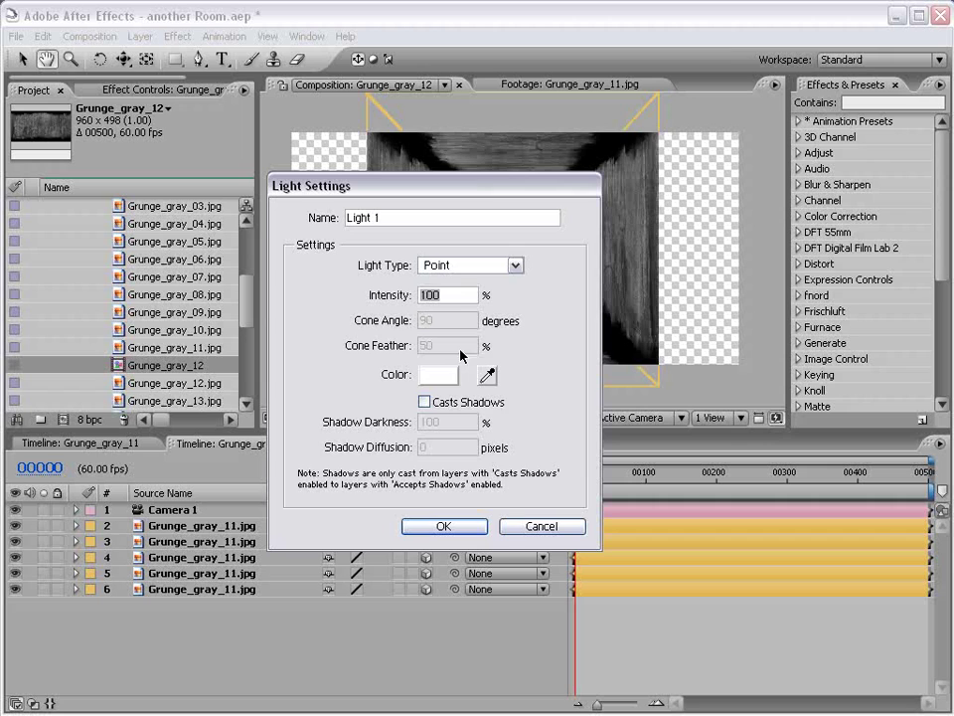
text(150)
- Set the light's color to blue 3383BB and create the light
click(442, 375)
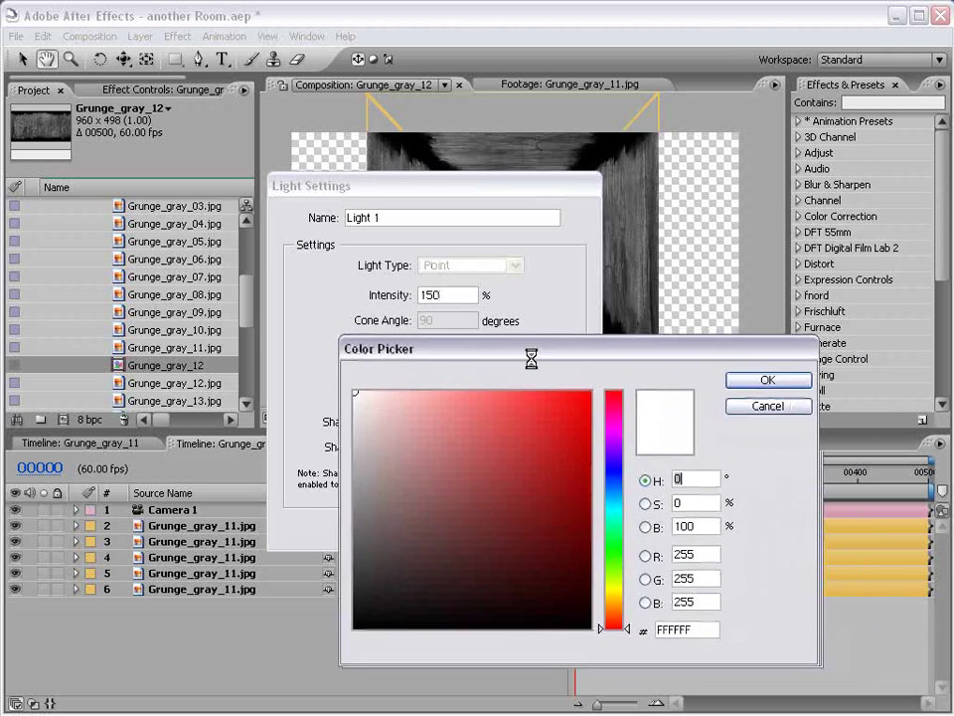
drag(530, 353, 534, 319)
drag(612, 438, 615, 458)
click(507, 464)
click(572, 416)
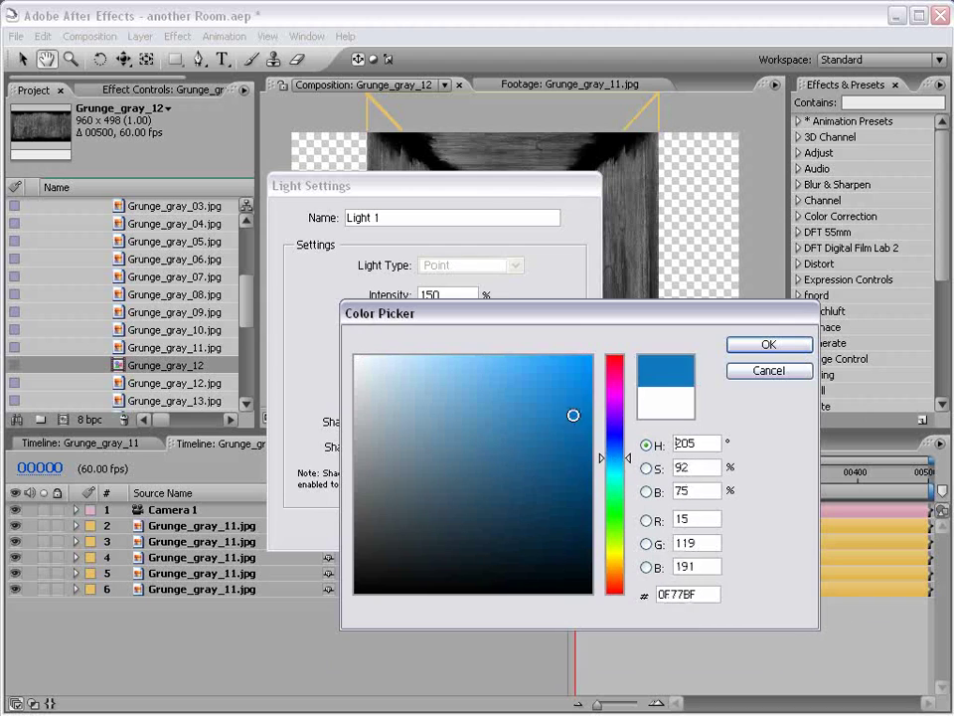
click(535, 429)
click(527, 419)
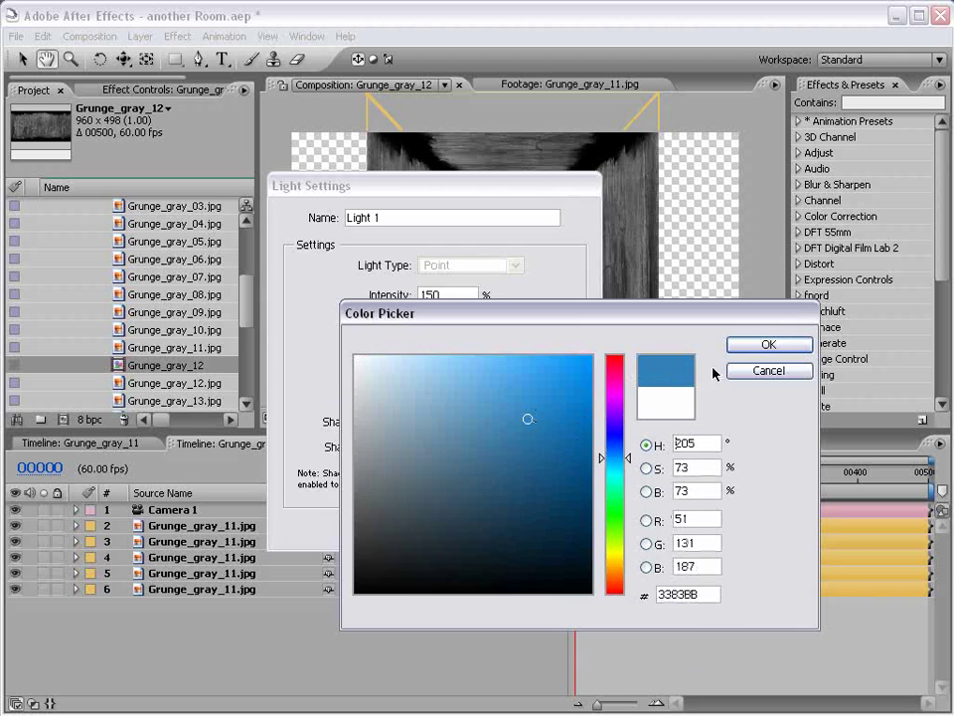
click(768, 344)
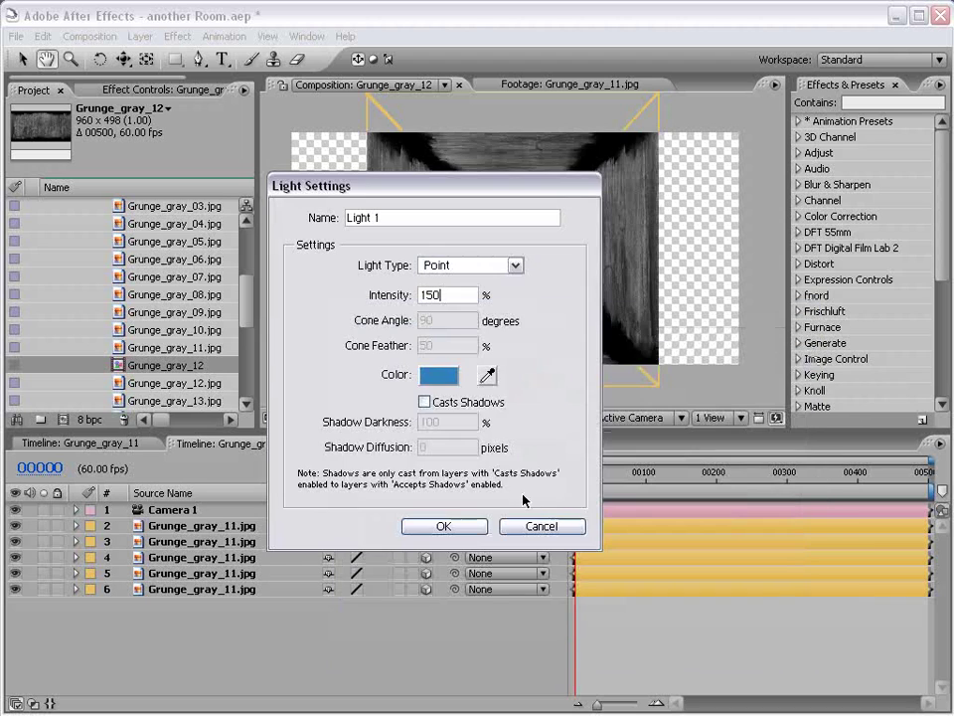
click(443, 524)
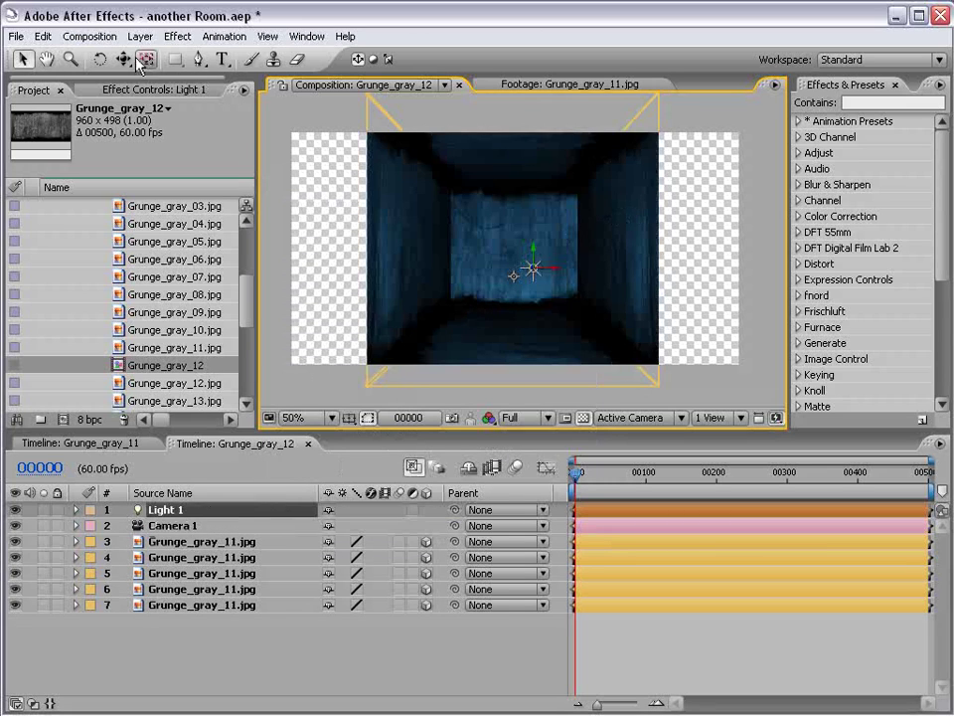
- Dolly Camera 1 into the room until the walls fill the whole frame
click(75, 526)
drag(127, 64, 171, 101)
drag(529, 286, 566, 248)
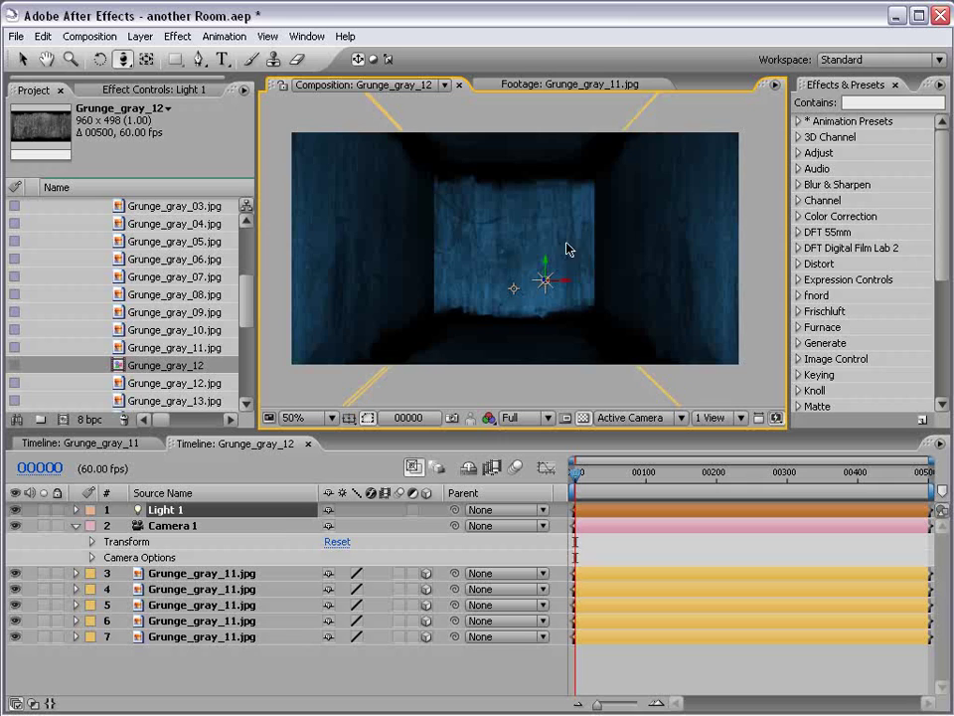
- Set Camera 1's Zoom to 710.3 pixels and dolly the camera in until the walls fill the frame
click(91, 558)
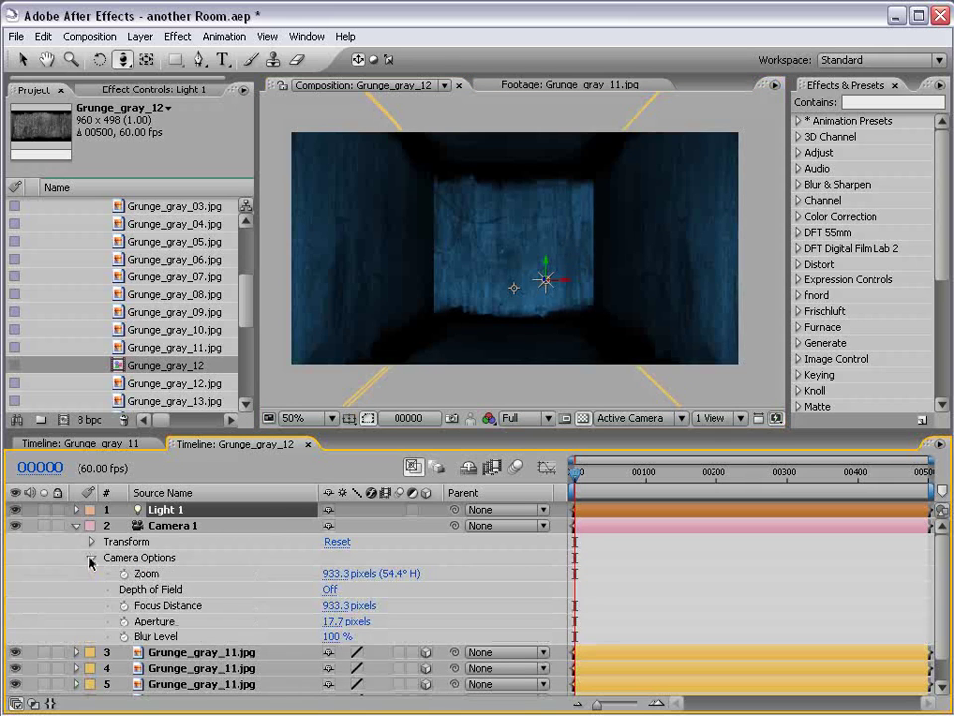
drag(335, 573, 131, 574)
drag(559, 311, 571, 293)
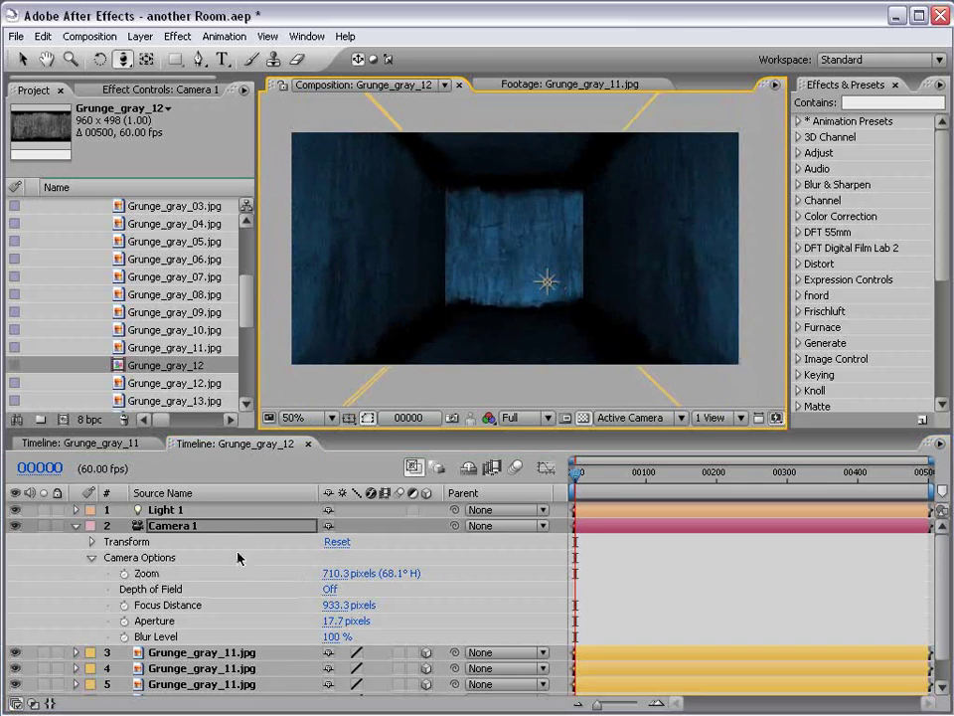
- Raise the intensity of Light 1 to 250%
click(76, 510)
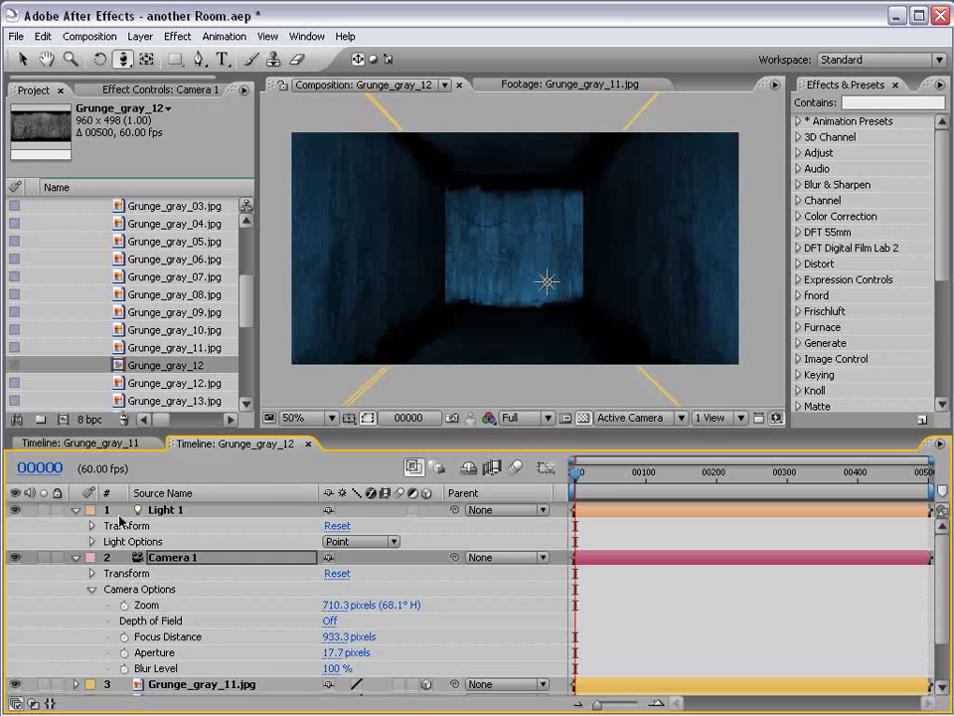
click(119, 512)
click(93, 526)
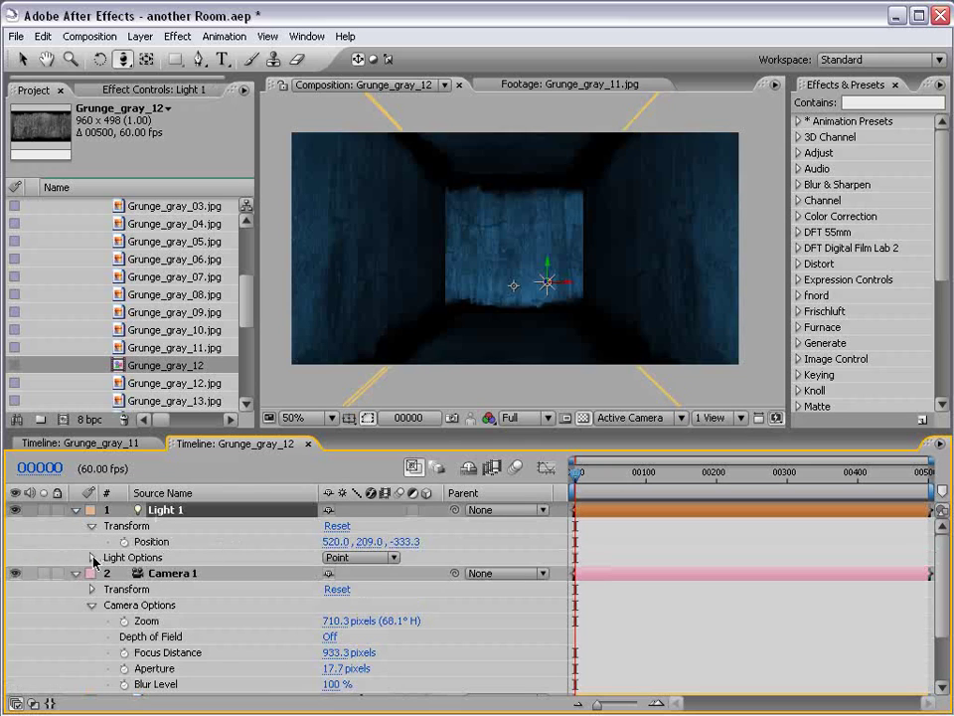
click(92, 558)
drag(334, 572, 407, 565)
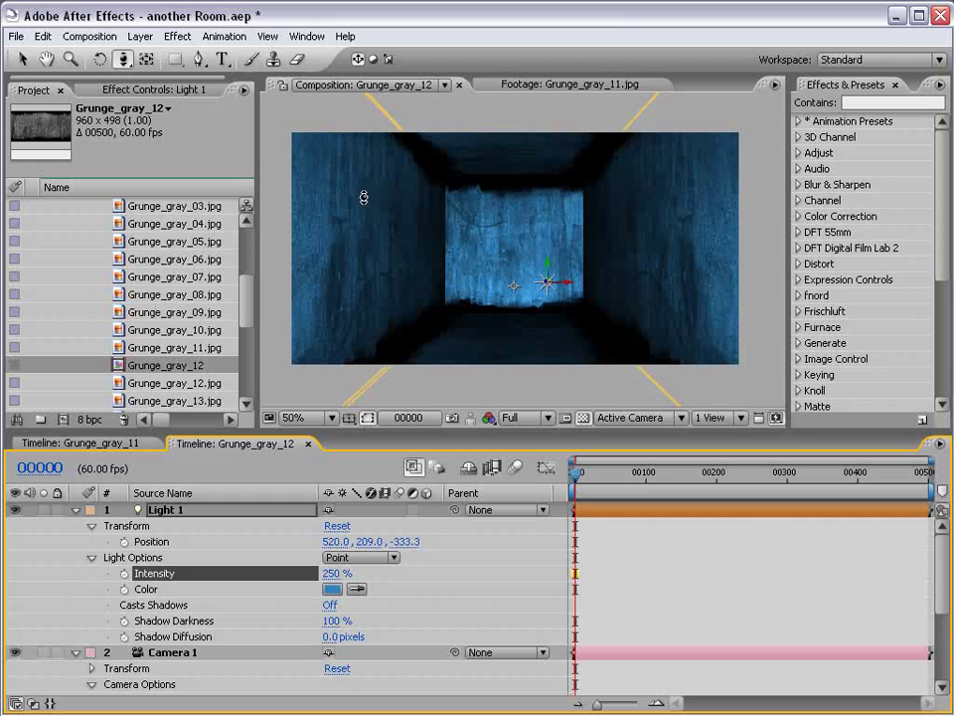
- Move Light 1 up to position 520.0, 157.0, -333.3 and collapse the light and camera properties
key(v)
drag(550, 273, 547, 243)
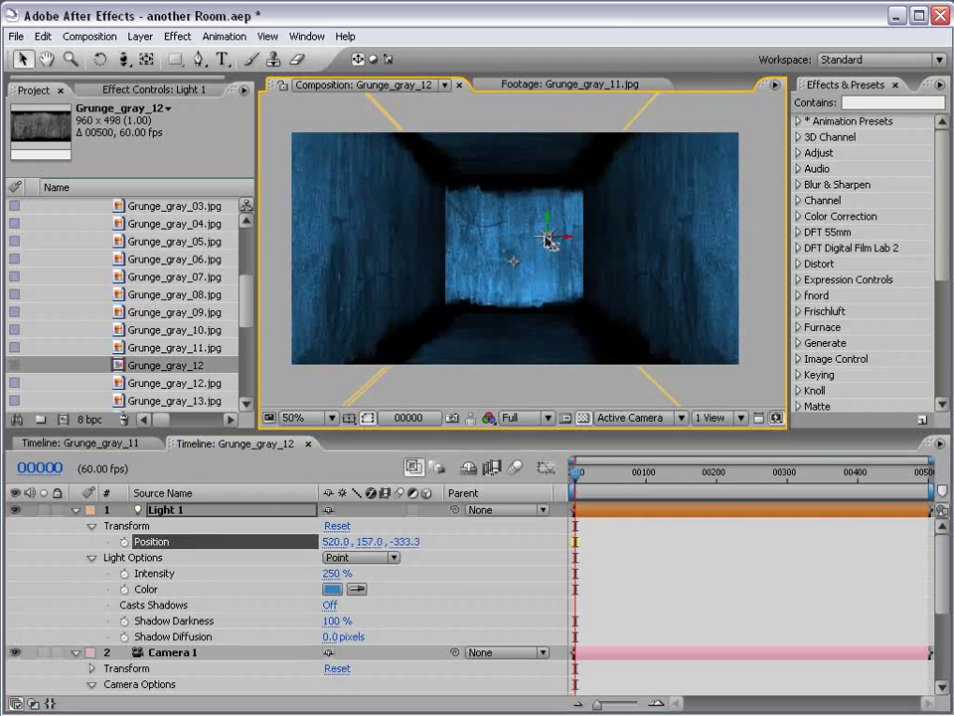
click(76, 509)
click(76, 525)
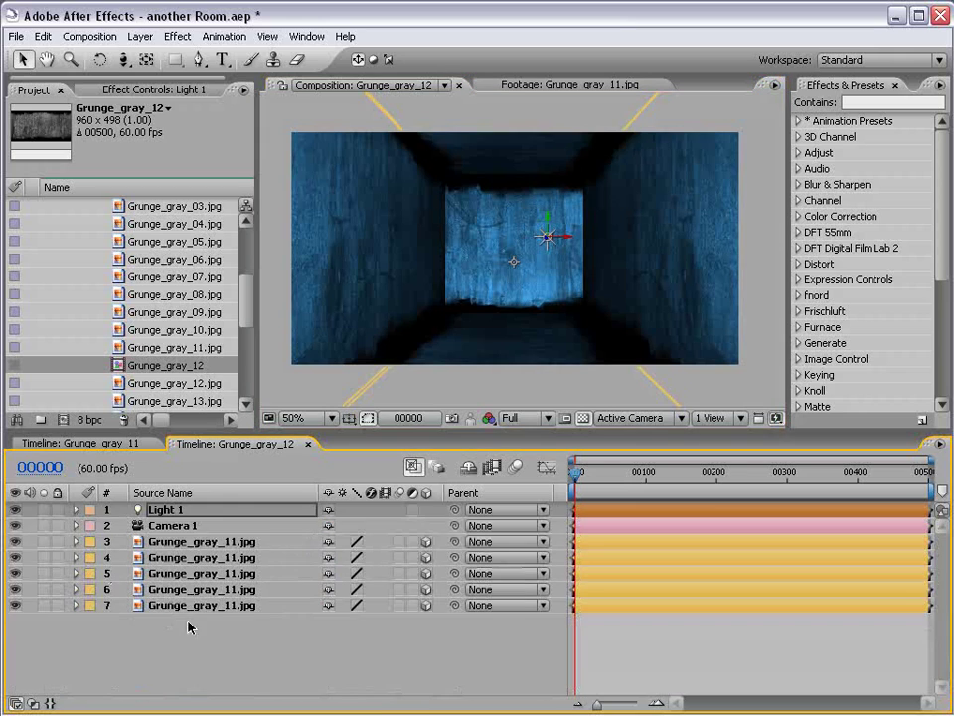
click(188, 685)
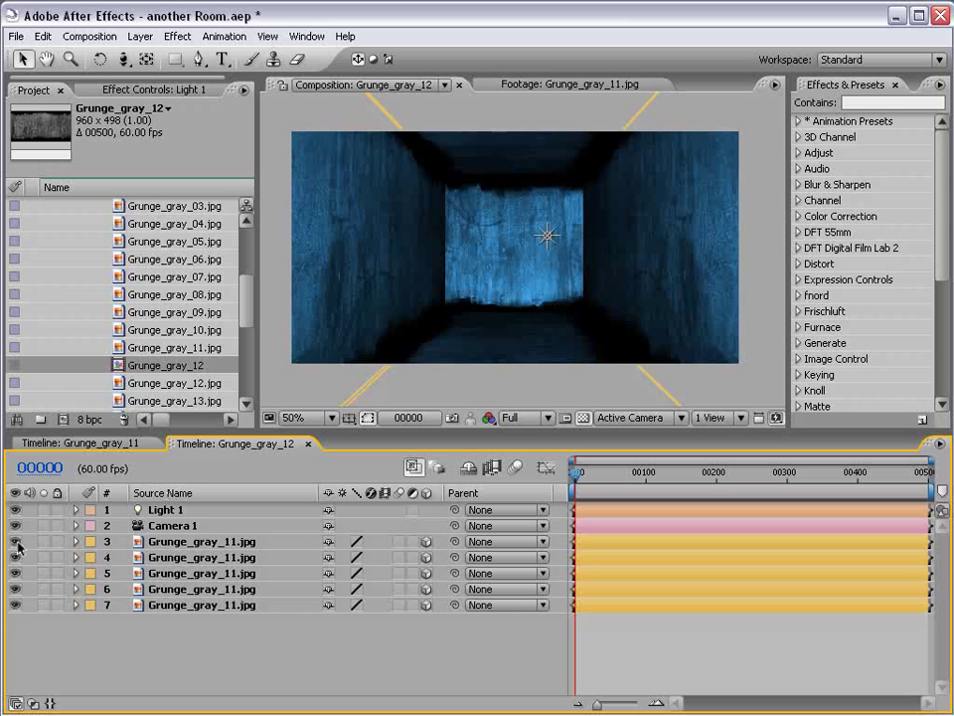
- Rename the back wall's layer to Back Wall
click(151, 541)
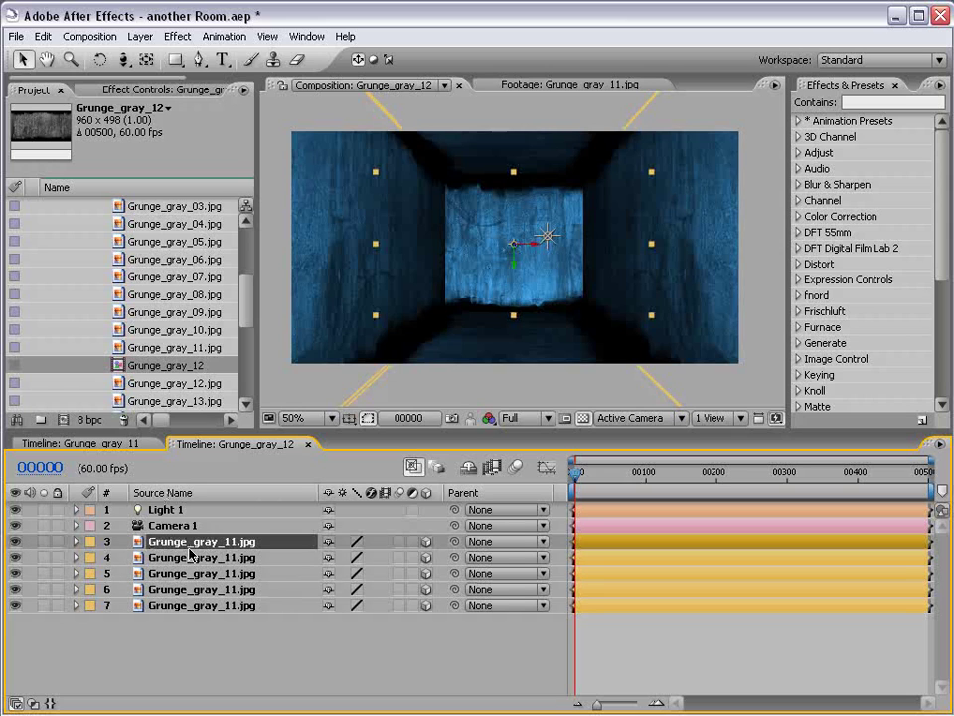
key(Return)
text(Back Wall)
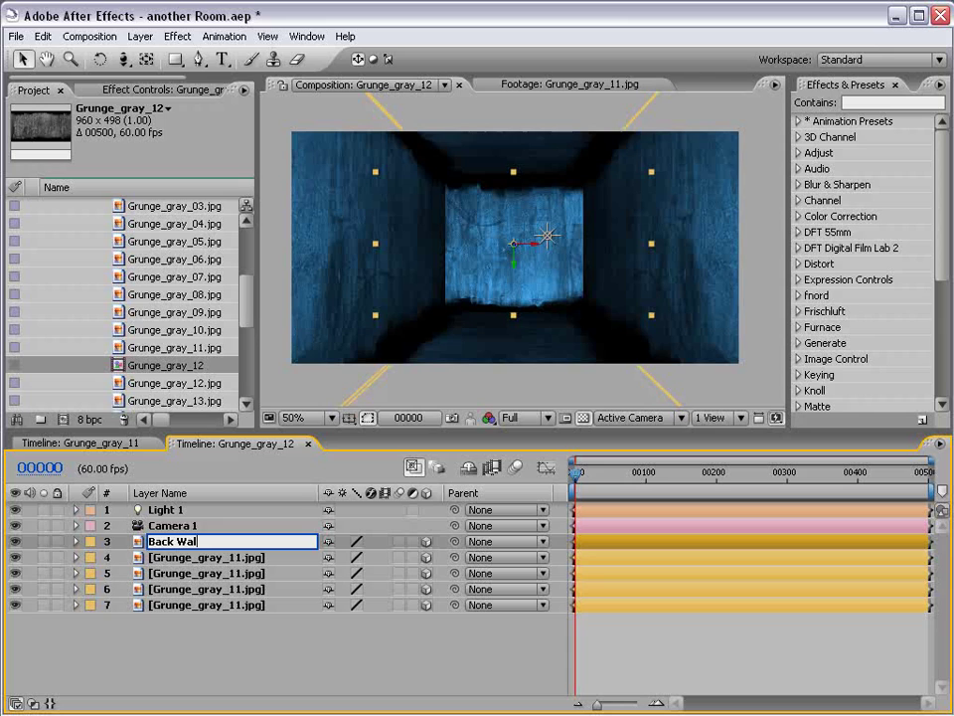
key(Return)
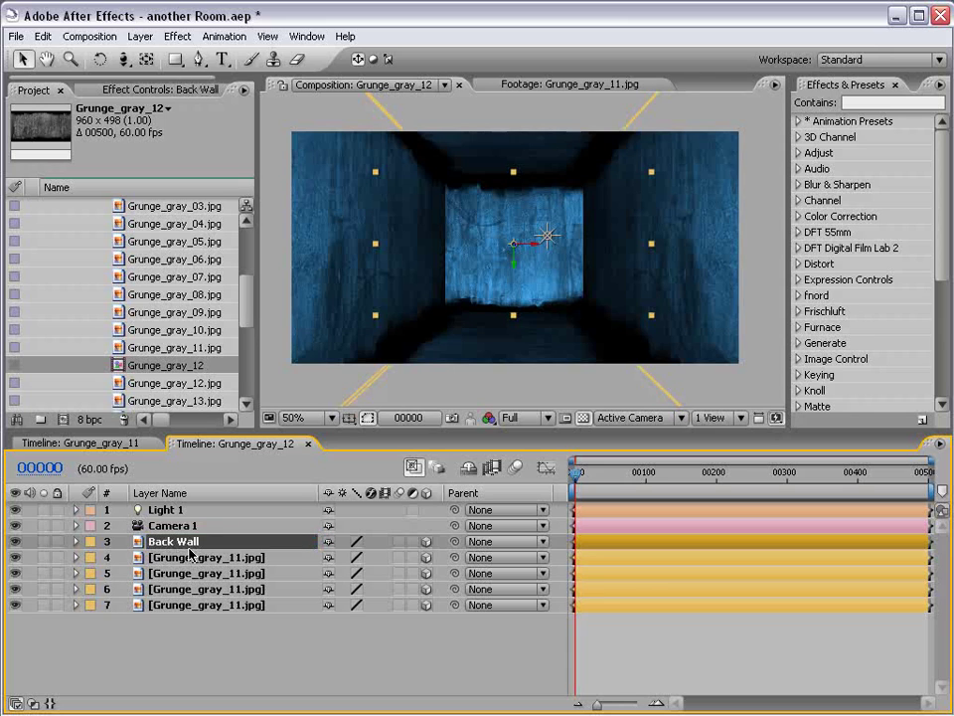
key(Return)
click(318, 667)
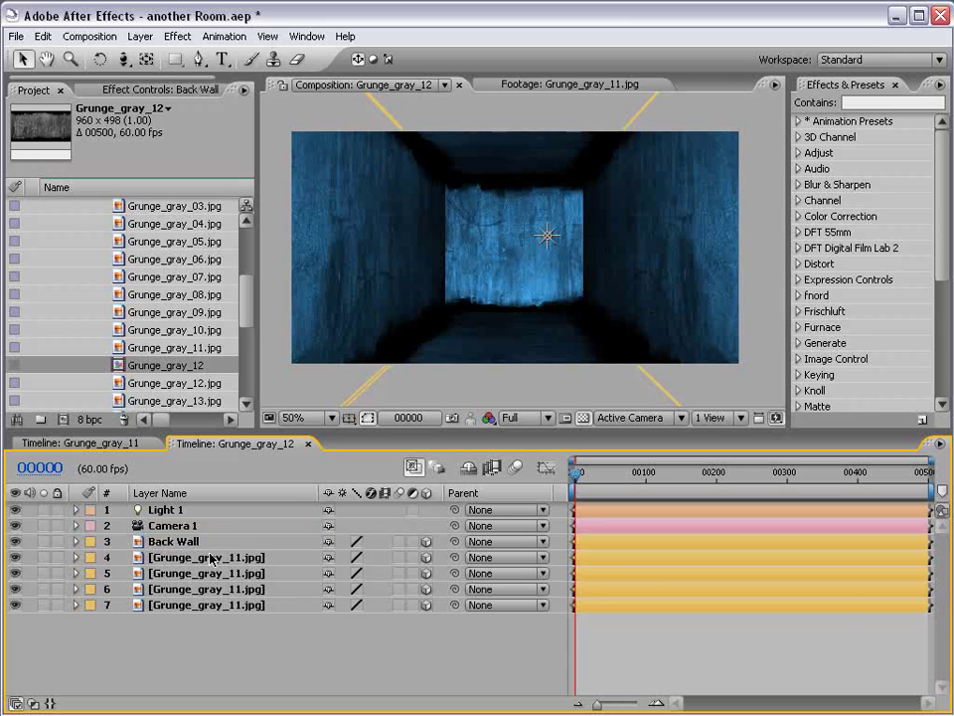
- Toggle the time display between timecode and frames, and return the playhead to the first frame
mouse_move(576, 473)
mouse_down()
mouse_move(642, 473)
mouse_move(559, 479)
mouse_up()
ctrl+click(41, 471)
ctrl+click(42, 475)
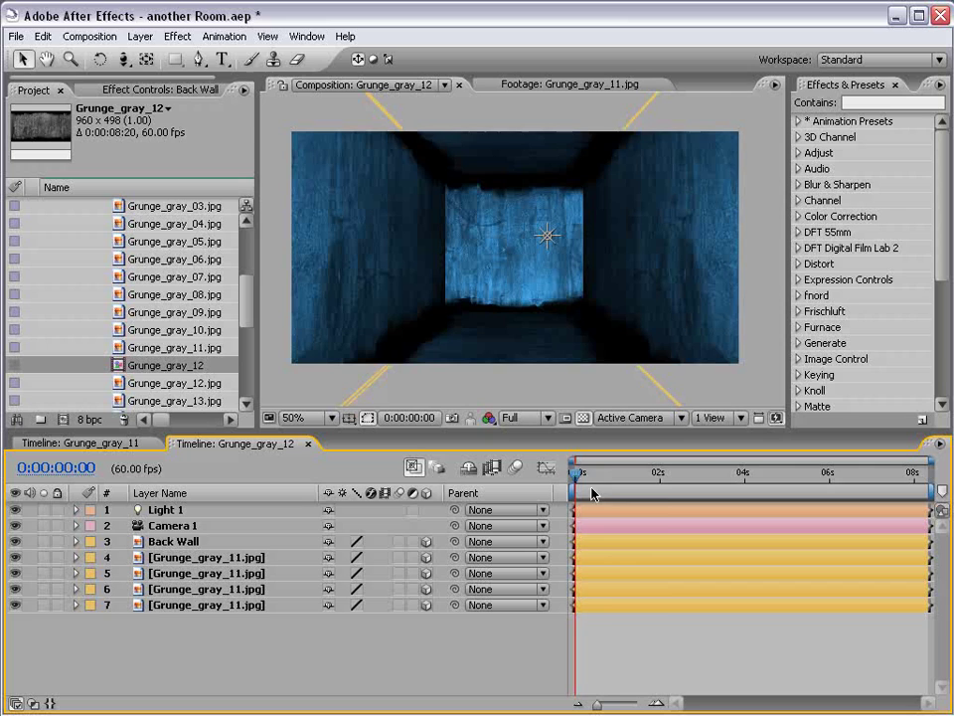
click(670, 482)
ctrl+click(58, 469)
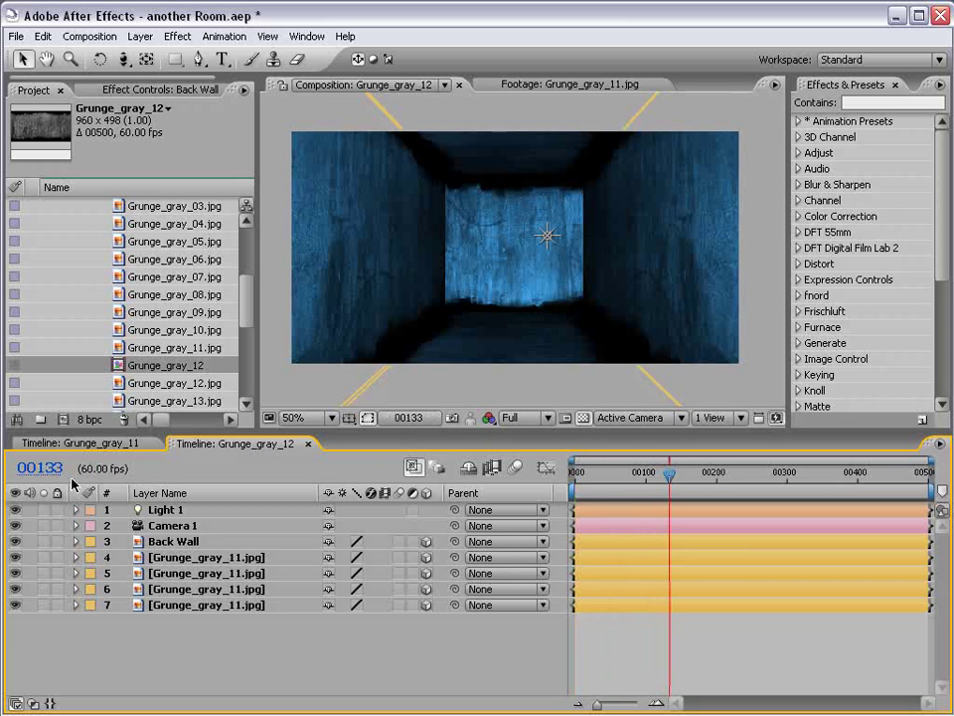
drag(582, 484, 445, 484)
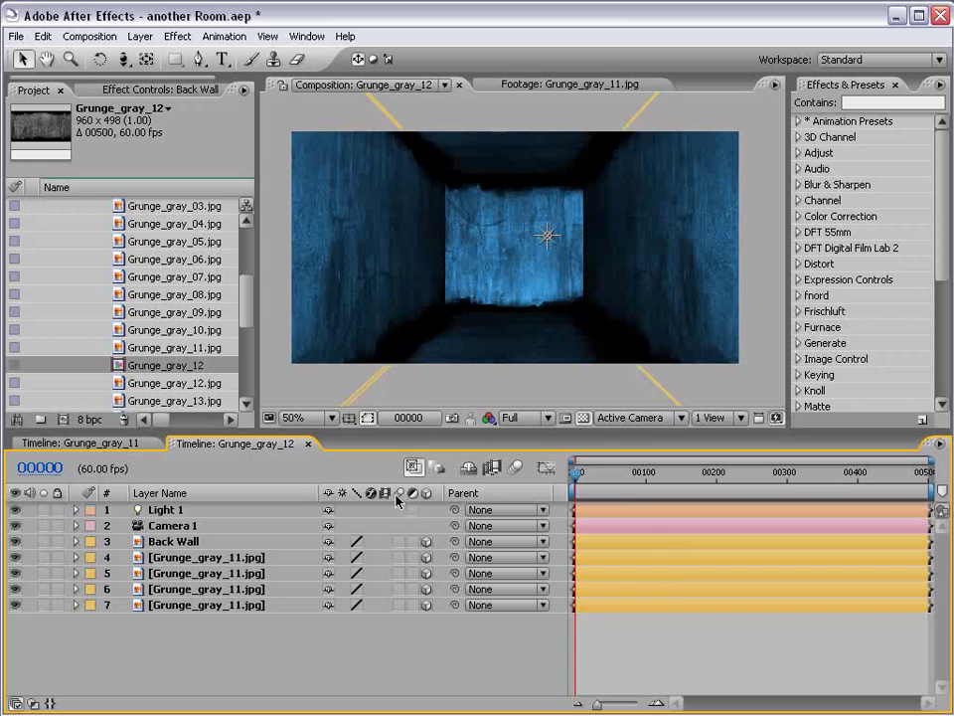
- Hide the Back Wall layer to look through the open end of the room
click(161, 546)
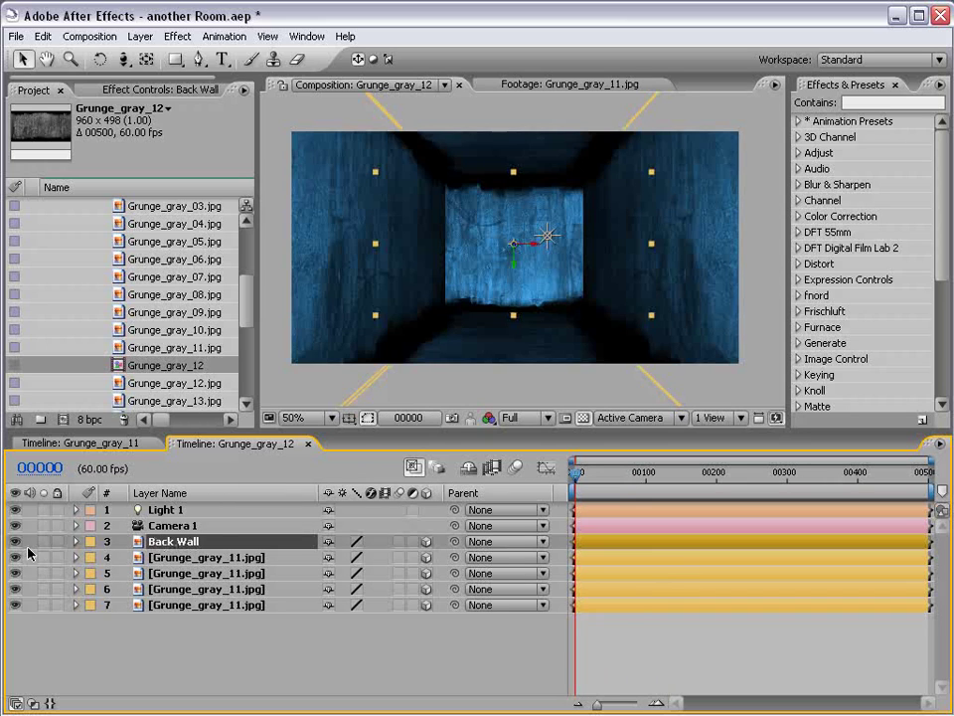
click(15, 542)
click(204, 636)
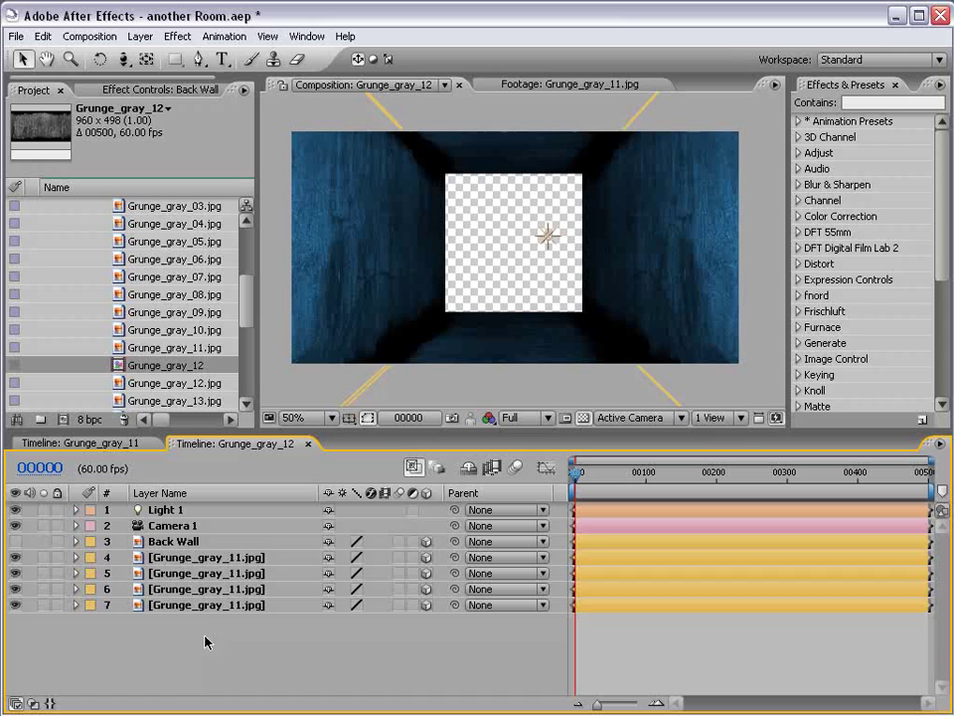
- Apply the Motion Tile effect to the ceiling's Grunge_gray_11.jpg layer and set its Output Width to 500
click(206, 559)
click(865, 103)
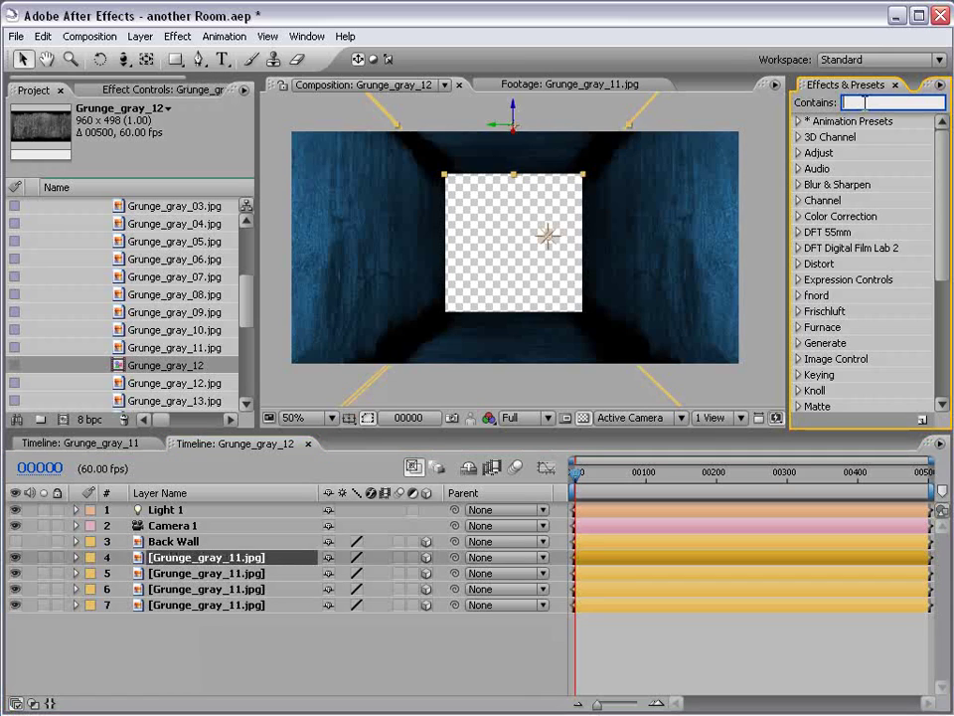
text(motion)
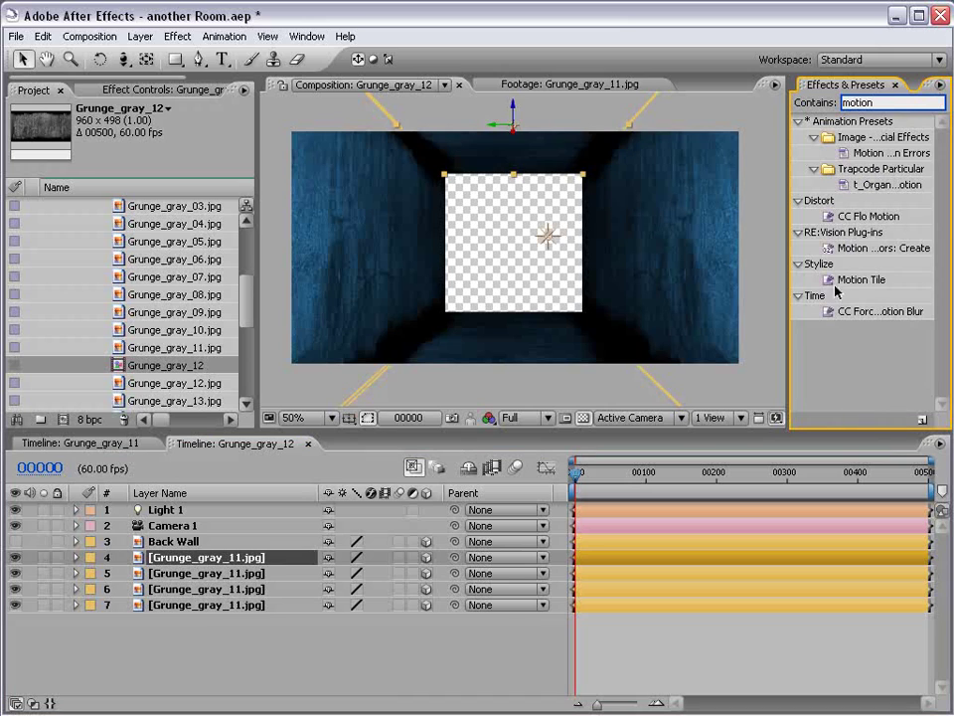
click(840, 282)
drag(860, 284, 192, 562)
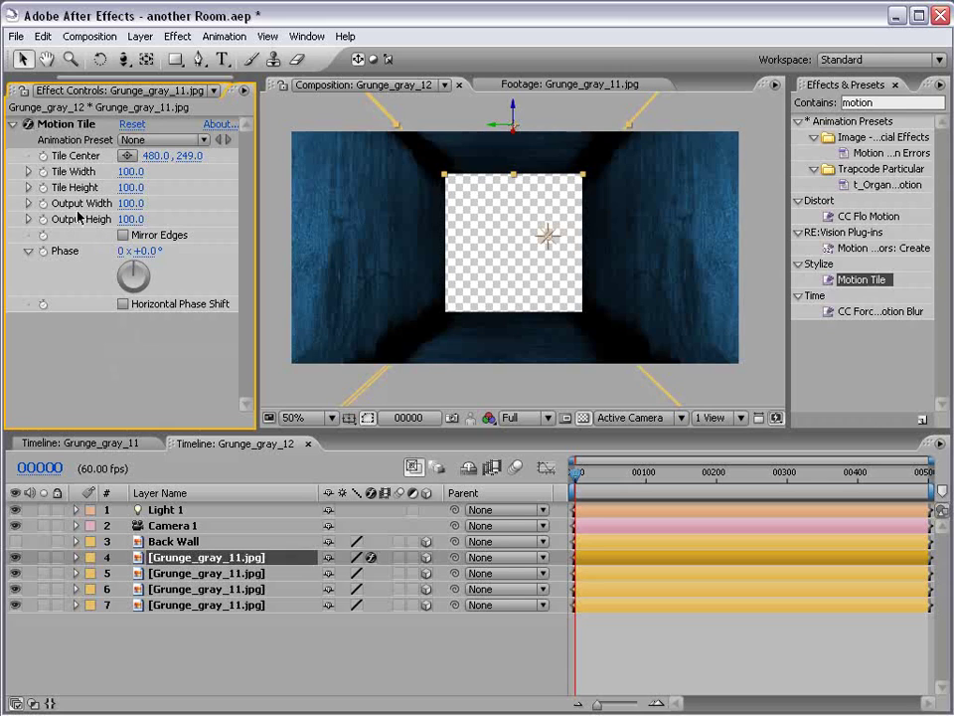
click(139, 205)
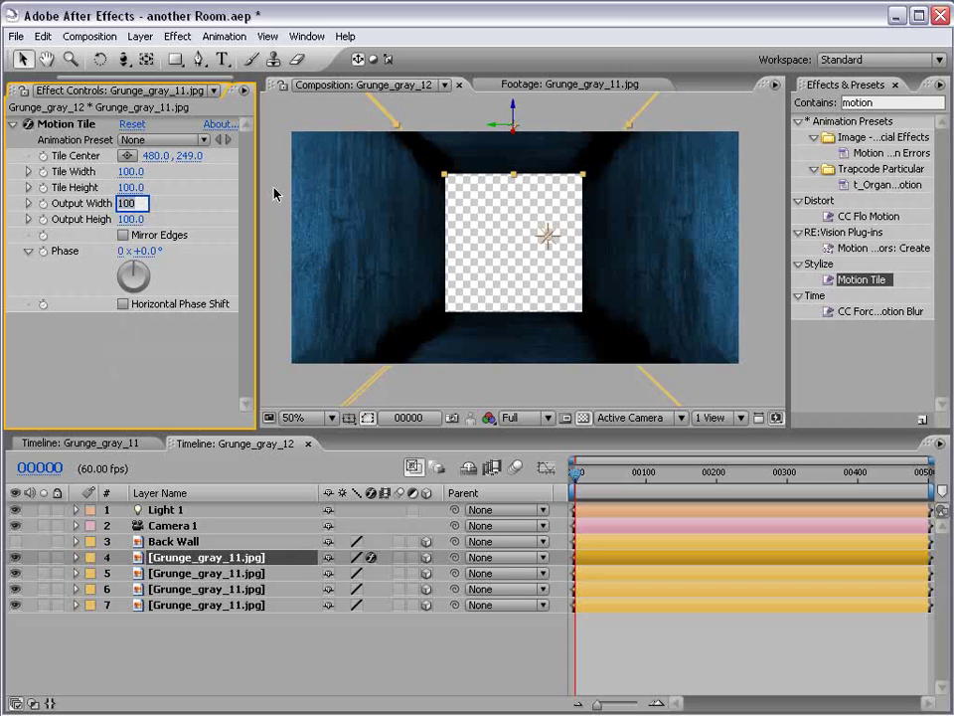
text(50)
key(Return)
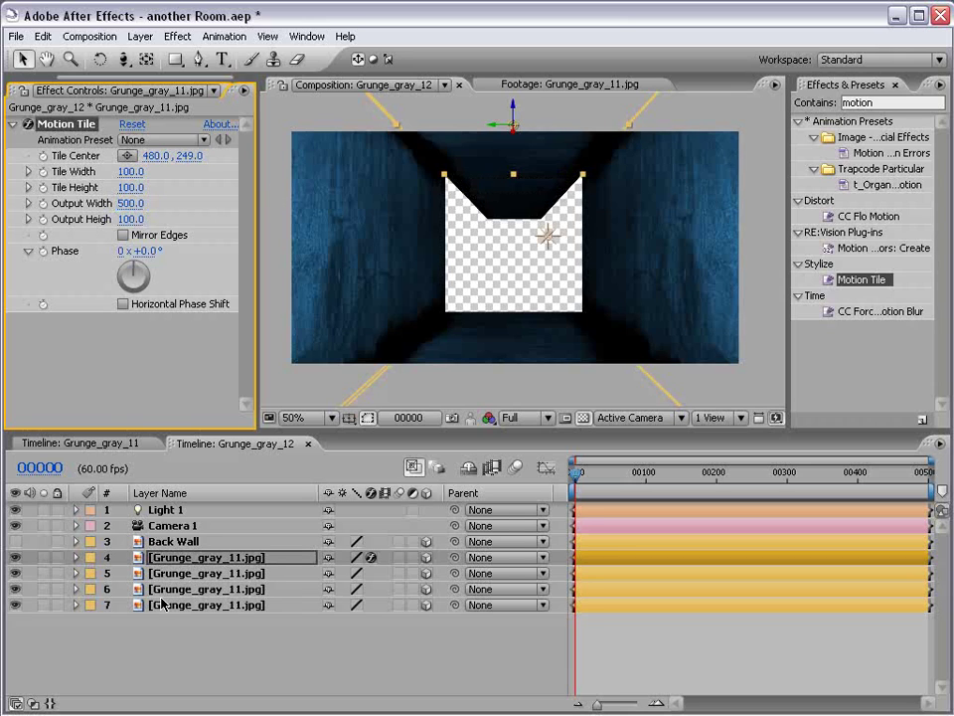
- Paste the ceiling's Motion Tile effect onto the floor and both side wall layers
click(209, 575)
shift+click(205, 604)
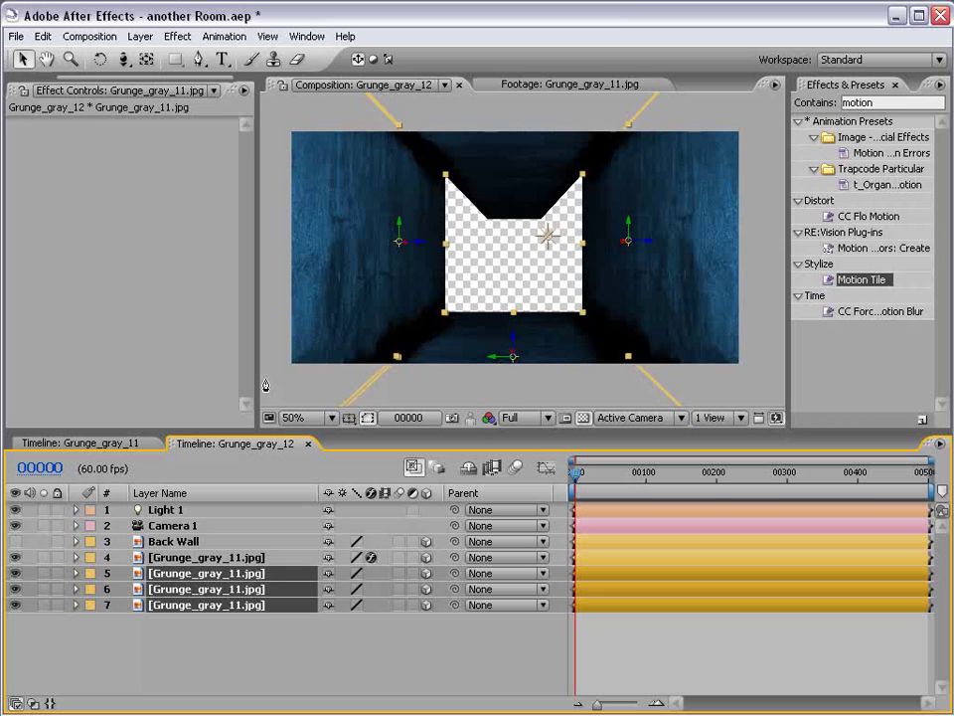
drag(266, 384, 265, 385)
click(334, 635)
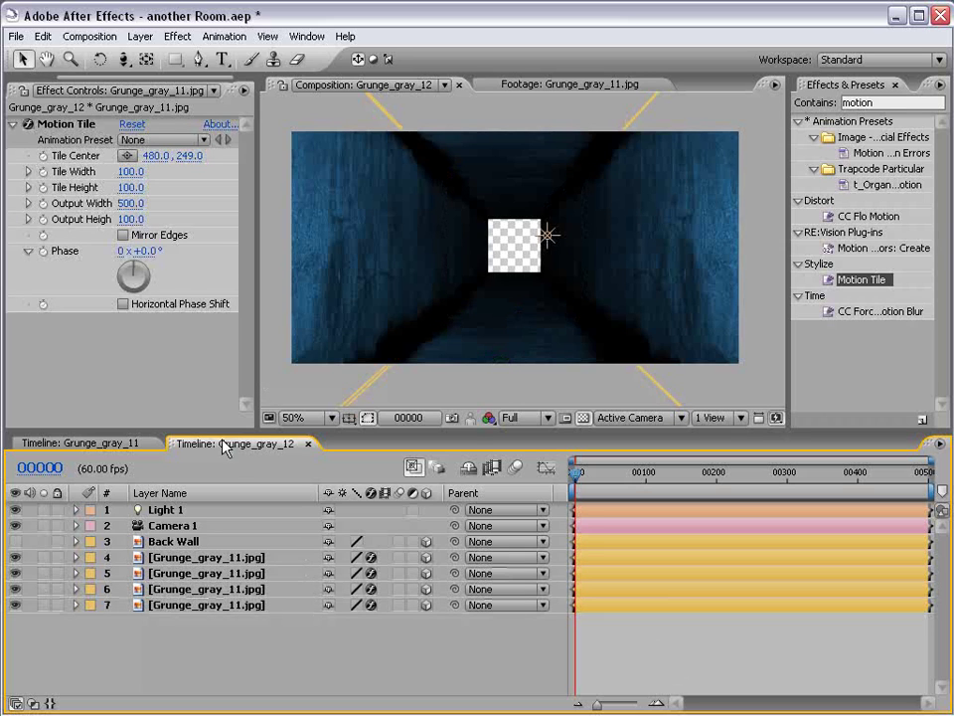
- Make the Back Wall layer visible again and push it back in Z to the far end of the extended walls
click(176, 542)
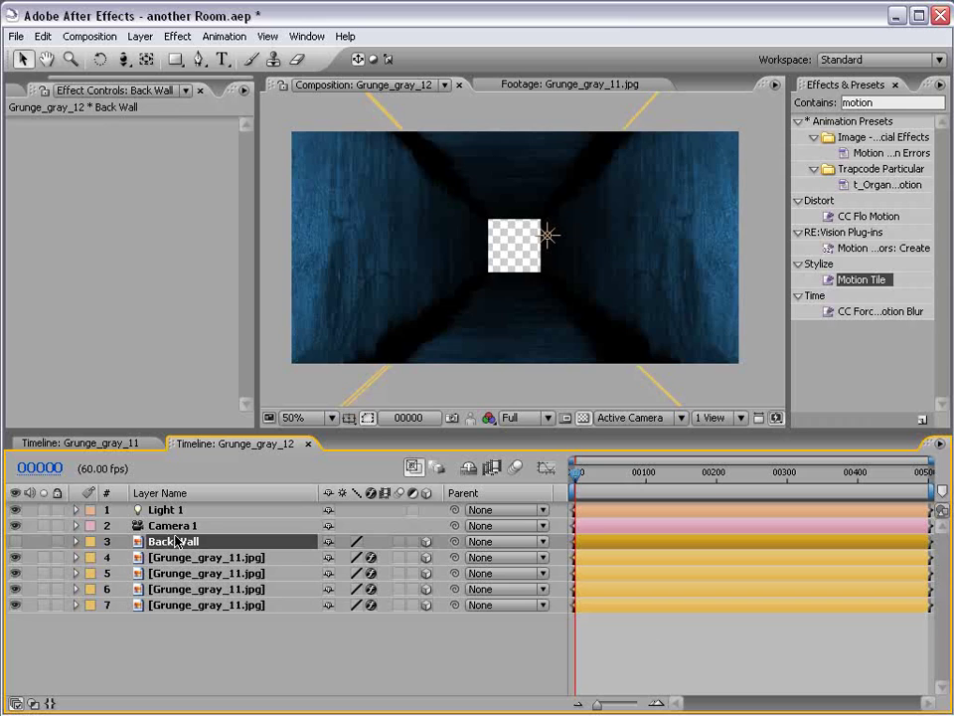
click(15, 541)
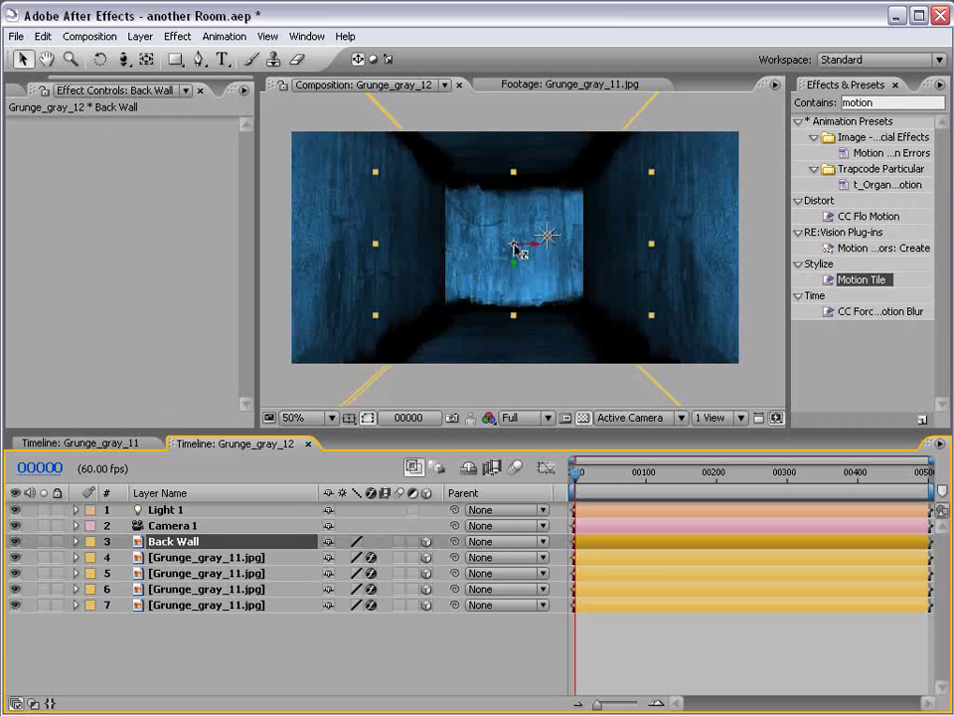
drag(514, 246, 409, 333)
click(630, 625)
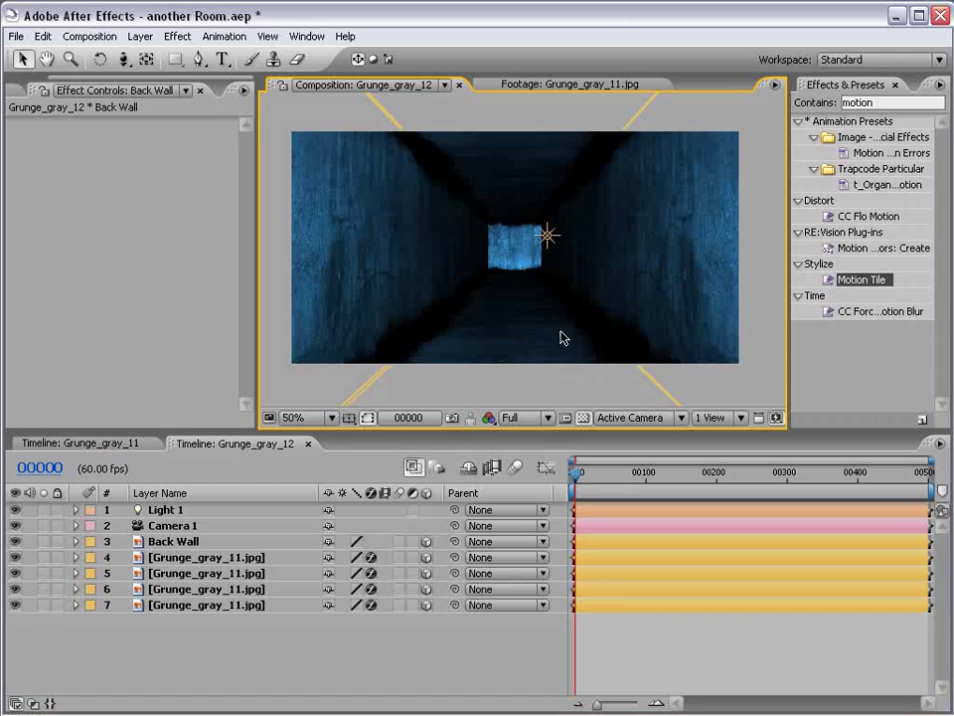
- Dolly Camera 1 backward through the extended room with the Track Z Camera tool
click(123, 60)
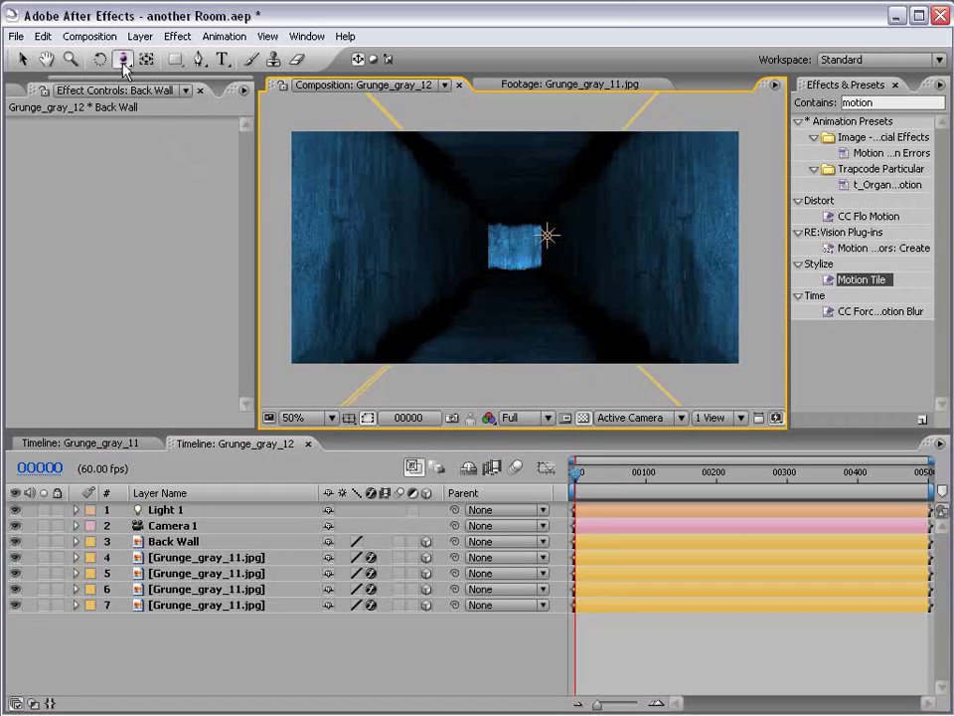
drag(534, 277, 534, 374)
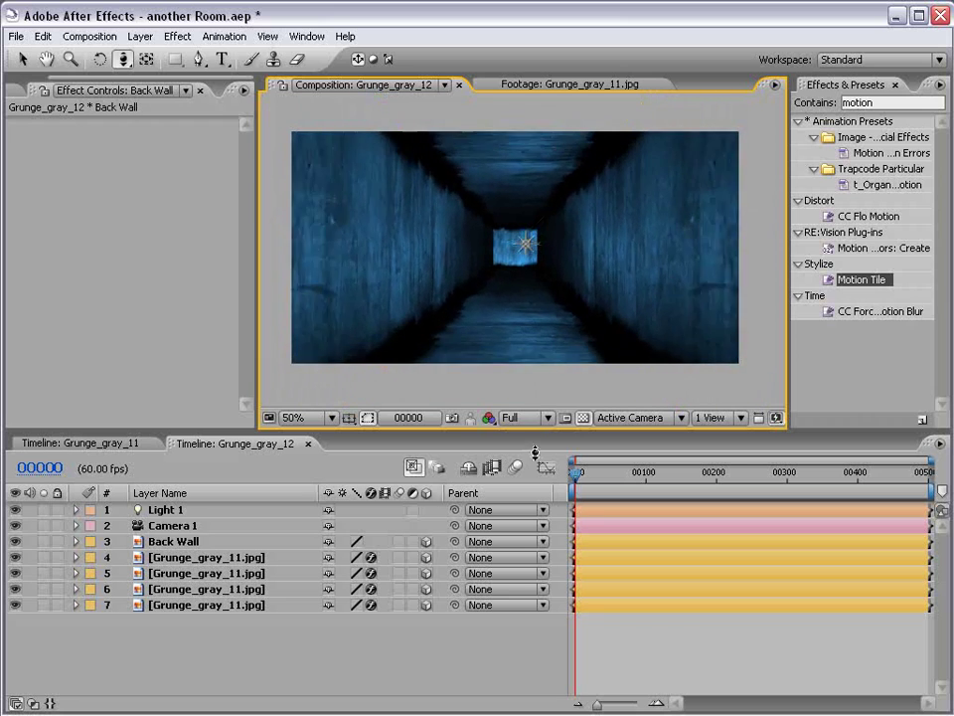
drag(536, 492, 538, 517)
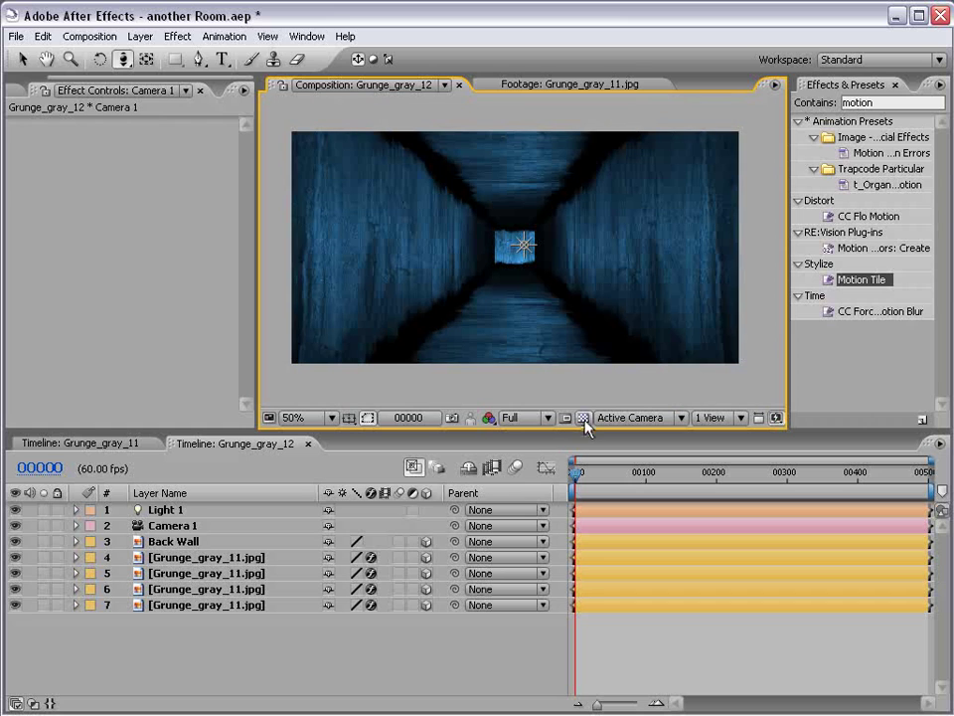
drag(492, 266, 495, 454)
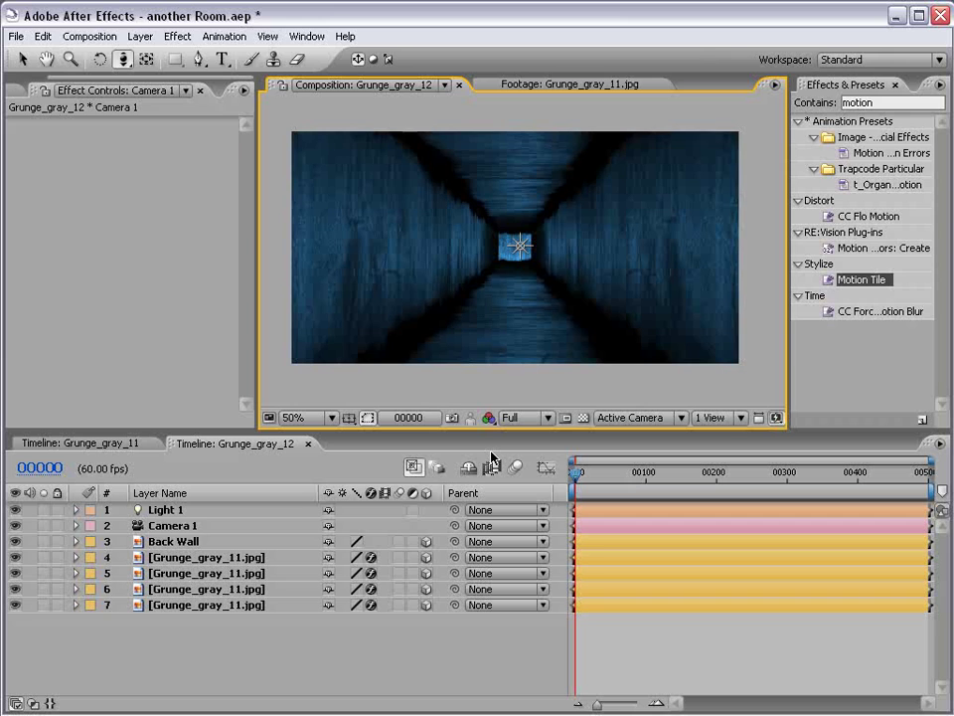
drag(496, 331, 556, 288)
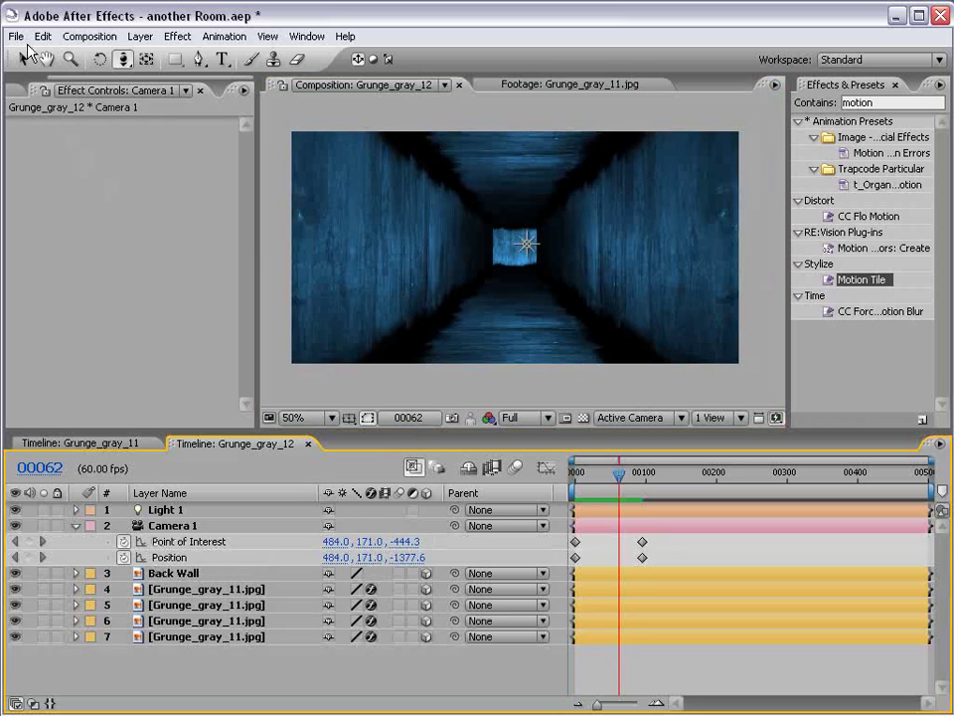
- Return to the Selection tool and check the left wall layer by switching its visibility off and on
click(25, 60)
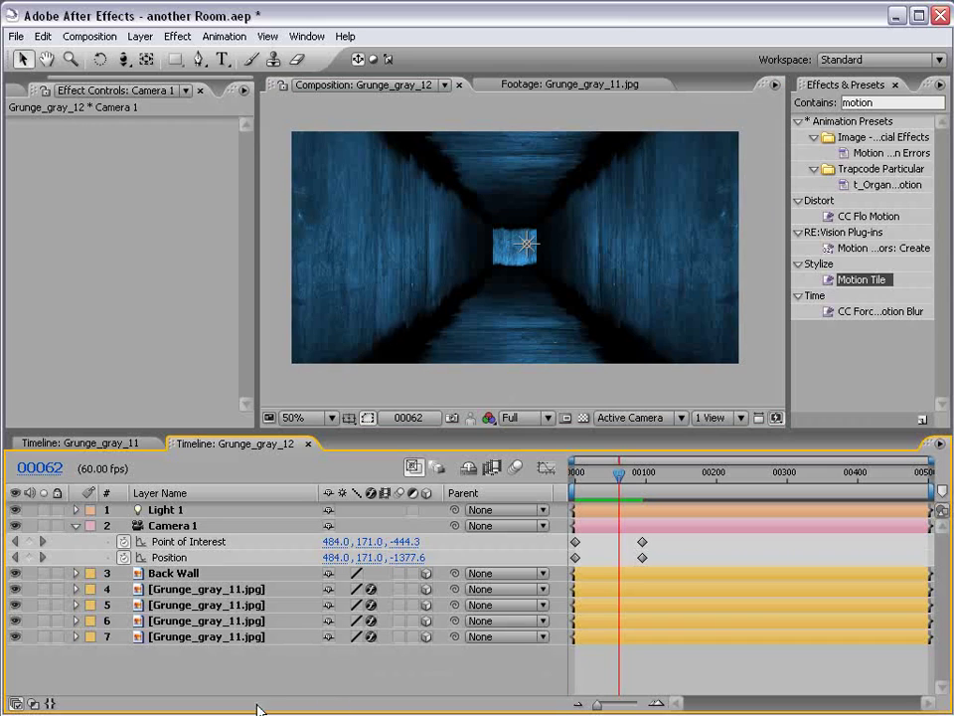
click(154, 636)
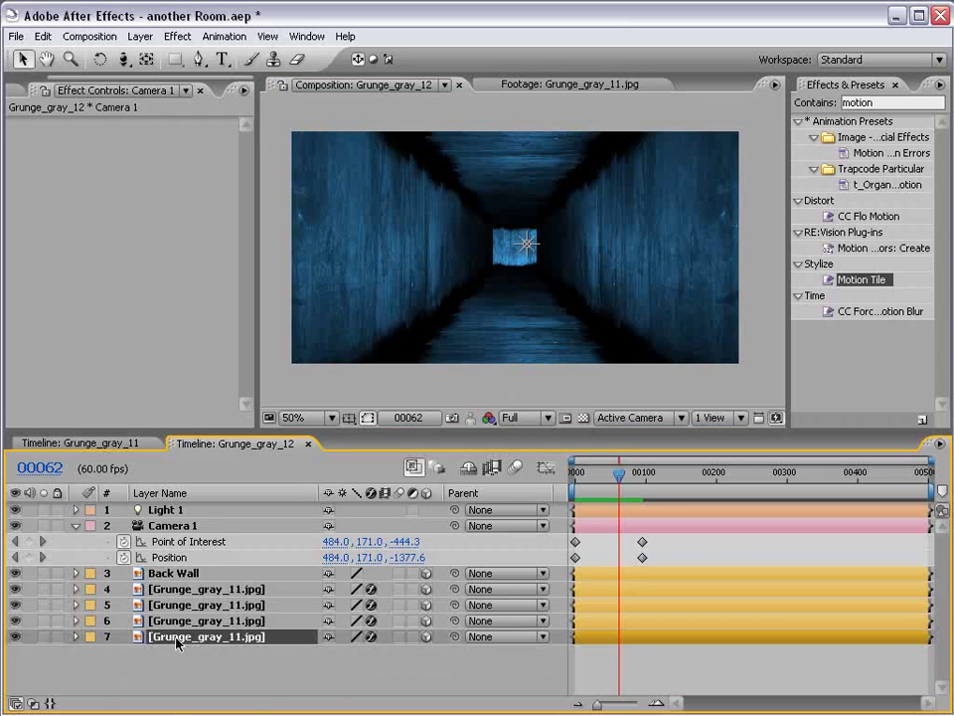
click(15, 637)
click(15, 637)
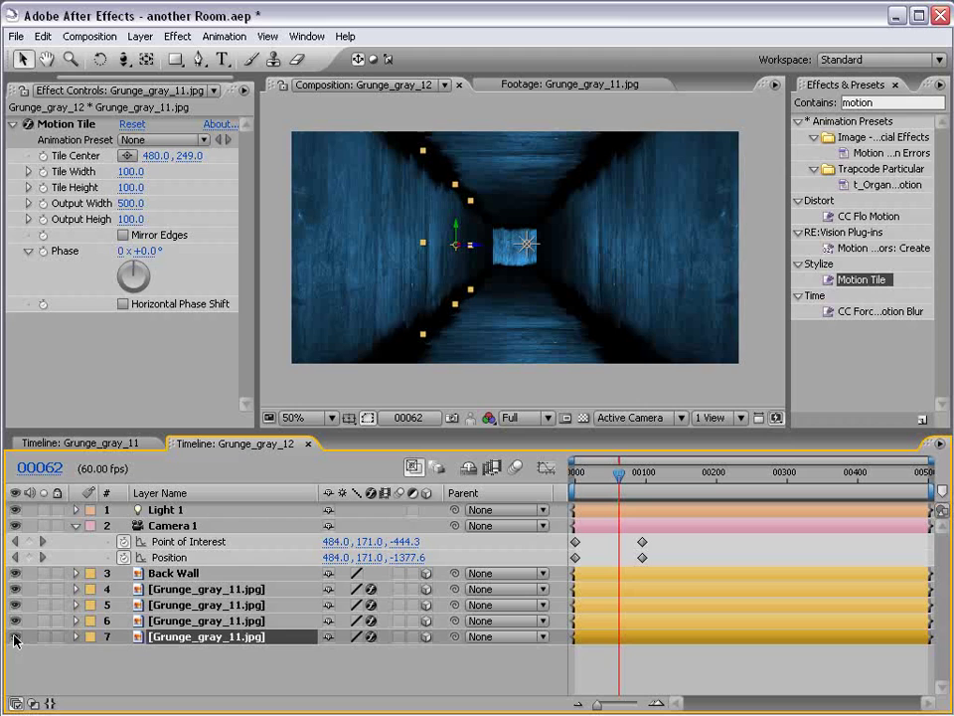
- Apply the Exposure color correction effect to the Back Wall layer and darken it with an Exposure of -4.70
click(197, 572)
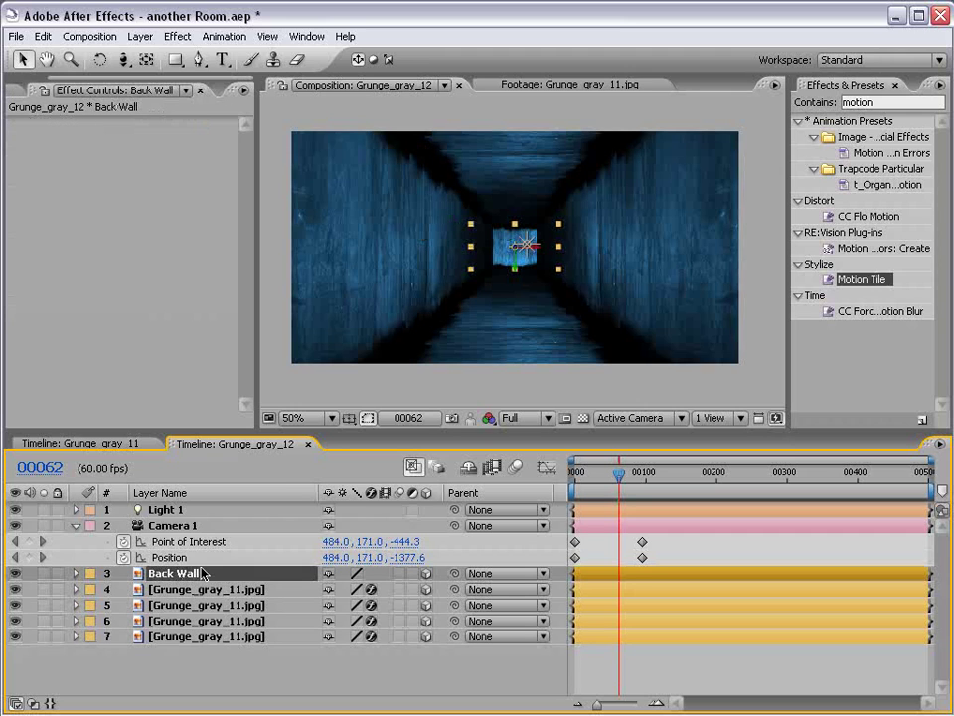
click(175, 38)
mouse_move(248, 191)
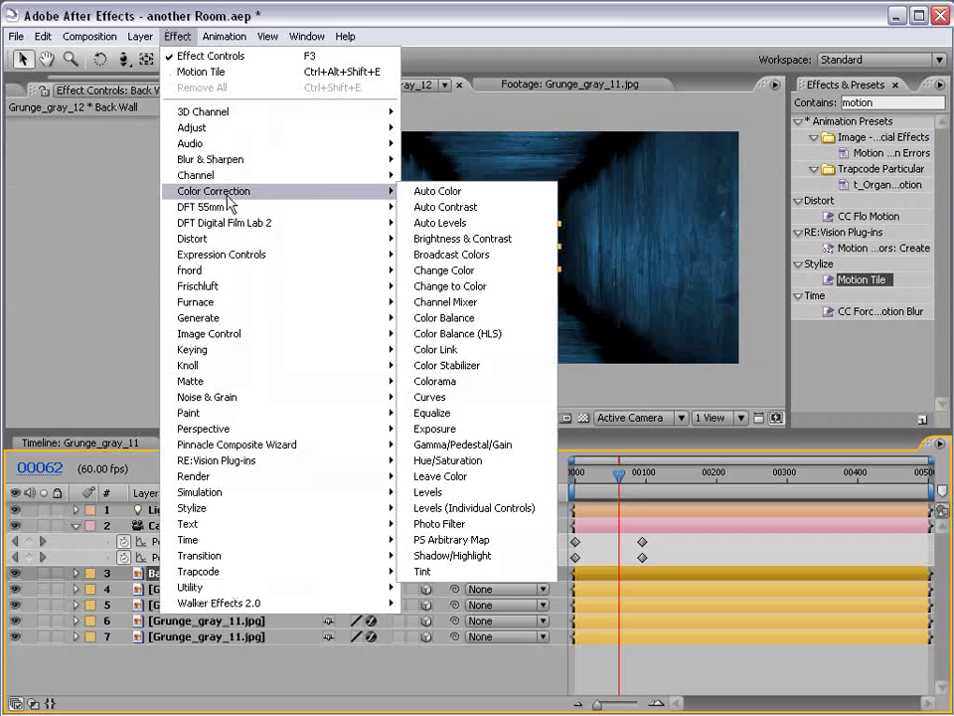
click(482, 428)
drag(127, 187, 89, 187)
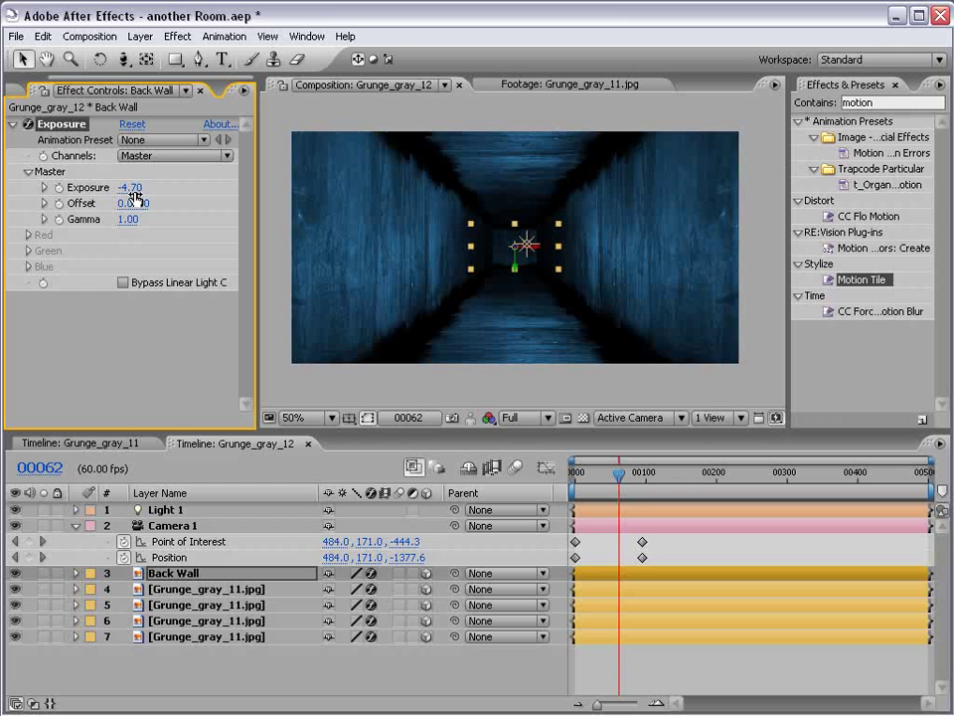
click(760, 659)
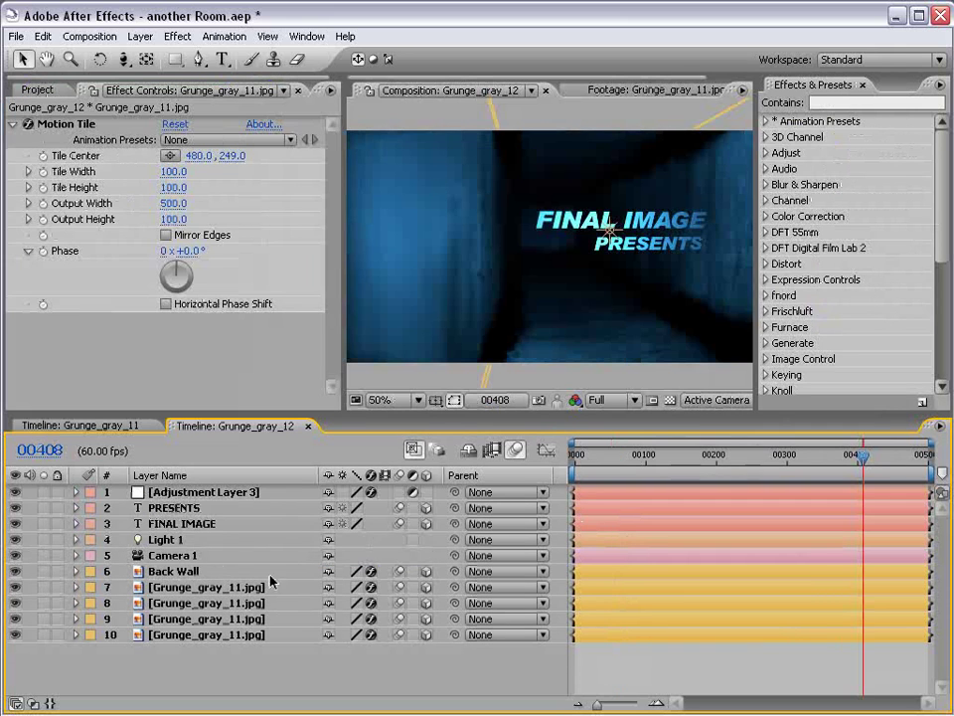
- Add the expression wiggle(3,40) to Light 1's Intensity and scrub through the timeline to preview the flicker
click(76, 539)
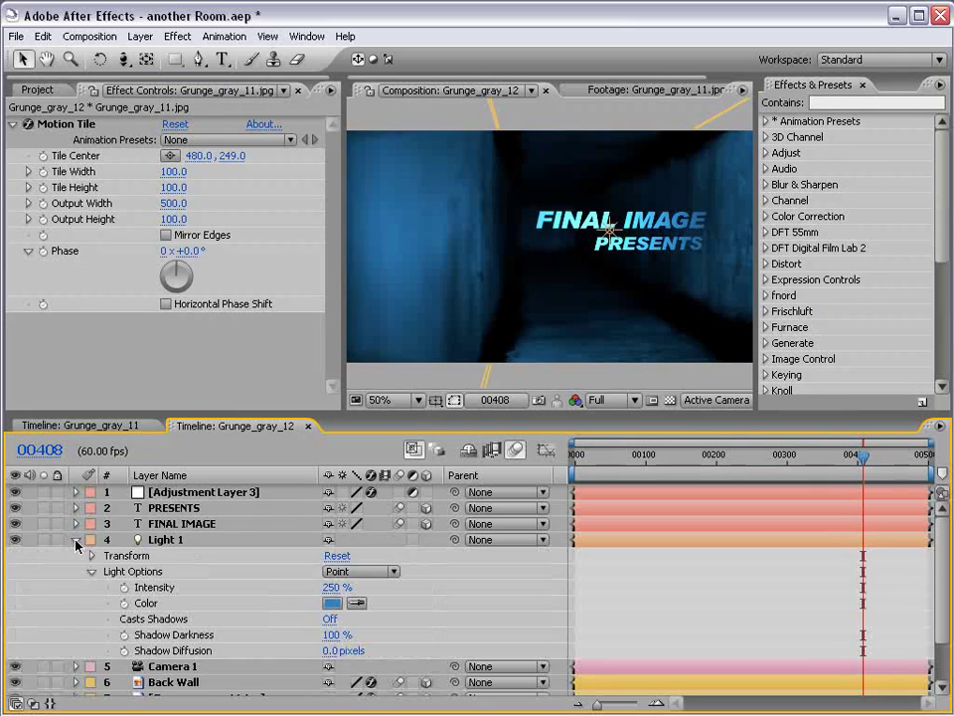
scroll(209, 574, down, 1)
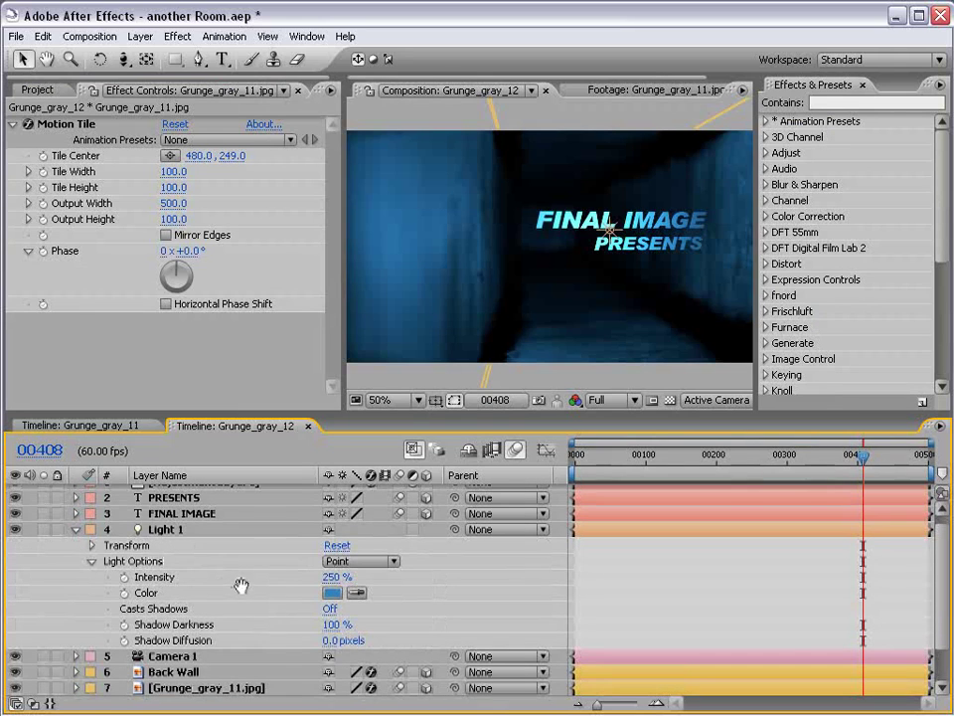
alt+click(125, 576)
text(wiggle(3,40)
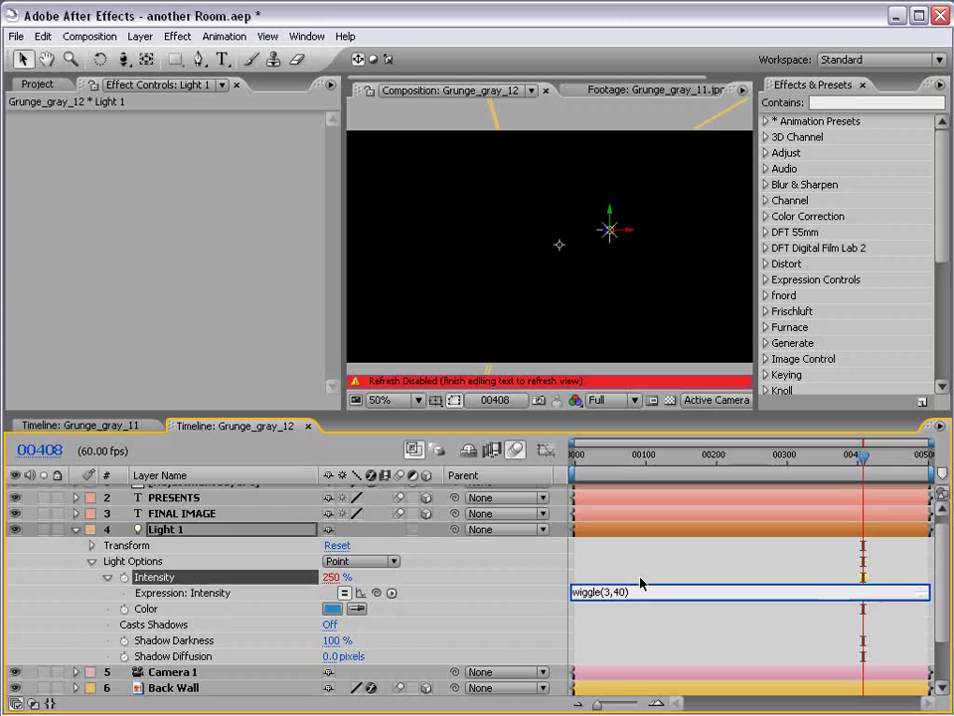
click(639, 643)
drag(794, 456, 889, 460)
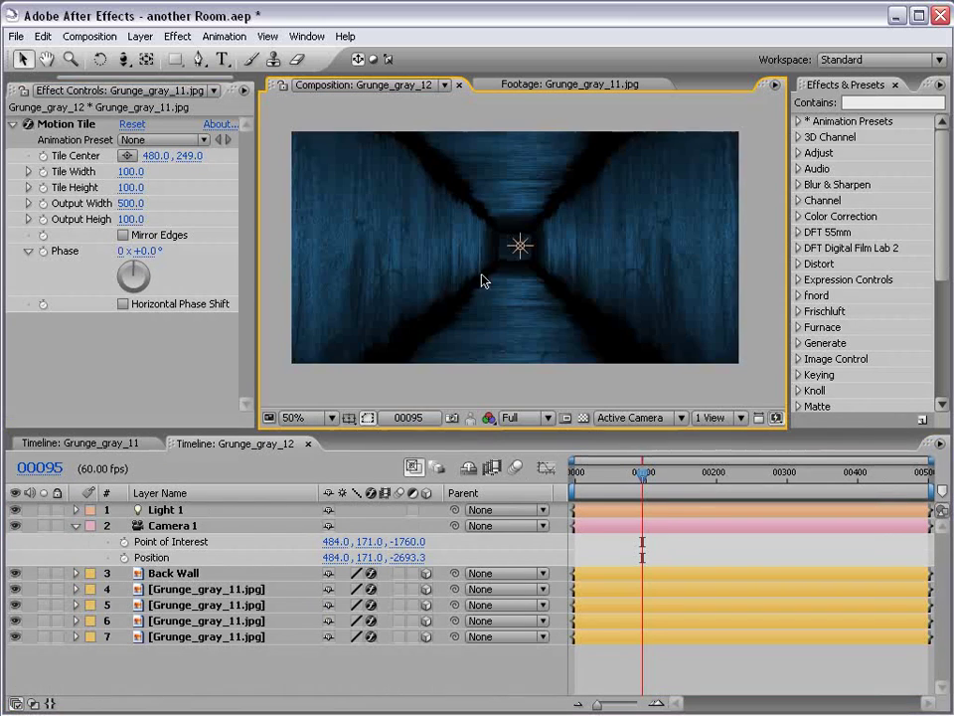
- Create a text layer reading FINAL IMAGE in front of the room's back wall
click(685, 669)
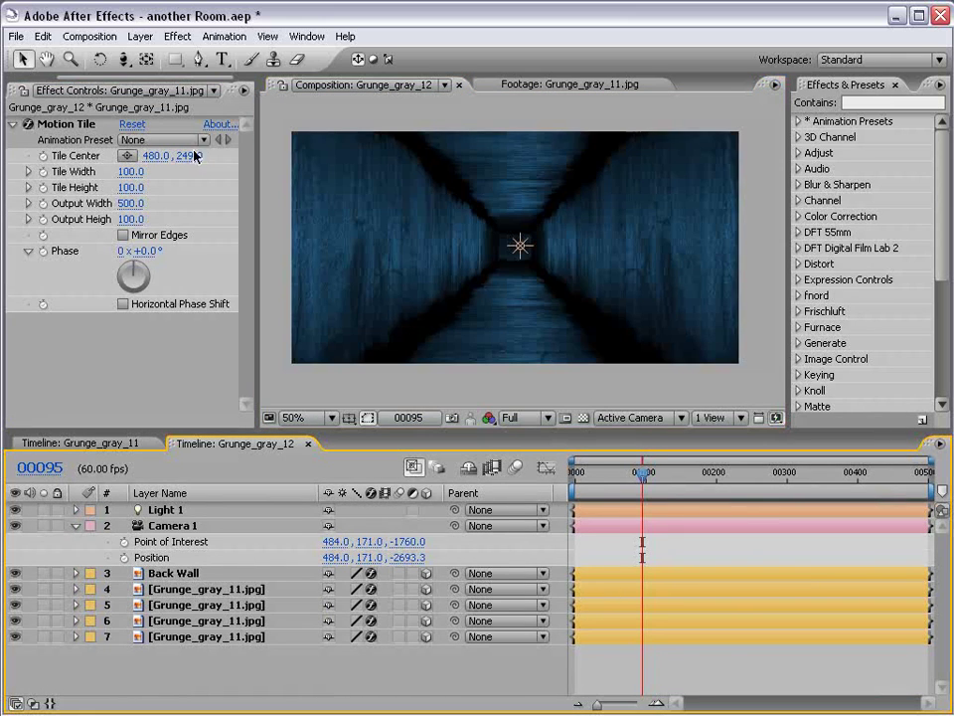
click(222, 59)
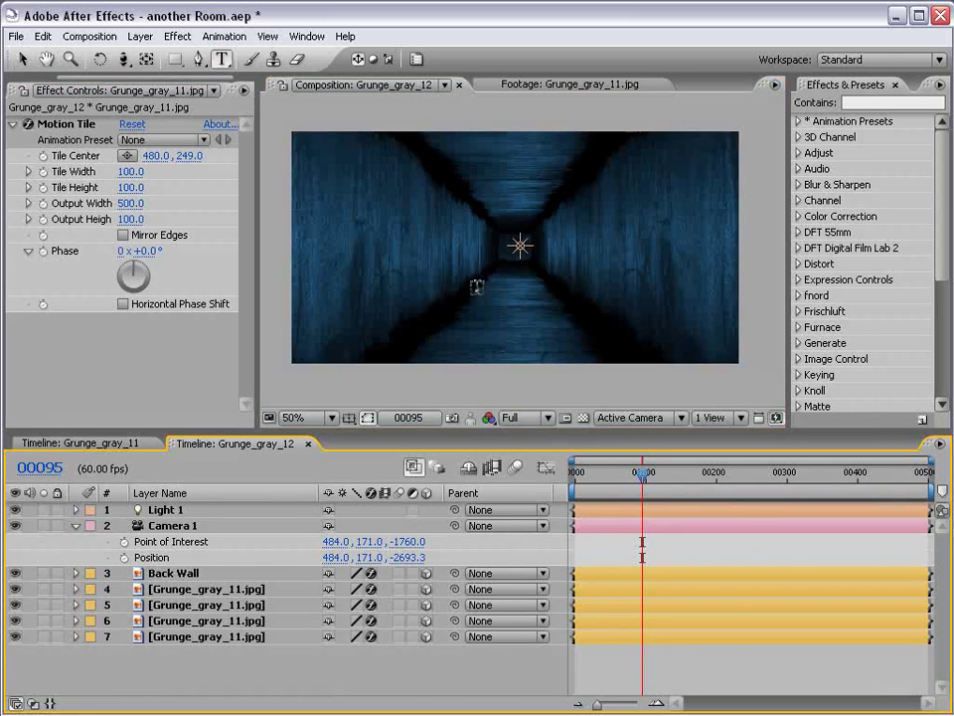
click(467, 268)
text(FINAL)
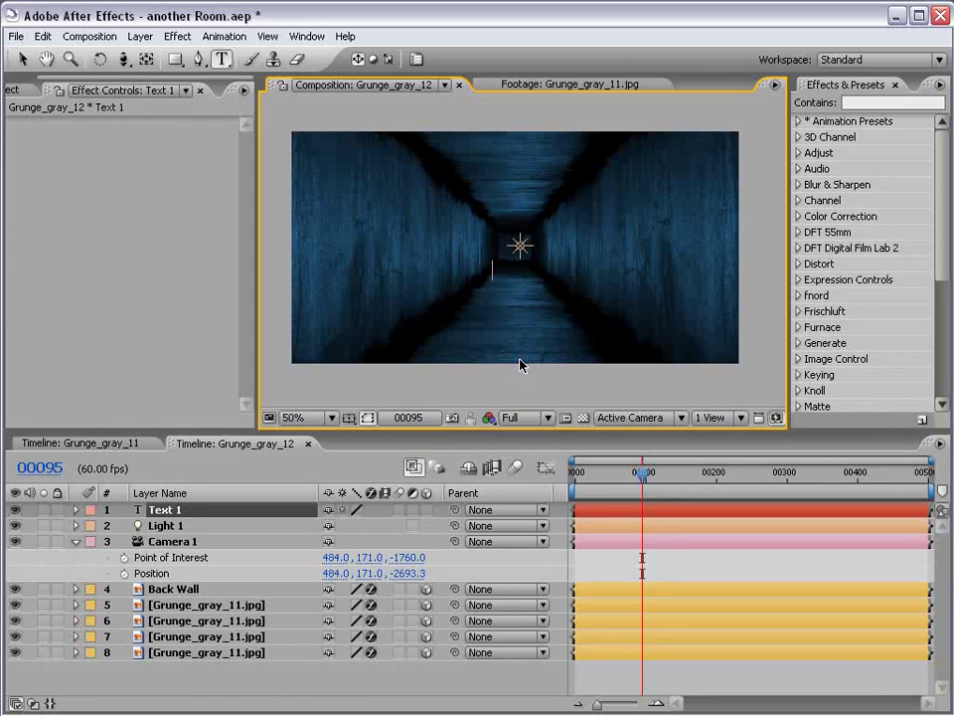
text( IMAGE)
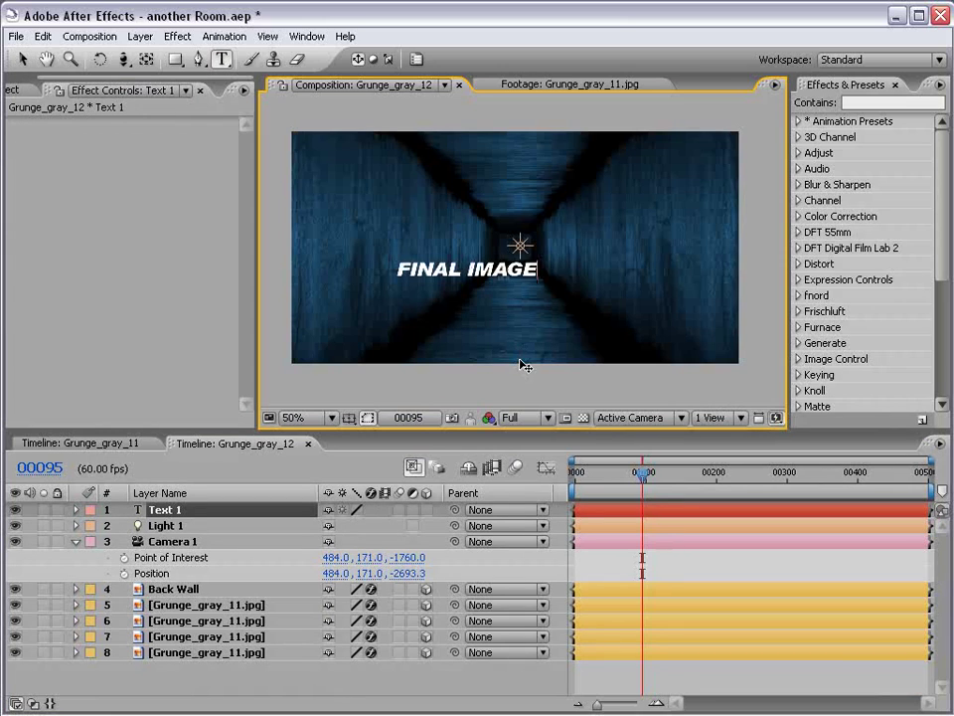
- Duplicate the FINAL IMAGE text layer and place the copy directly beneath the original line
click(22, 59)
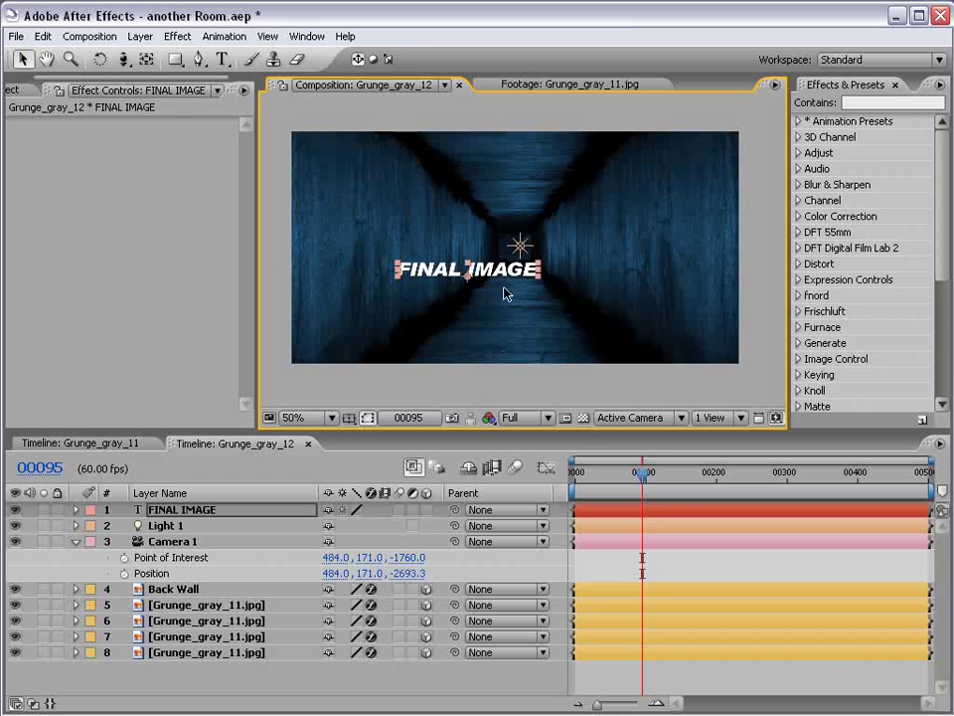
click(590, 554)
click(599, 511)
key(ctrl+d)
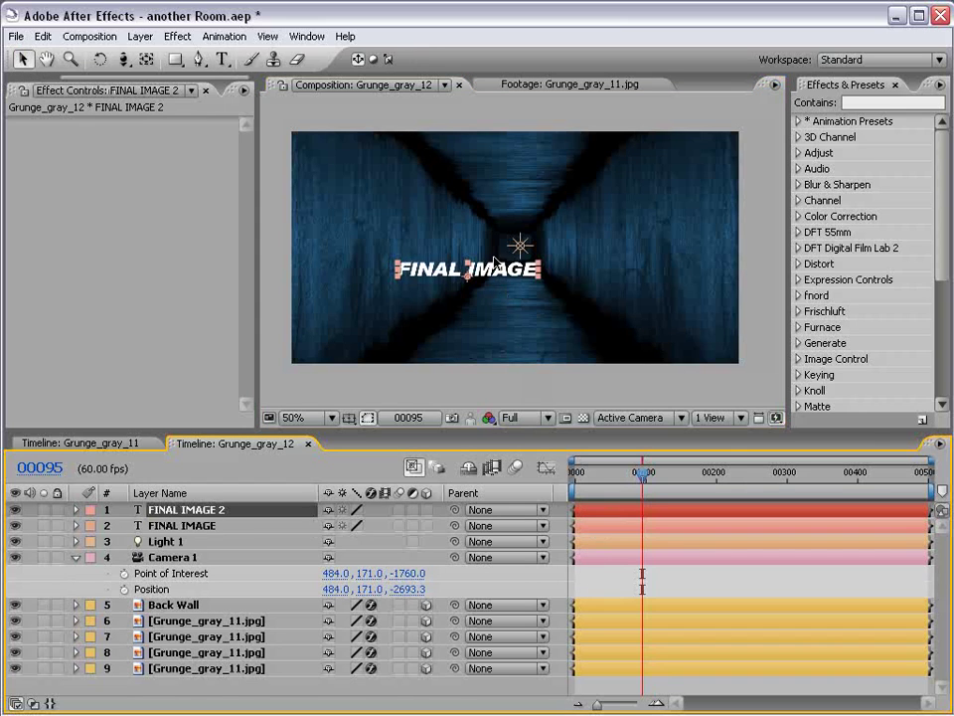
drag(499, 278, 497, 295)
- Replace the text of the lower title line with PRESENTS
double_click(496, 289)
click(494, 289)
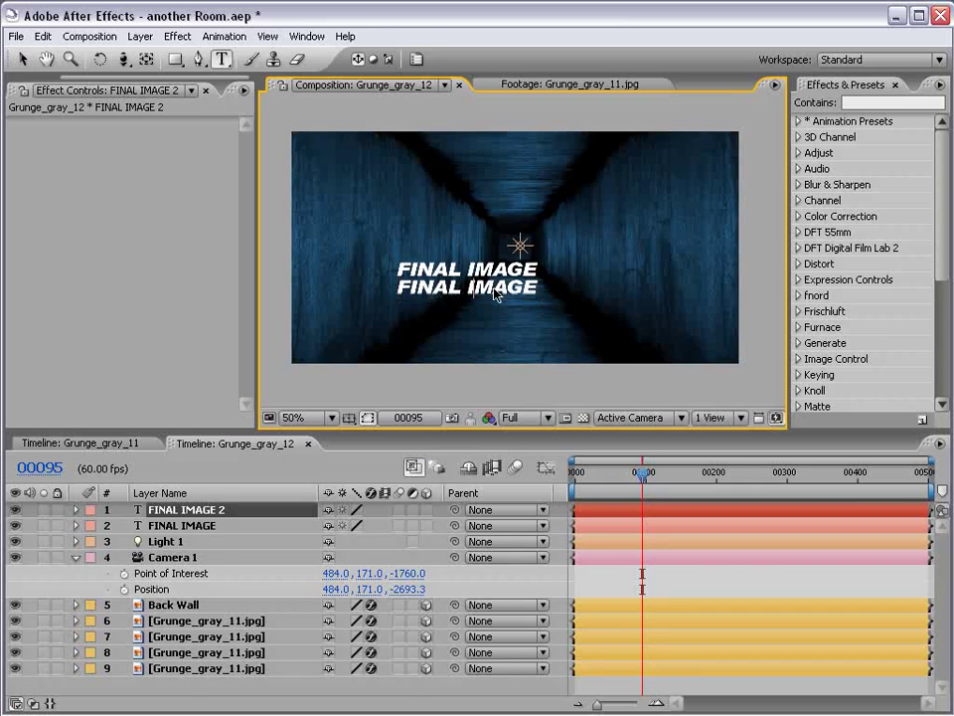
key(ctrl+a)
text(PRESE)
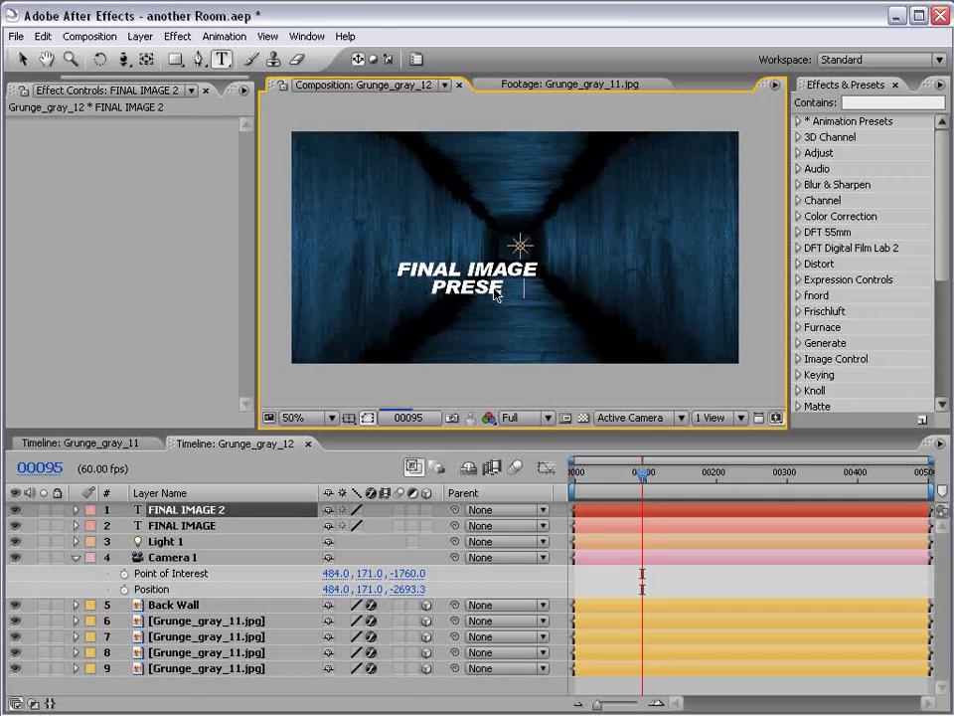
text(NTS)
- Scale the PRESENTS text down and align its right end with the end of FINAL IMAGE
click(22, 59)
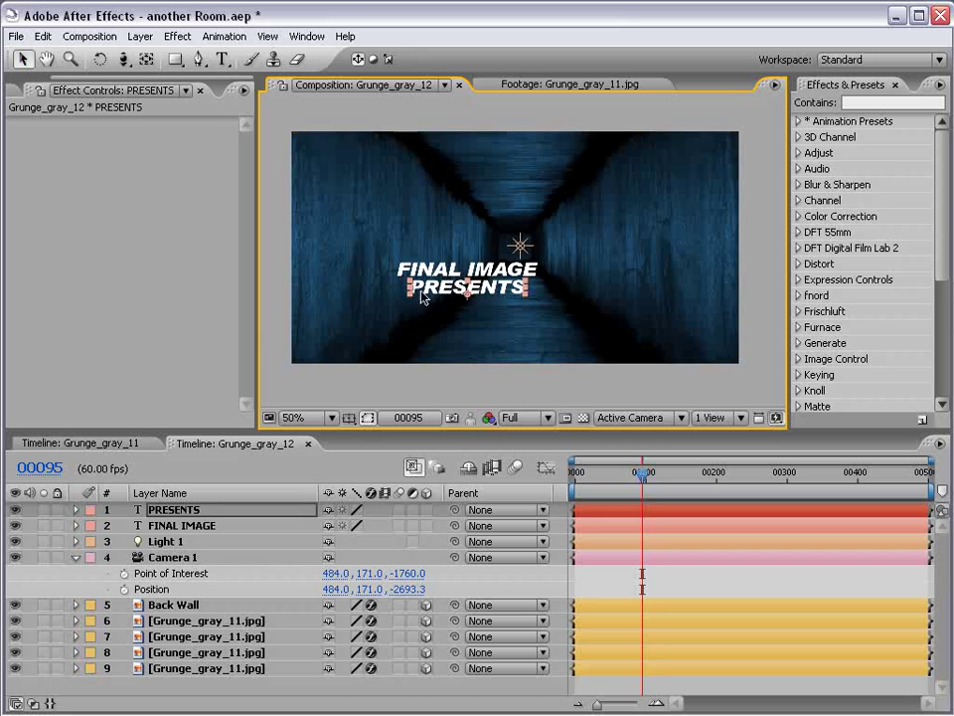
drag(527, 287, 507, 290)
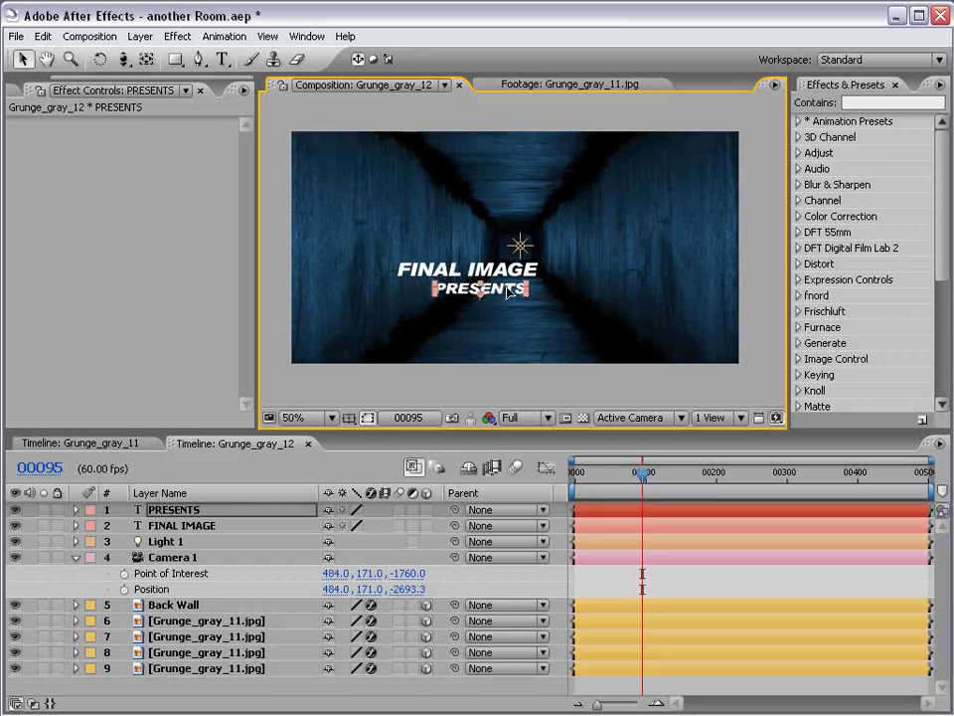
click(596, 580)
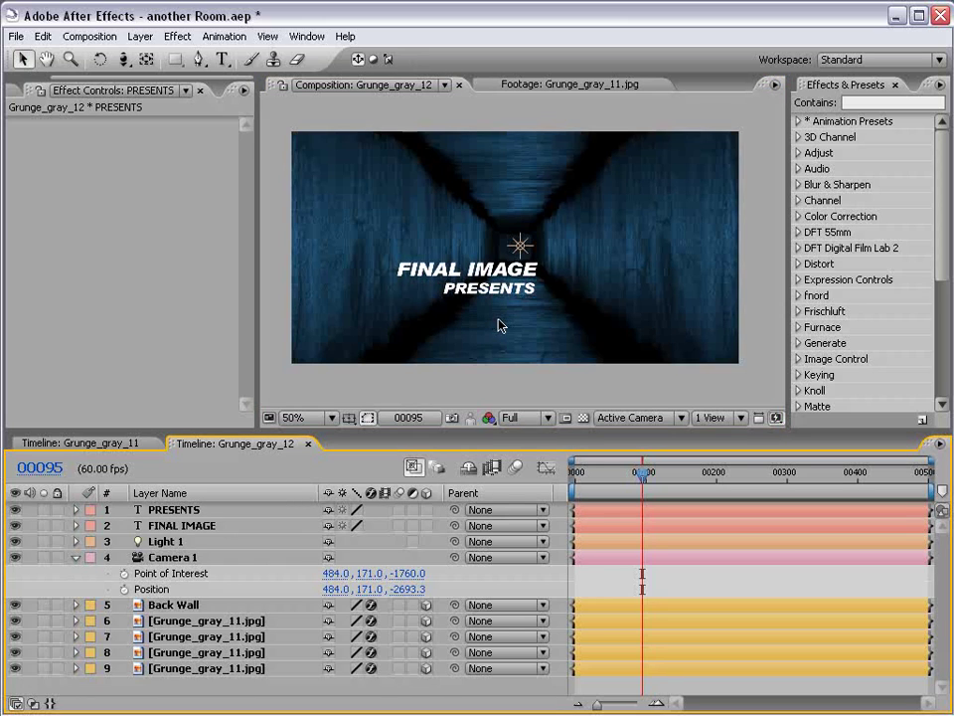
- Turn both the PRESENTS and FINAL IMAGE text layers into 3D layers
click(174, 509)
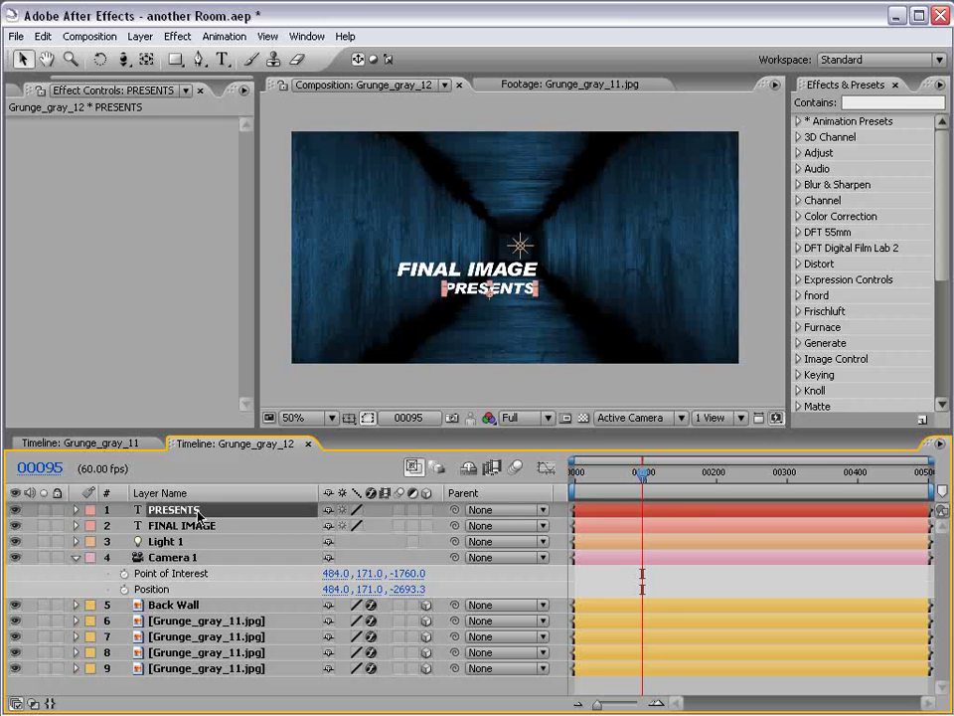
shift+click(182, 525)
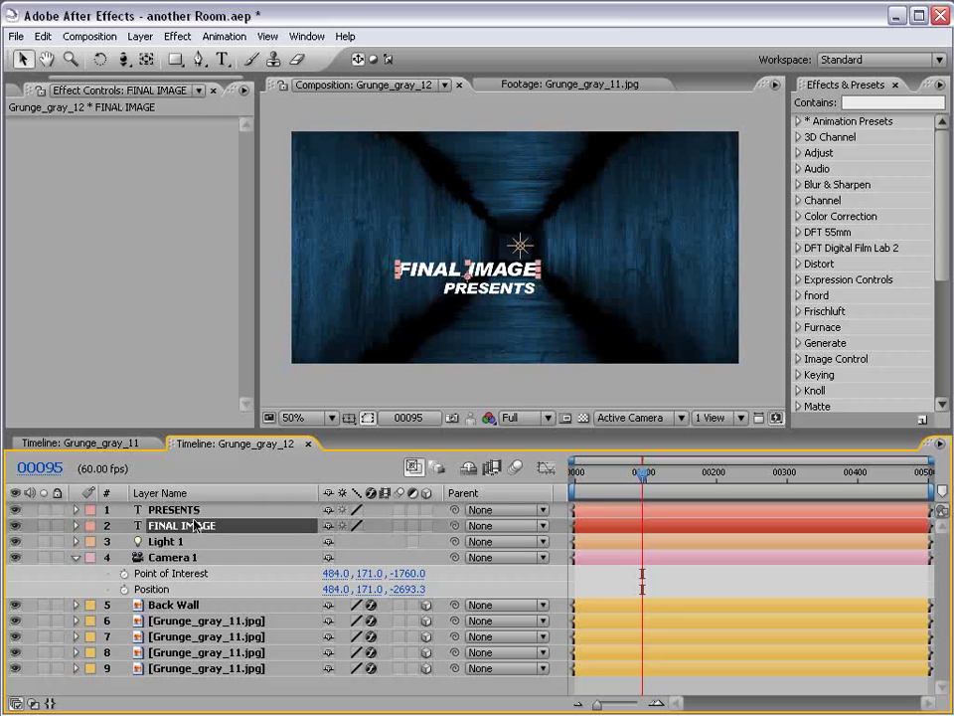
click(426, 510)
click(612, 583)
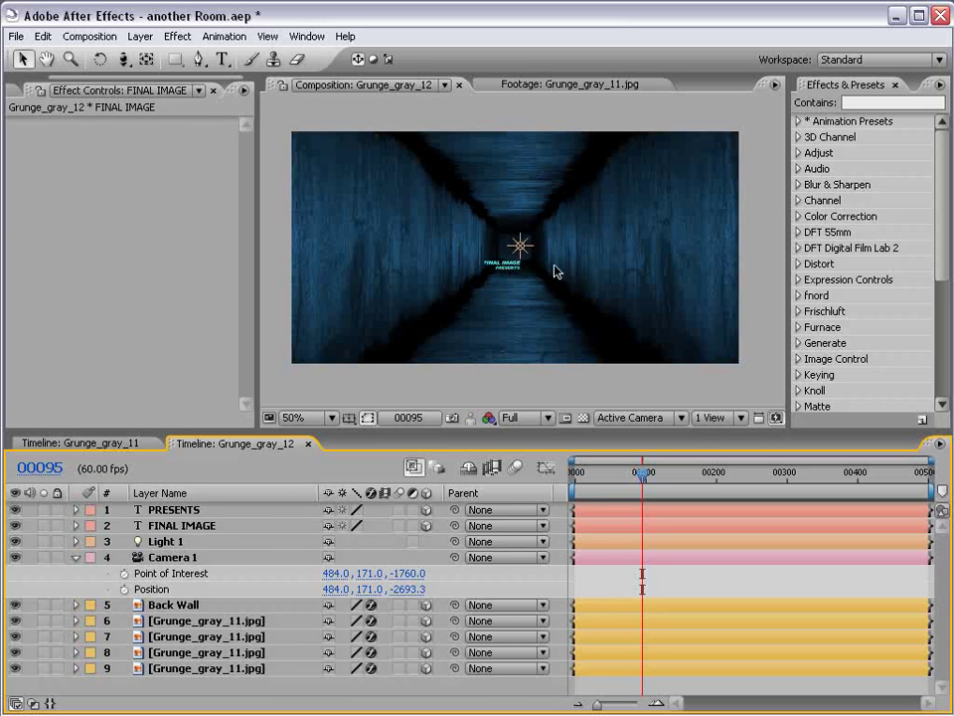
click(471, 259)
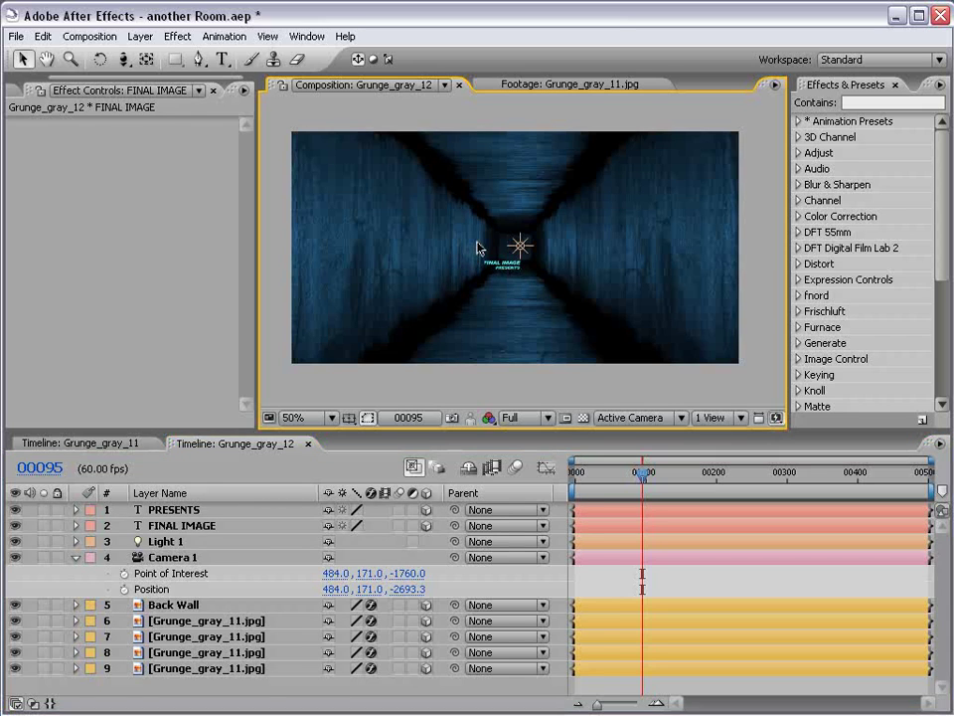
click(212, 622)
click(227, 637)
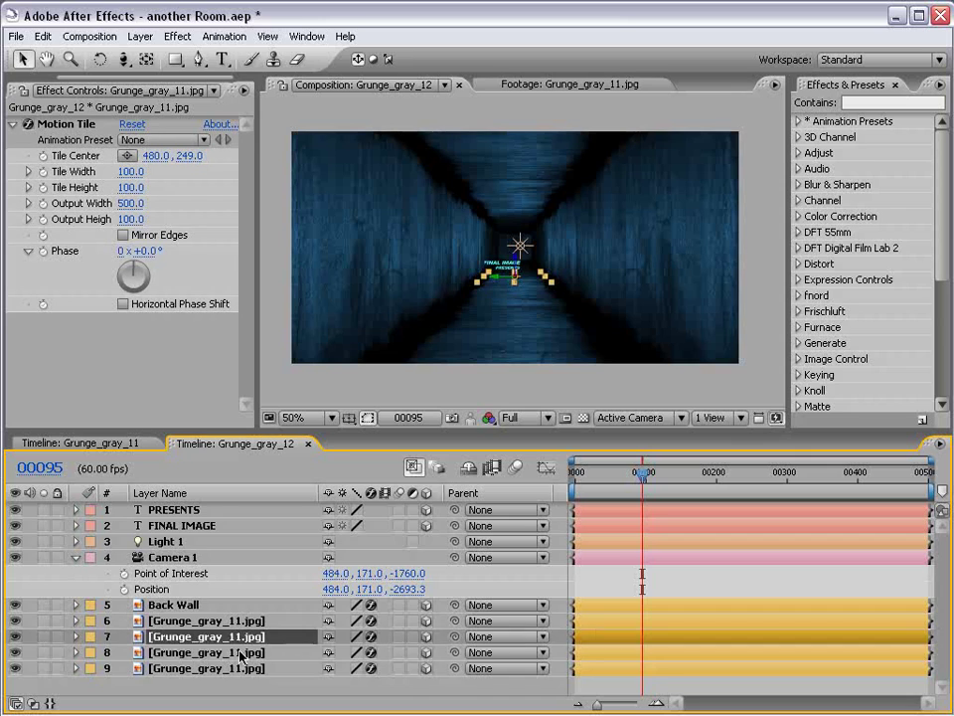
click(224, 668)
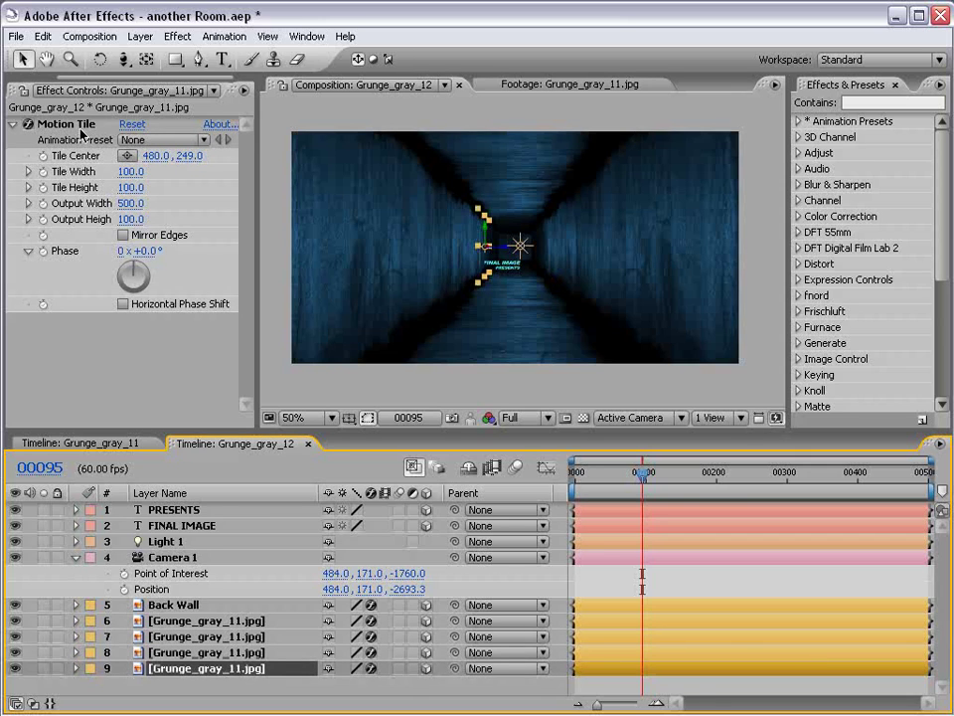
- Dolly the camera forward through the corridor to a Z position of about -853
click(122, 59)
drag(539, 319, 615, 193)
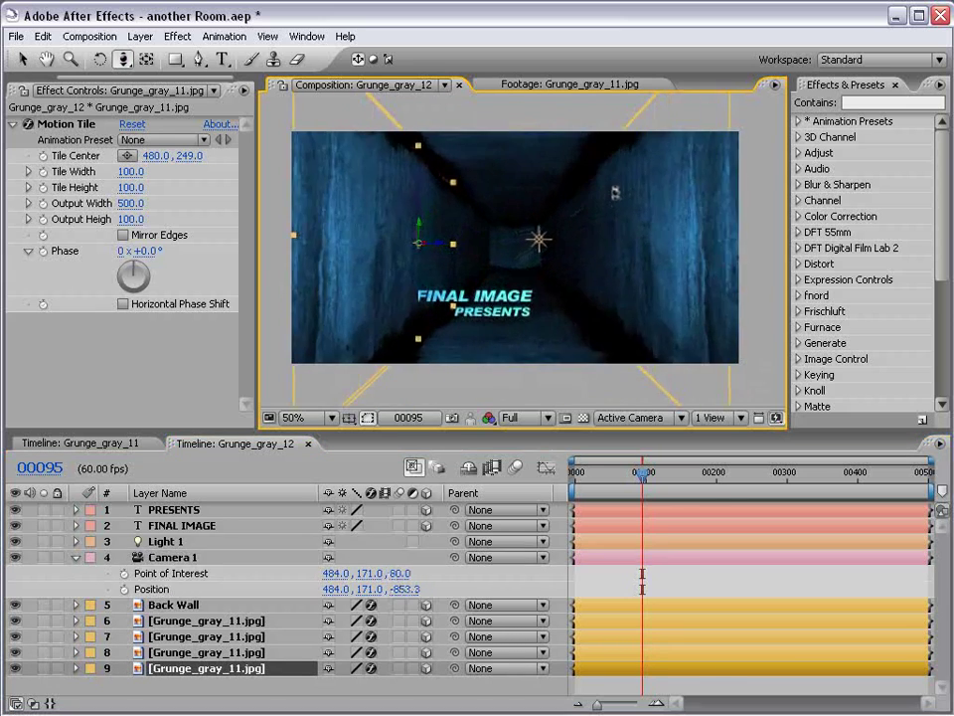
- Move the FINAL IMAGE and PRESENTS layers together to the middle of the corridor, in front of the back wall
click(184, 525)
shift+click(177, 509)
key(v)
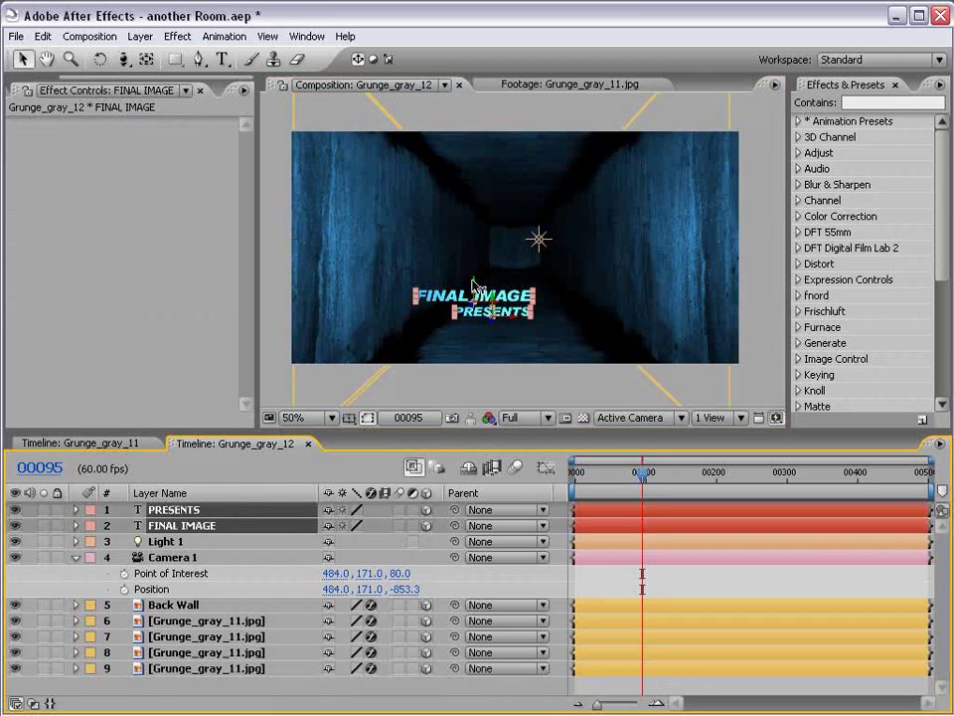
drag(475, 287, 546, 271)
drag(514, 235, 514, 219)
scroll(542, 270, up, 1)
drag(541, 277, 547, 303)
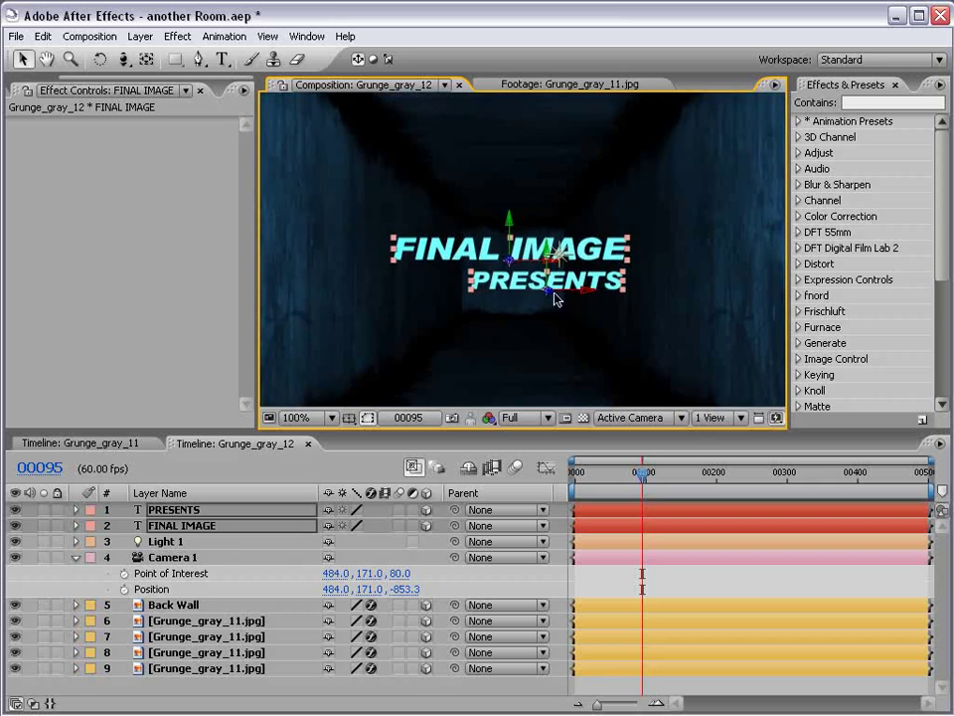
scroll(566, 300, down, 2)
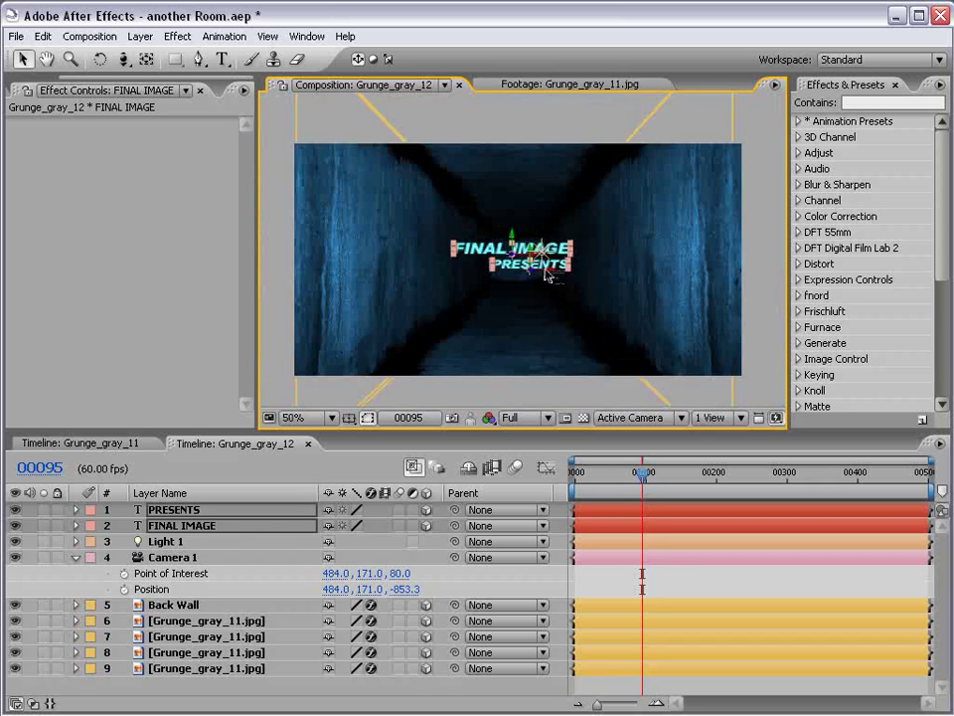
click(656, 577)
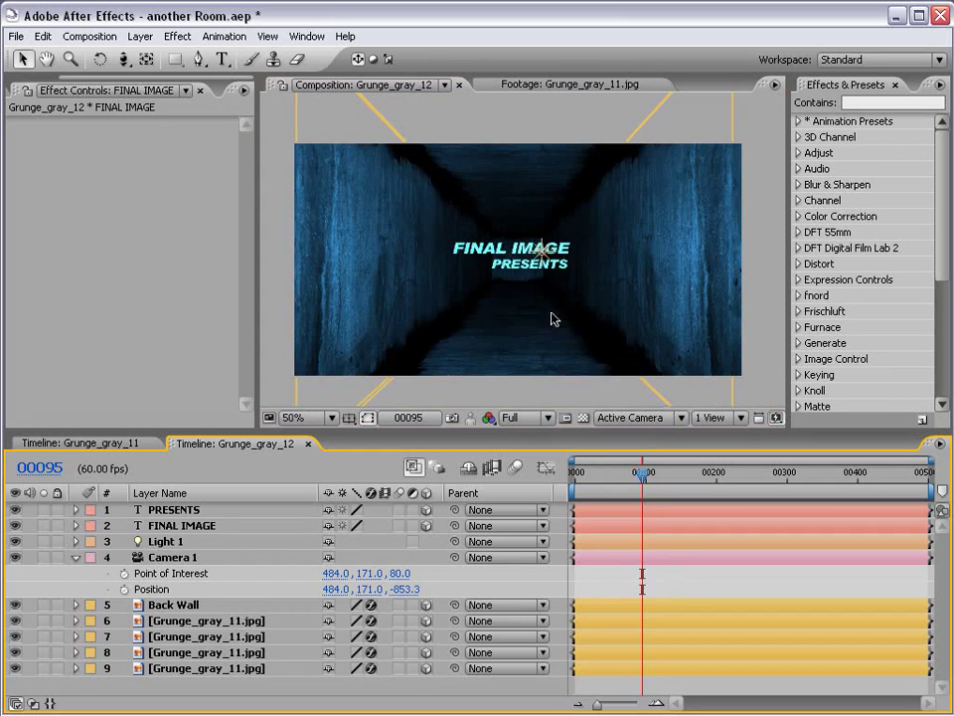
- Move Light 1 over the left part of the title so the light falls unevenly across the text
click(543, 253)
drag(557, 254, 594, 339)
click(596, 579)
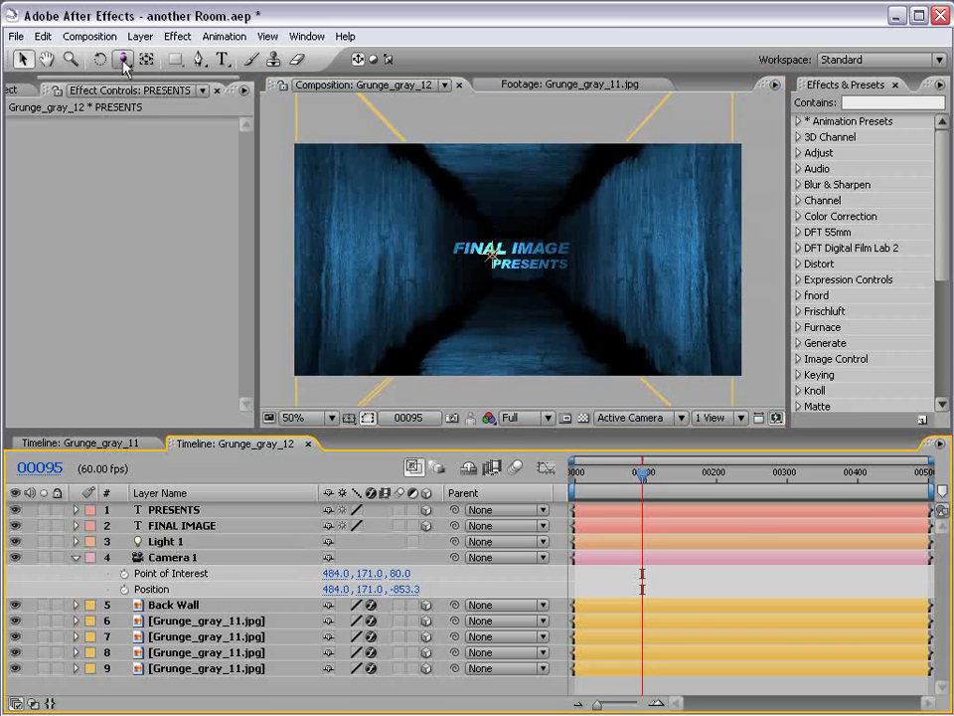
- Dolly the camera back and orbit it slightly around the title to a Position of about 532.8, 122.2, -1142.8
key(c)
key(c)
drag(539, 289, 522, 355)
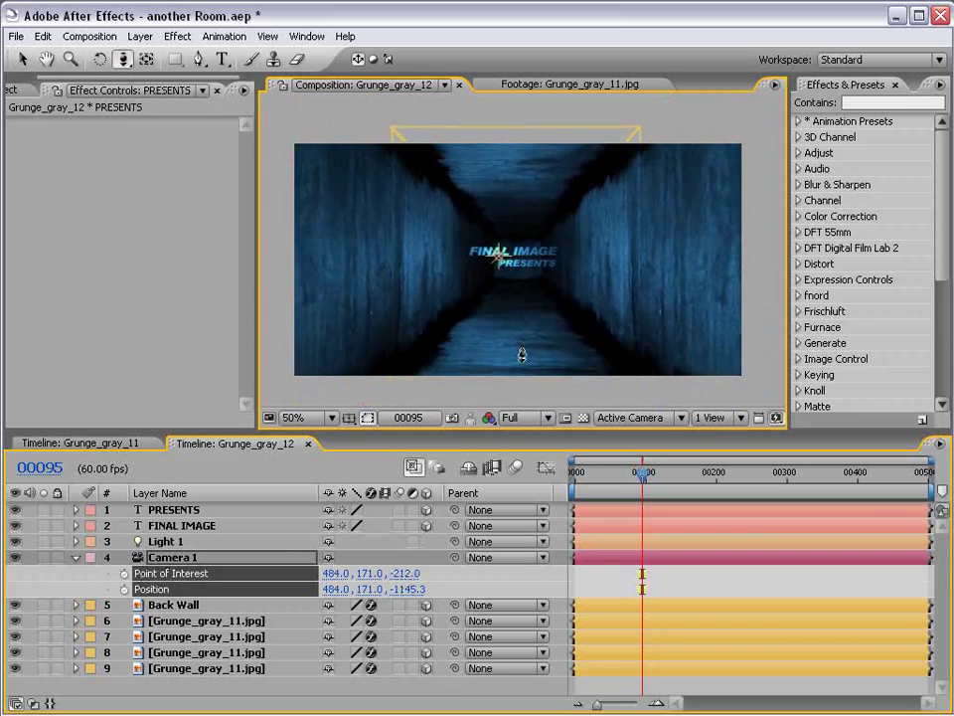
drag(122, 59, 199, 58)
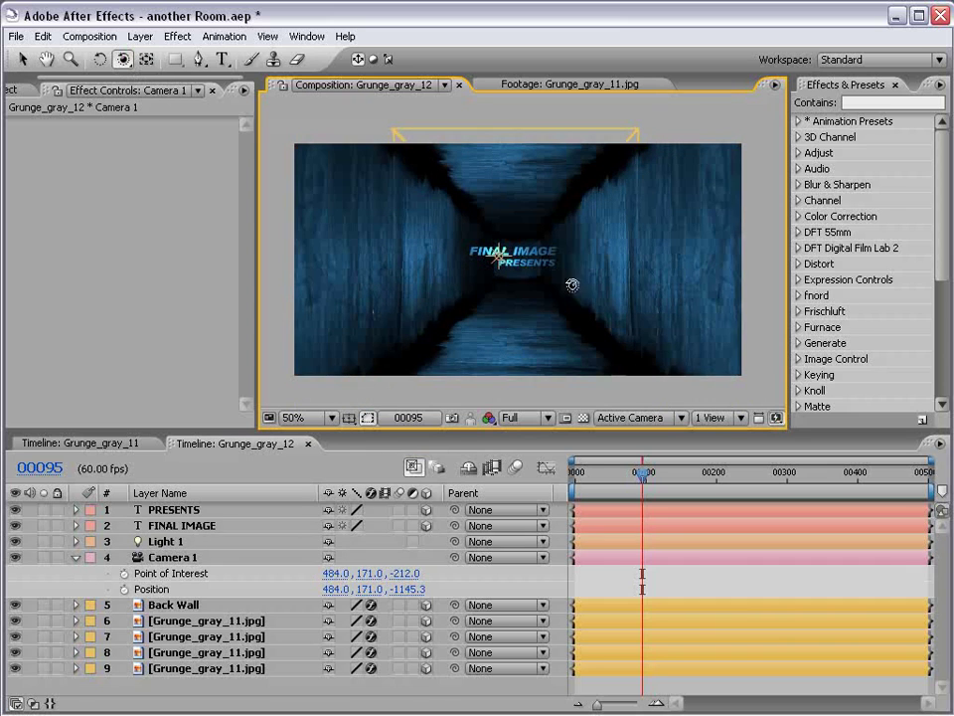
drag(572, 285, 524, 262)
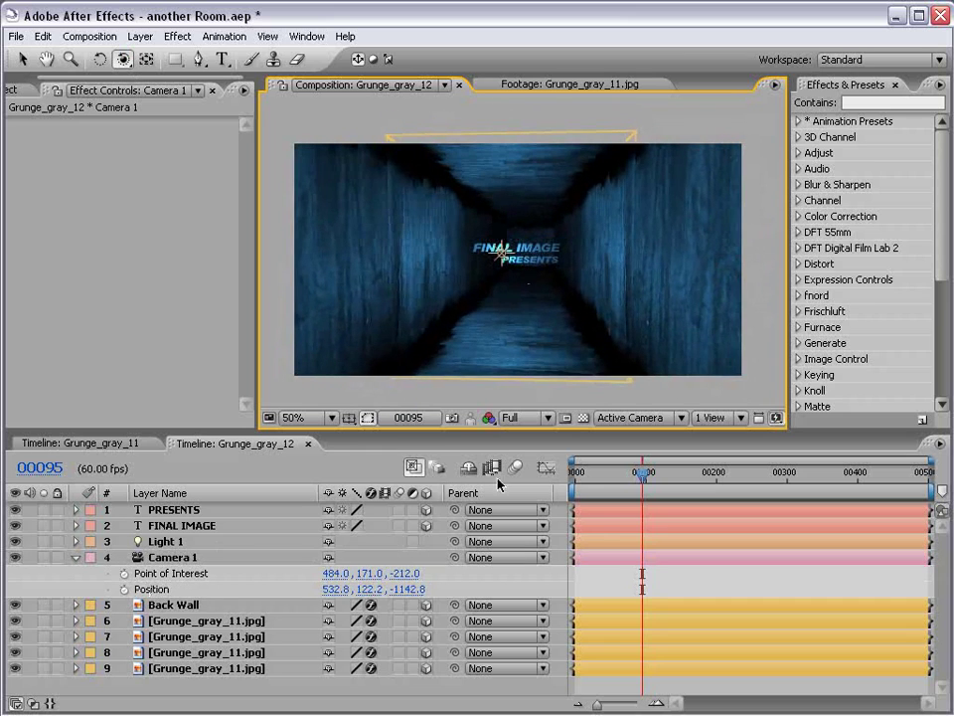
- Set keyframes for Camera 1's Point of Interest and Position at frame 0
click(500, 484)
key(Home)
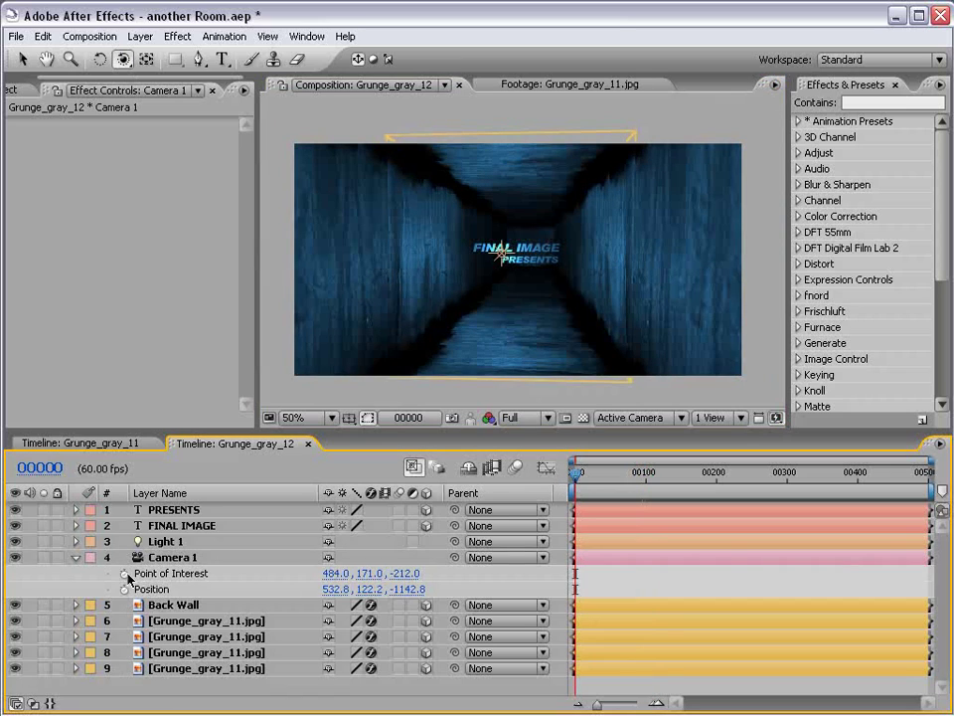
click(124, 573)
click(124, 589)
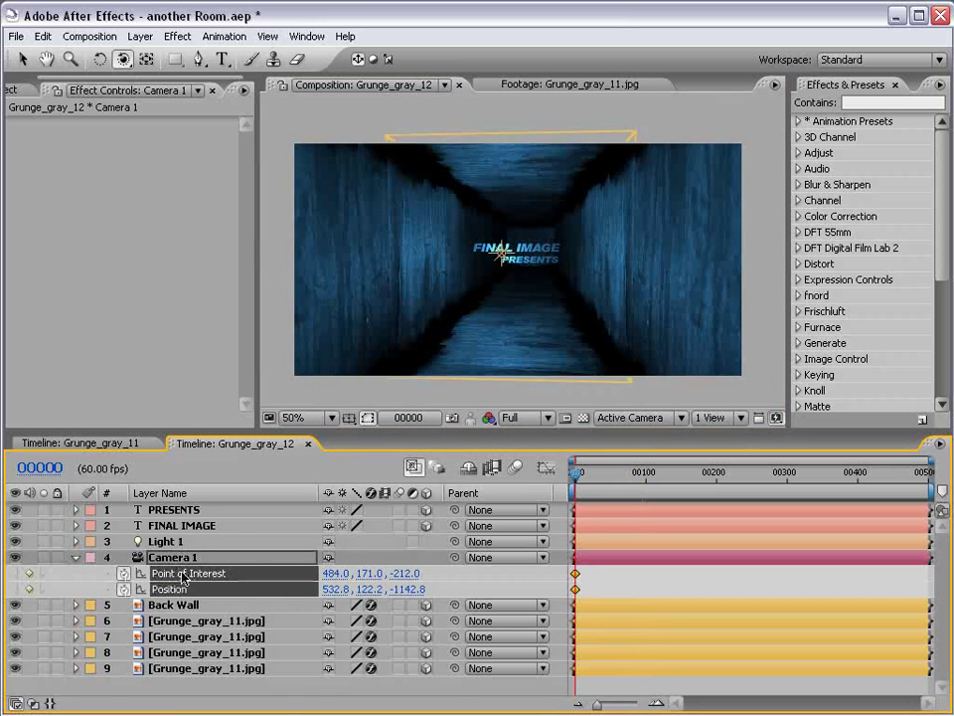
- At frame 99, dolly and orbit the camera close to the title, to a Position of about 371, 154, -552
drag(577, 487, 645, 487)
key(c)
key(c)
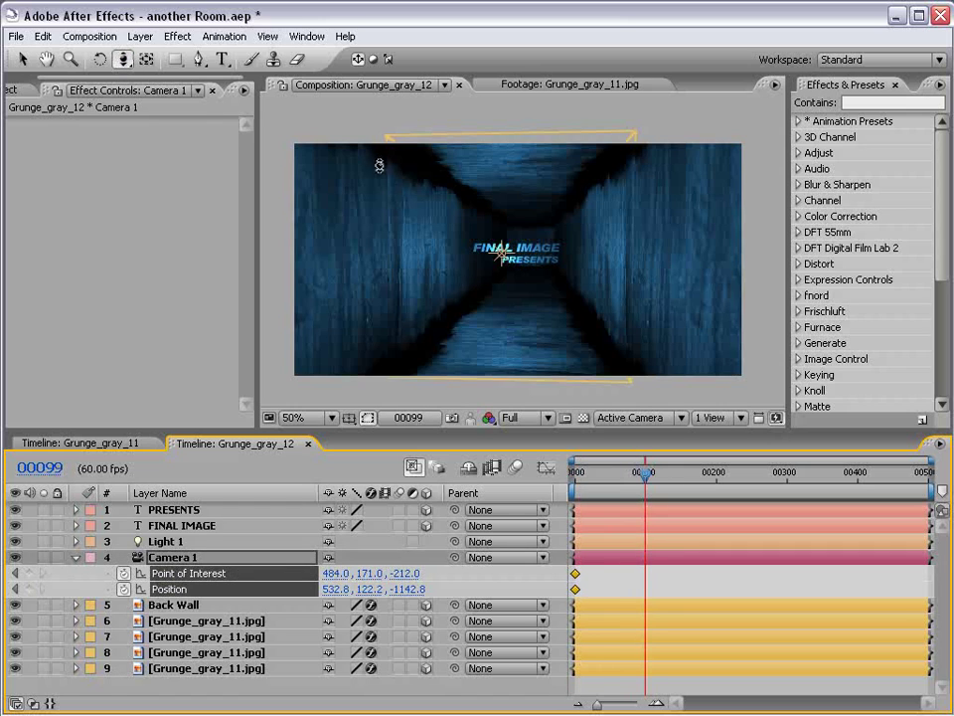
drag(122, 63, 169, 99)
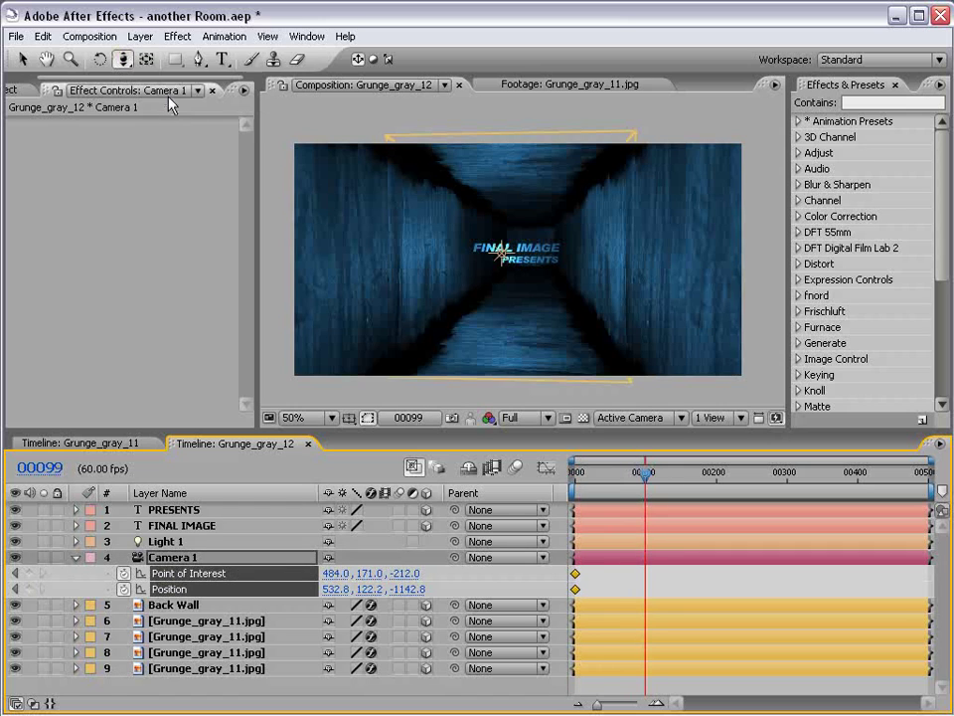
drag(549, 322, 617, 236)
key(c)
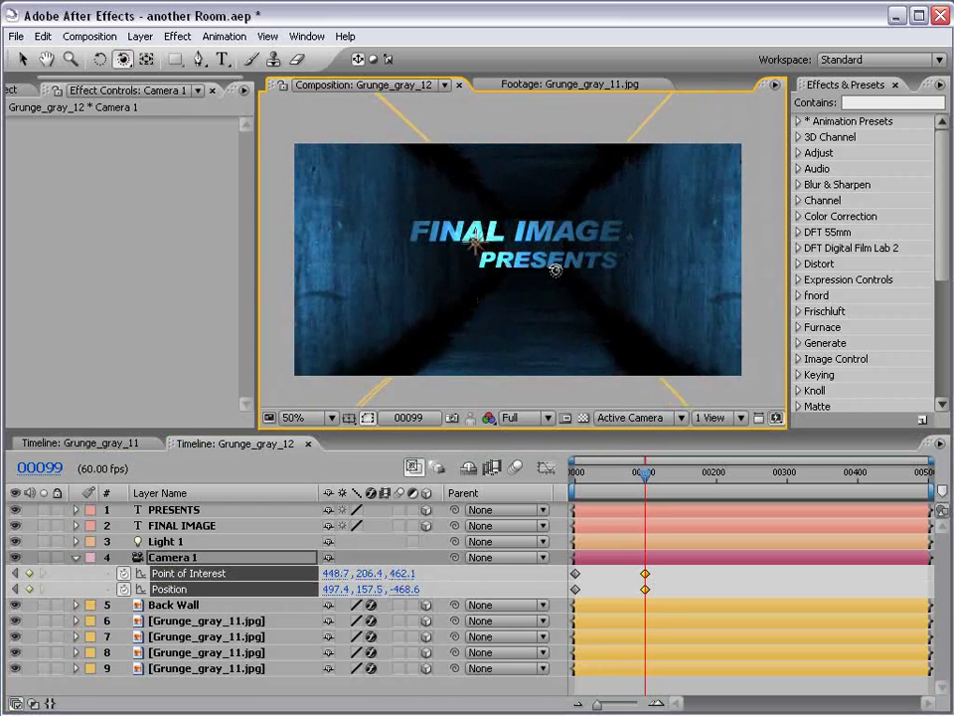
drag(556, 266, 585, 269)
key(c)
key(c)
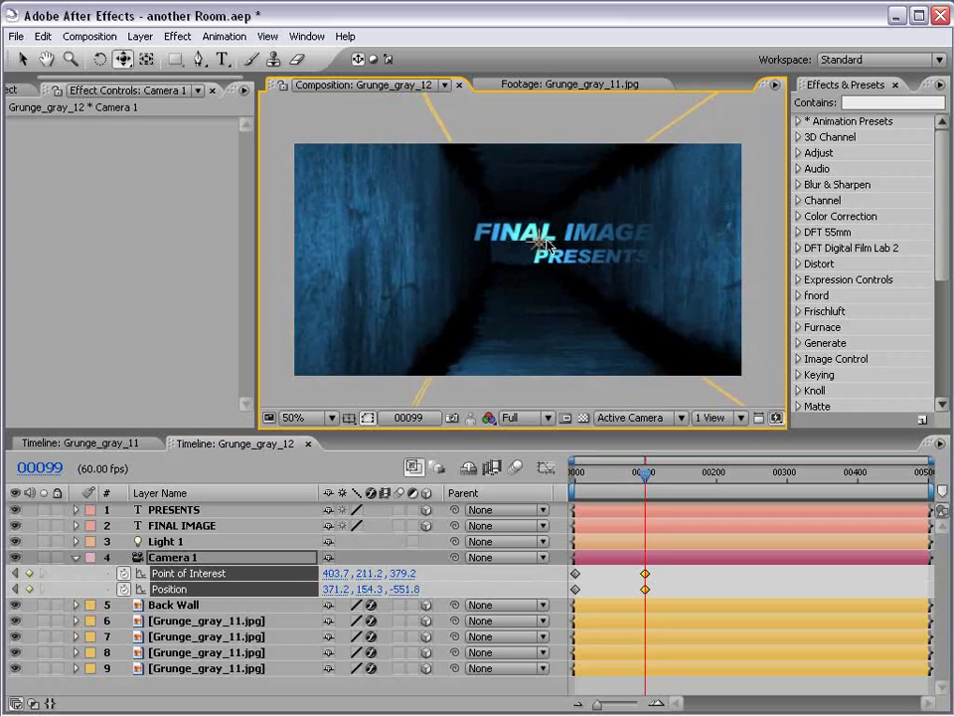
key(v)
click(540, 244)
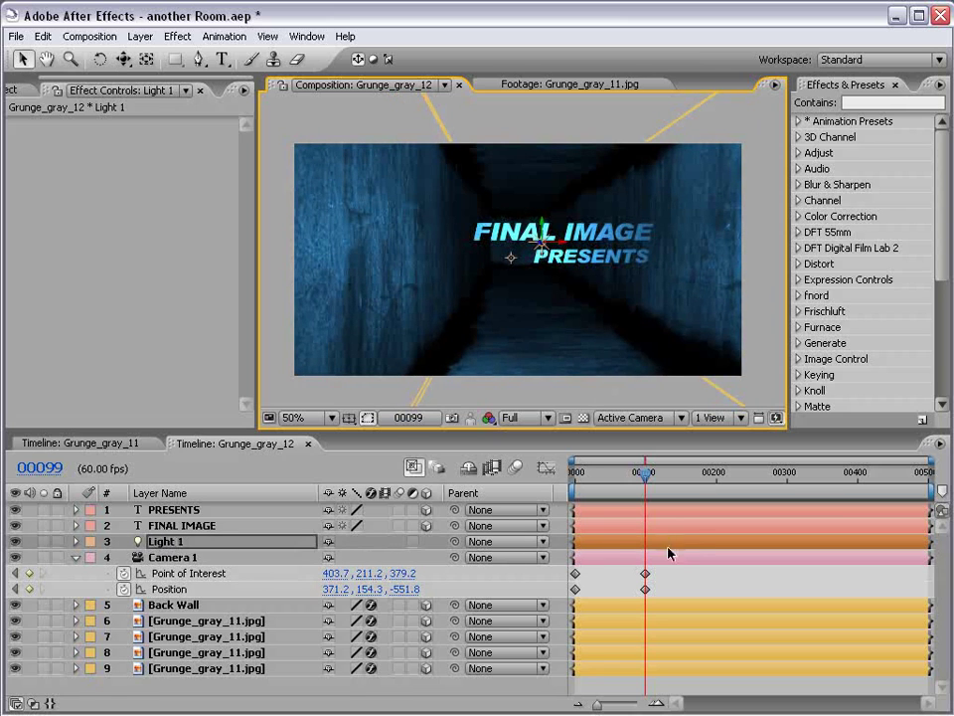
click(647, 522)
- At frame 0, pull the camera far back and orbit it to a Position of about 625.8, 222.4, -2112
drag(647, 479, 574, 479)
key(c)
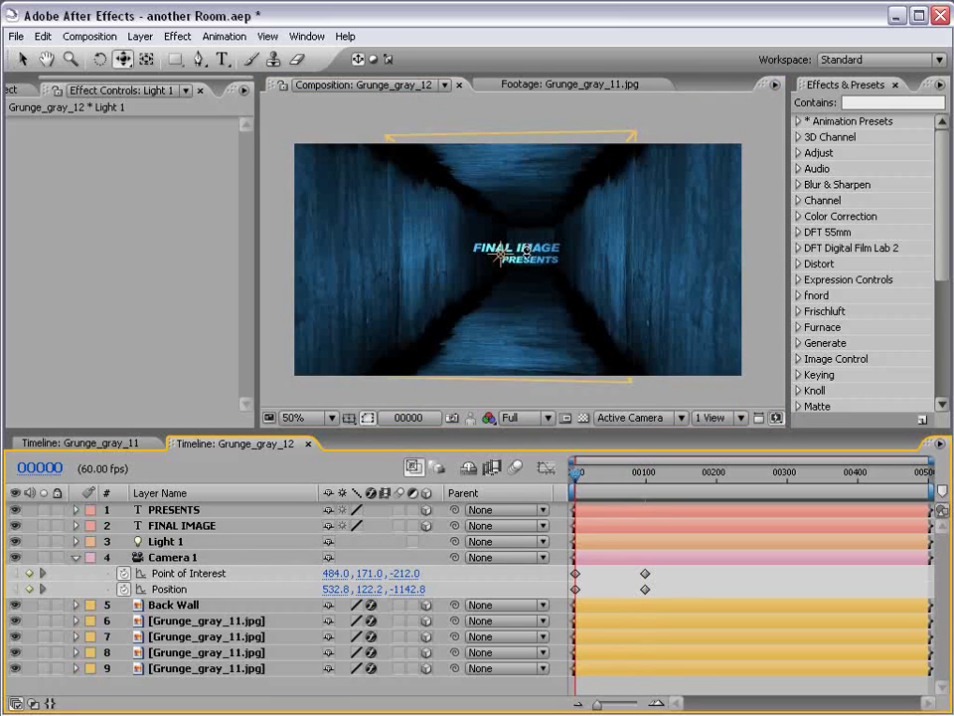
drag(544, 261, 562, 497)
key(c)
key(c)
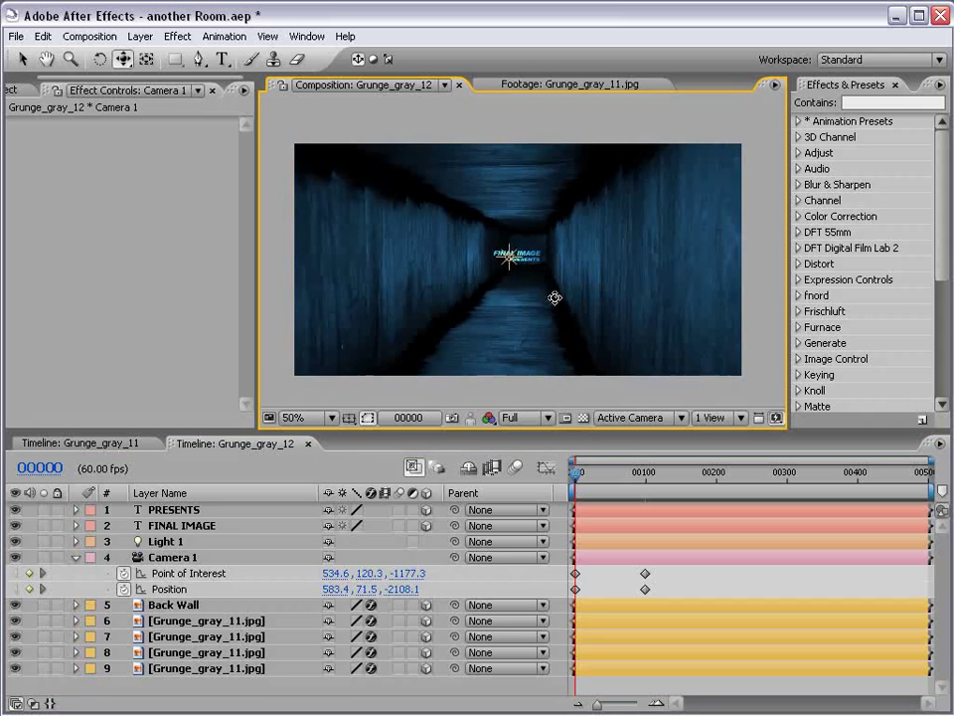
mouse_move(554, 296)
mouse_down()
mouse_move(539, 252)
mouse_move(556, 293)
mouse_up()
key(c)
key(v)
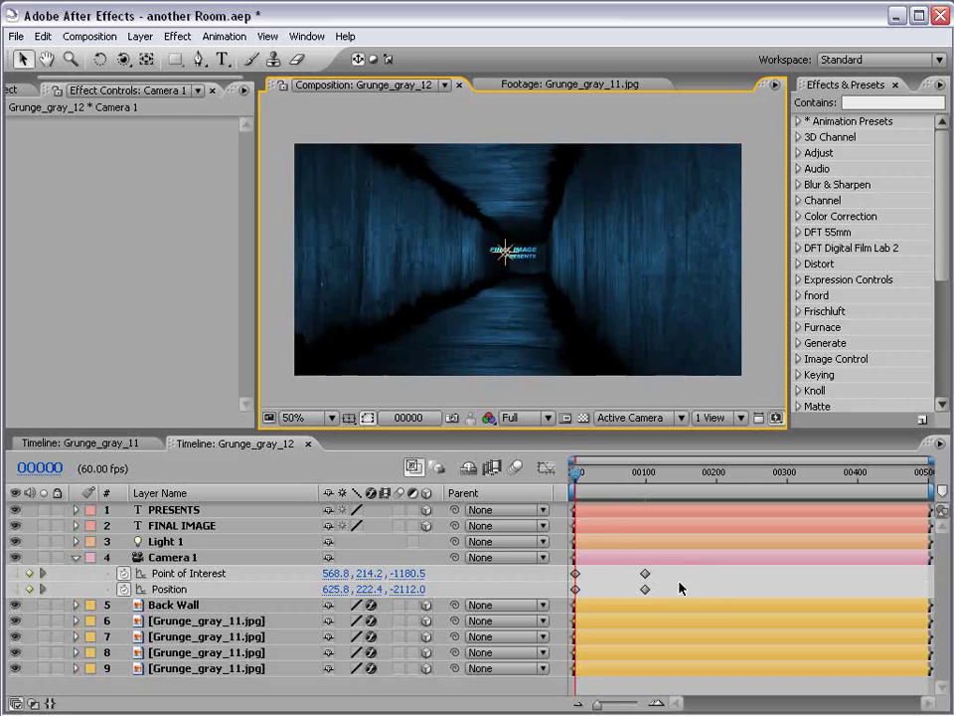
- Apply Easy Ease to all four Camera 1 keyframes and move the end pair earlier, to about frame 65
drag(588, 486, 650, 494)
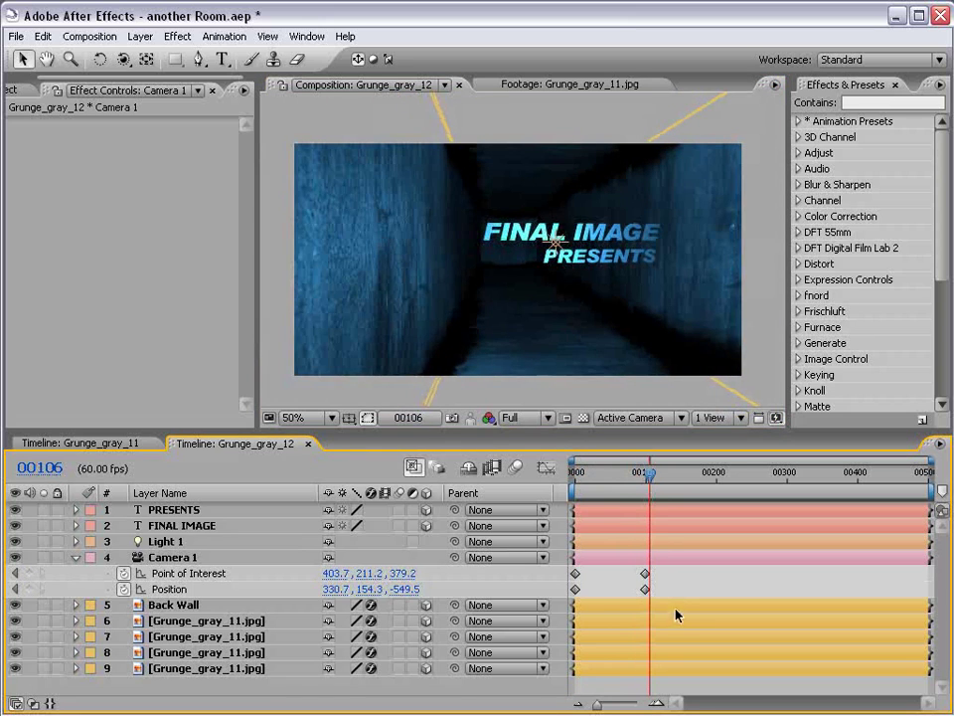
drag(658, 574, 572, 594)
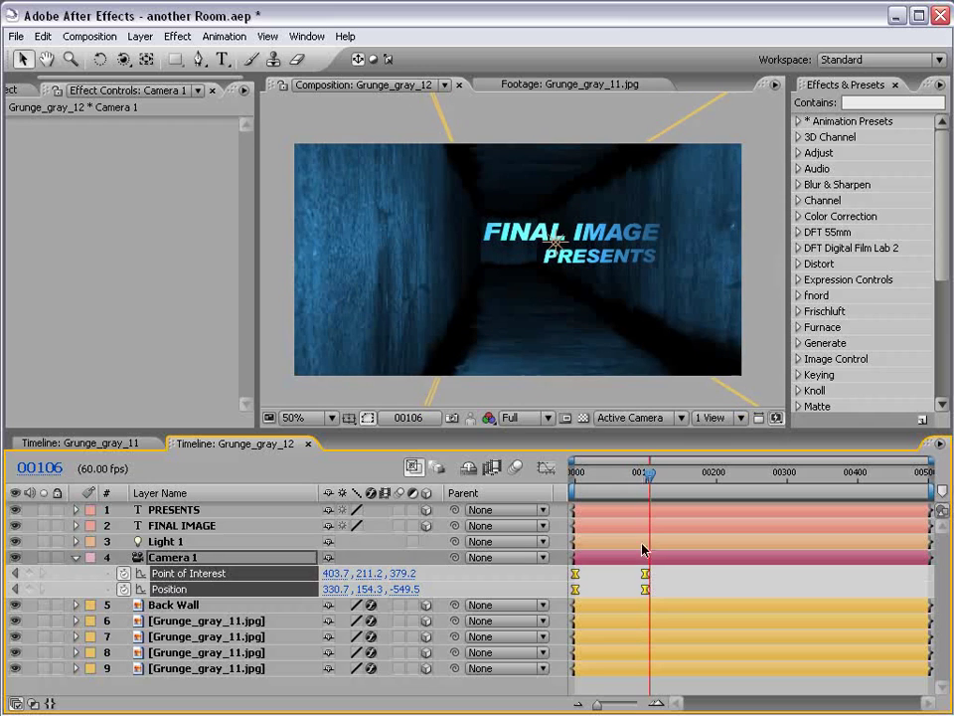
key(F9)
drag(641, 597, 619, 595)
- Preview the shortened camera move through the corridor and return to frame 0
drag(604, 484, 624, 485)
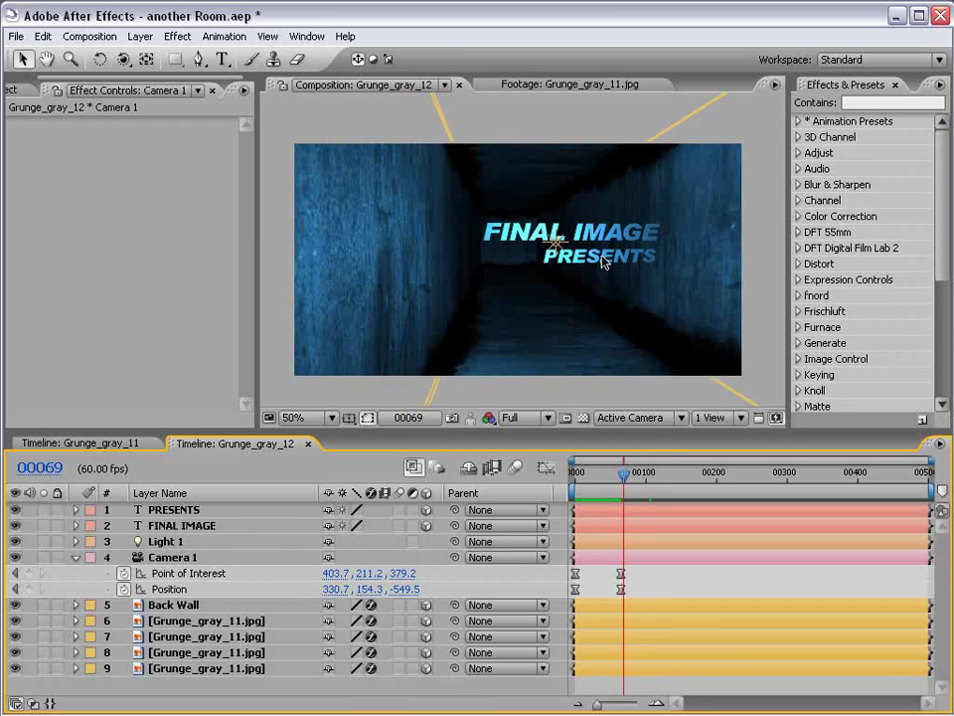
key(KP_0)
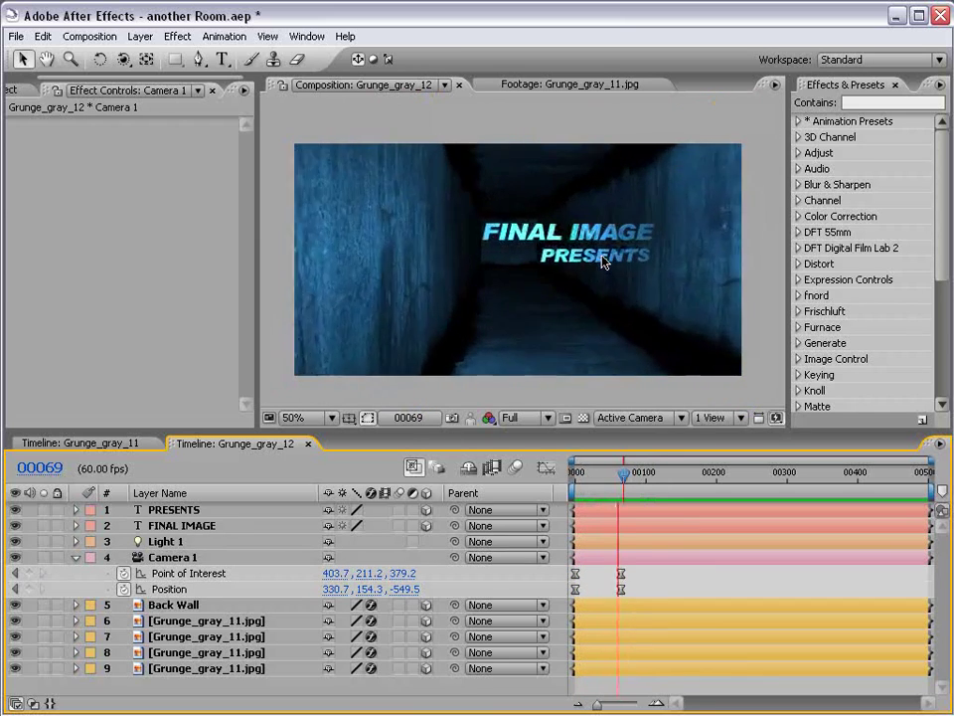
key(Home)
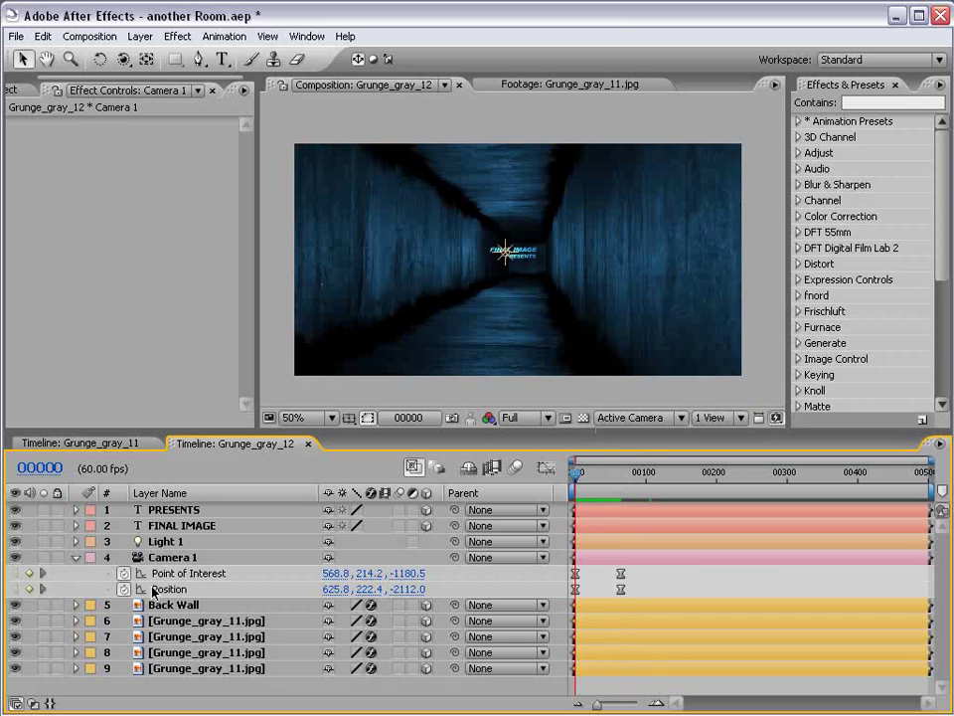
- Add the expression wiggle(.5,35) to Camera 1's Position
scroll(488, 298, up, 2)
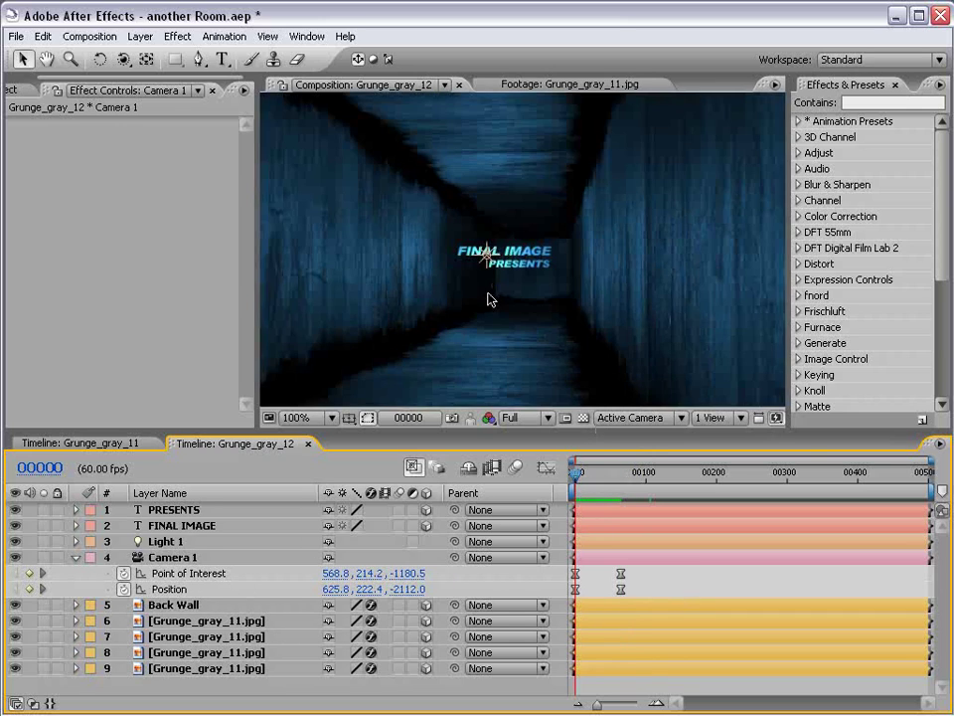
scroll(488, 298, down, 2)
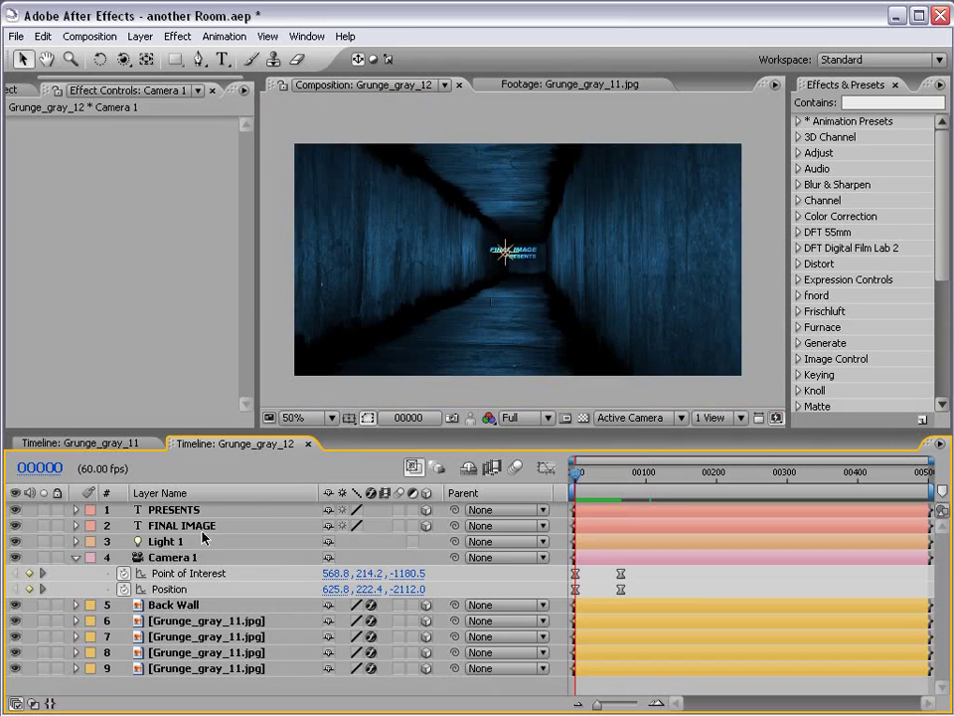
alt+click(124, 589)
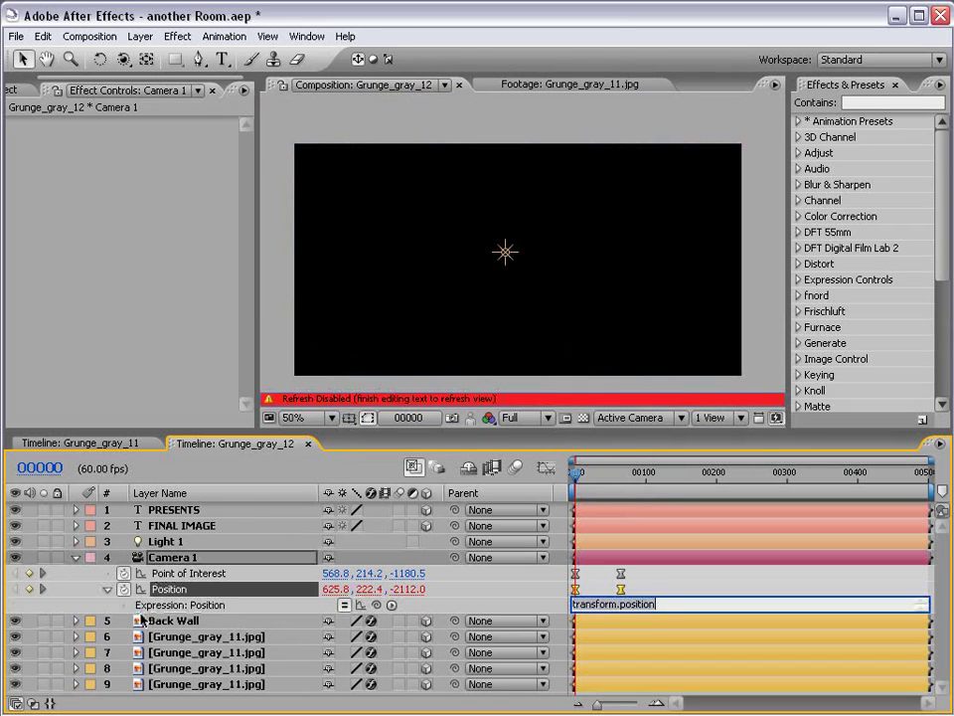
text(wiggle(,35)
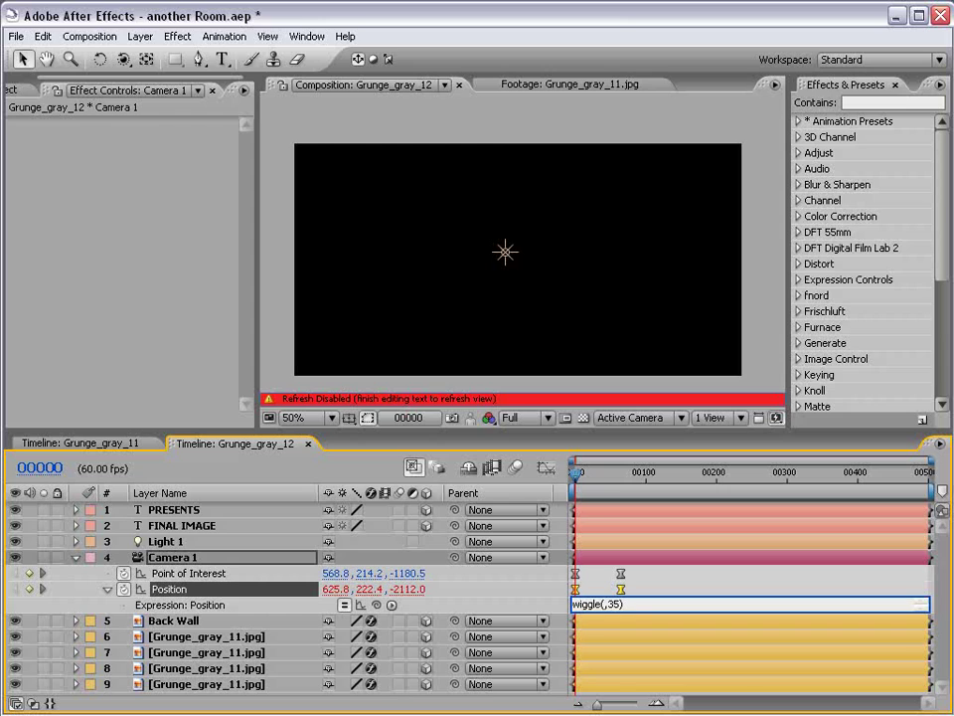
text(5)
click(672, 594)
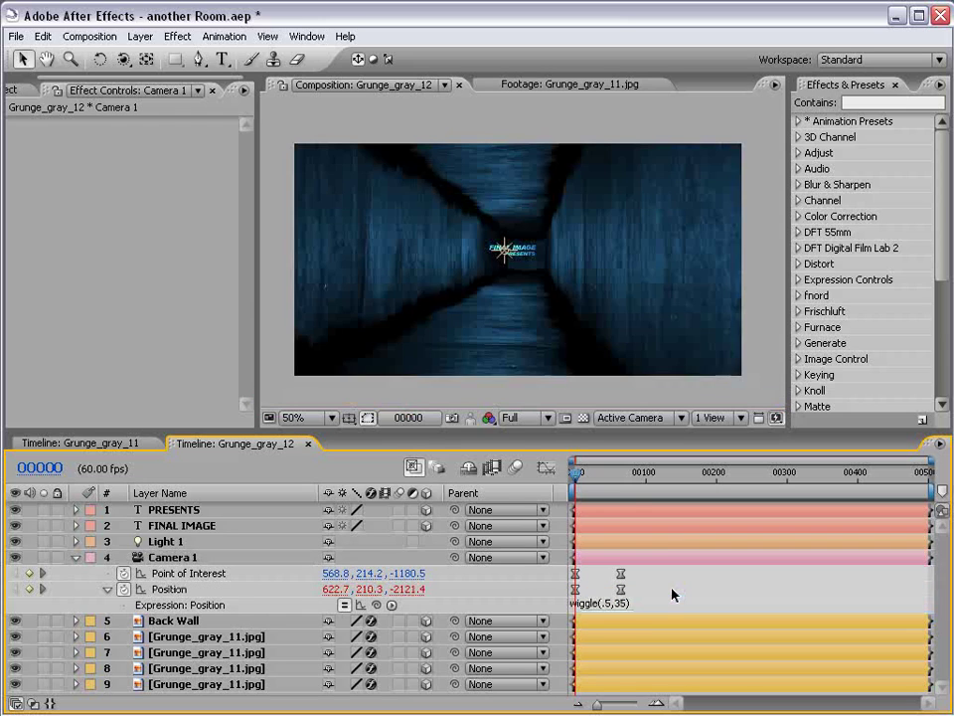
- Check the camera wiggle at frame 303, reduce the expression to wiggle(.5,25), and return to frame 0
drag(589, 475, 789, 477)
click(628, 603)
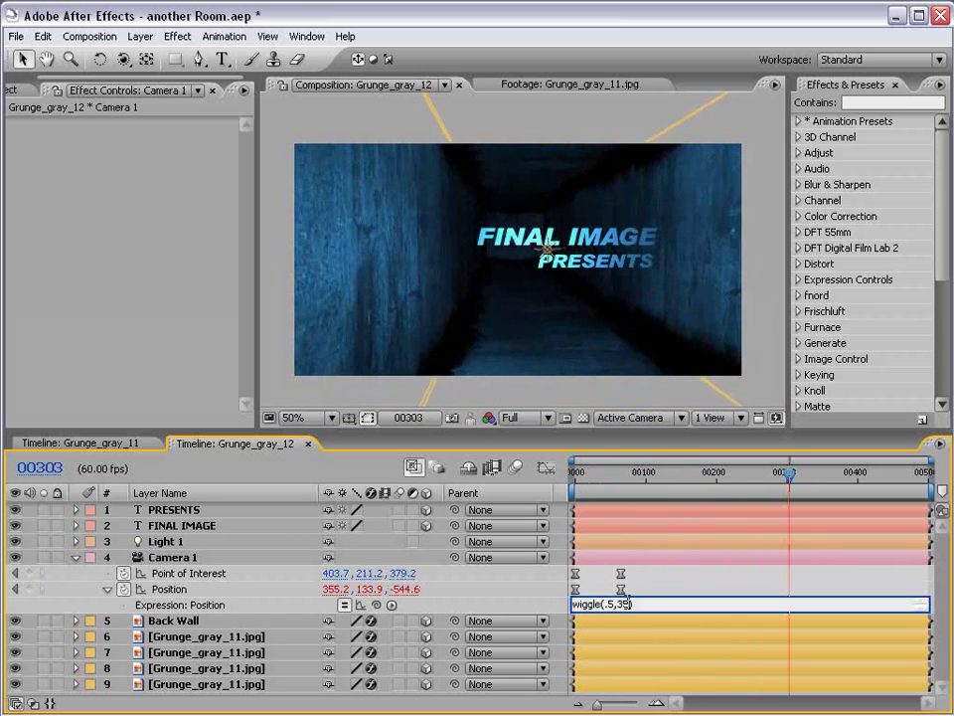
text(2)
key(KP_Enter)
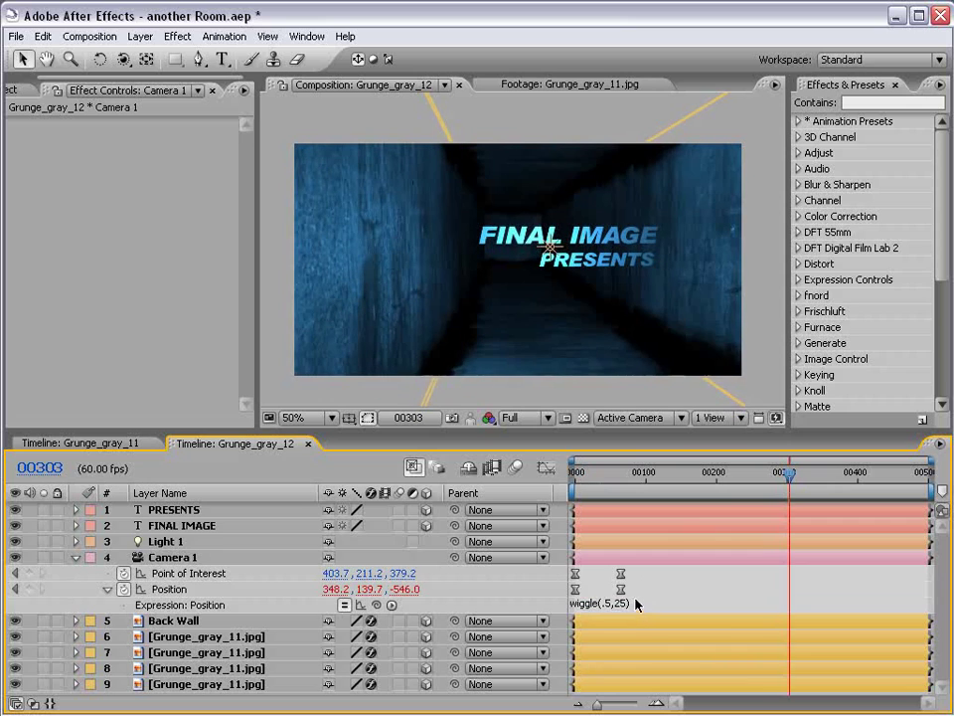
key(Home)
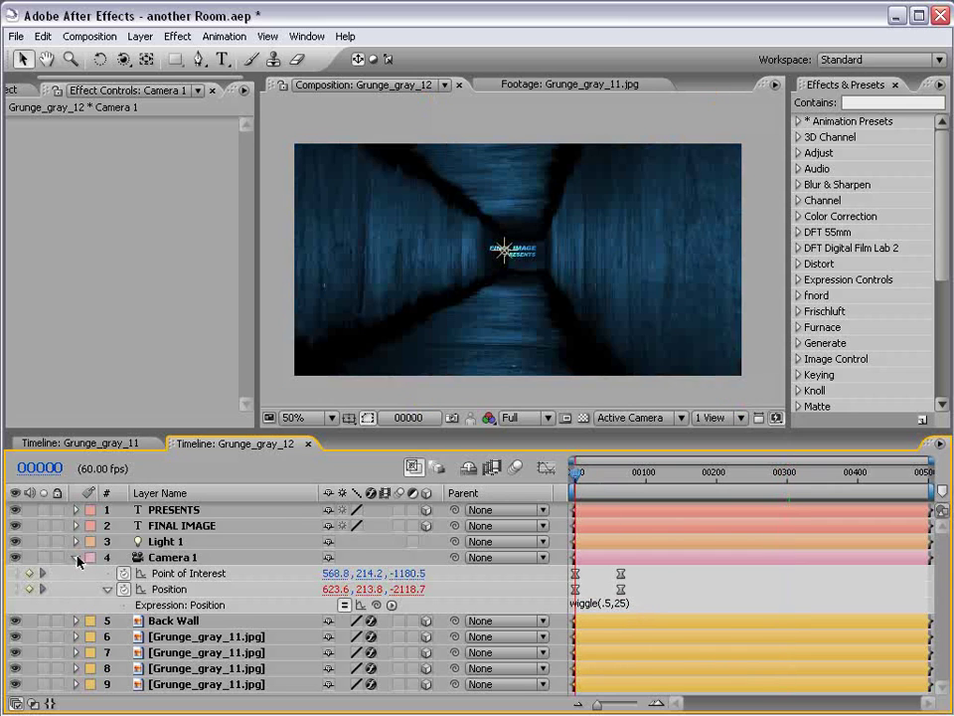
- Turn on motion blur for the text and wall layers, enable it for the composition, and check it at frame 20
click(78, 560)
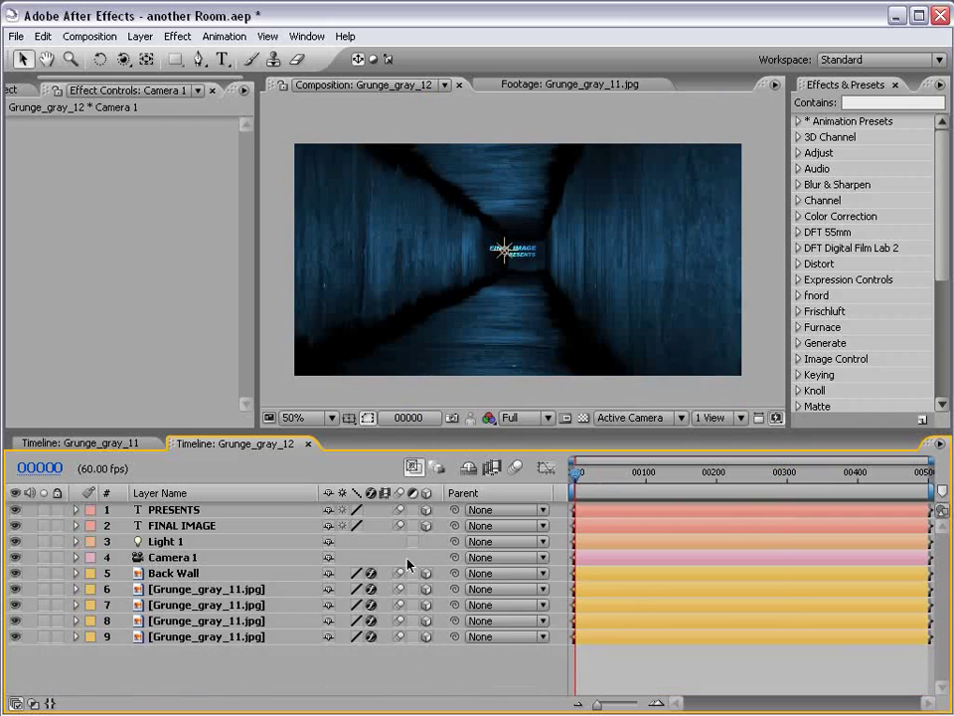
click(514, 468)
drag(579, 471, 589, 476)
- Move Camera 1's end pair of Point of Interest and Position keyframes earlier, to about frame 34, and inspect the enlarged motion blur
click(182, 560)
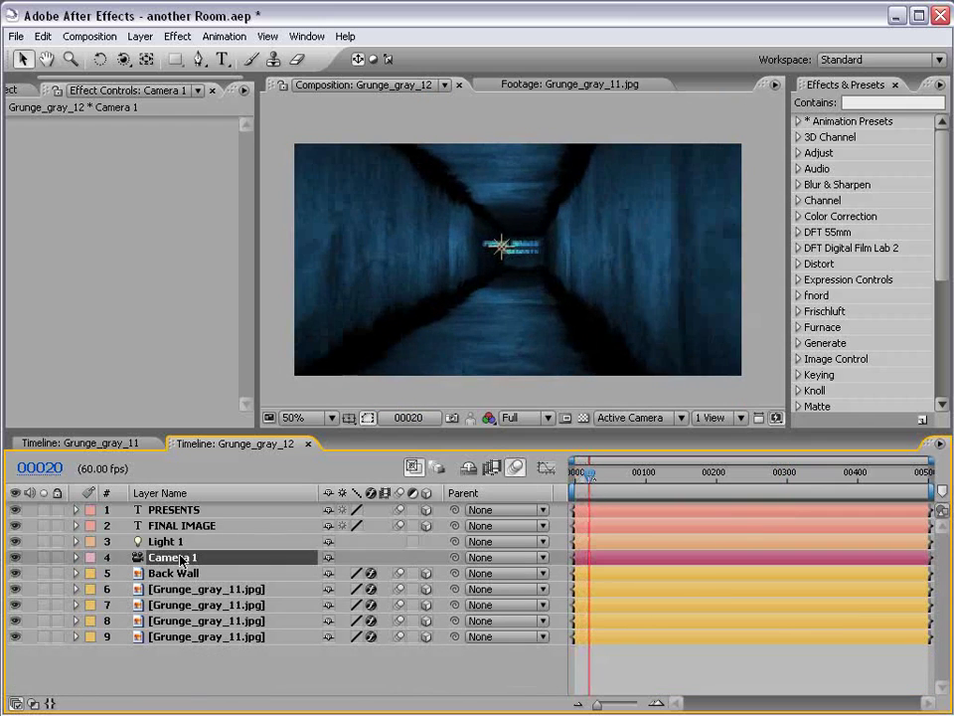
key(u)
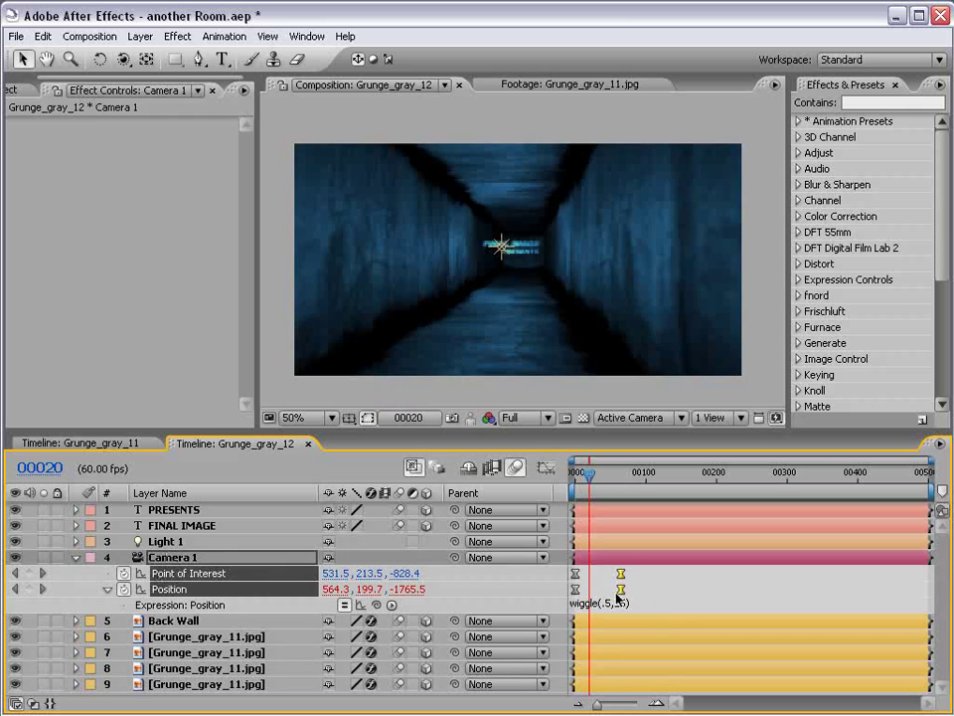
drag(620, 590, 599, 594)
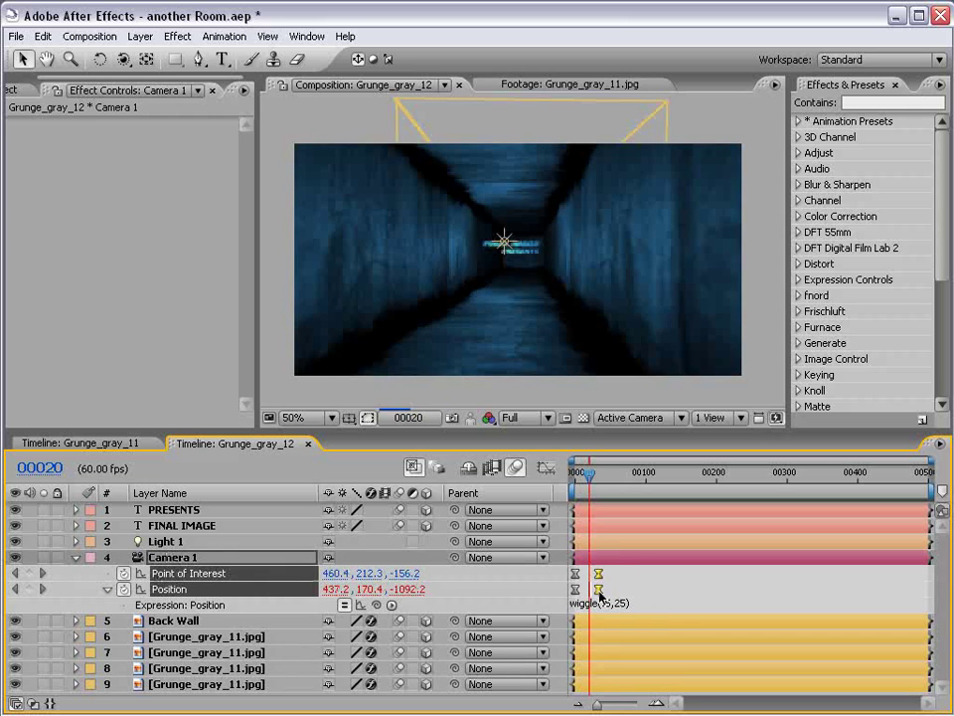
key(grave)
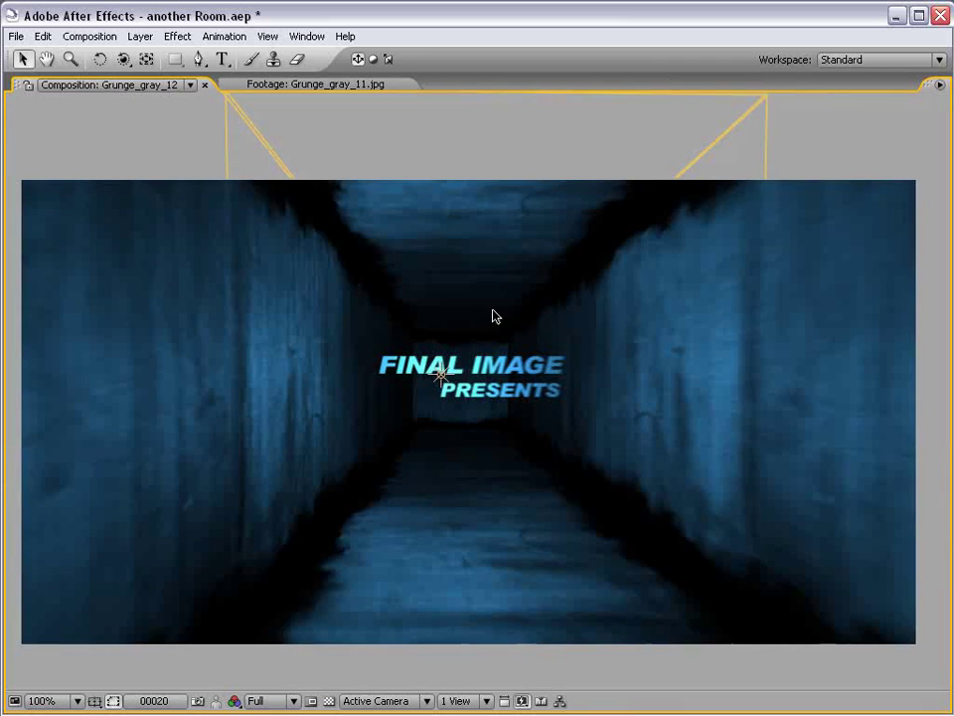
key(grave)
- Set the composition preview to Half resolution and examine the title at frame 38 in an enlarged view
key(ctrl+shift+j)
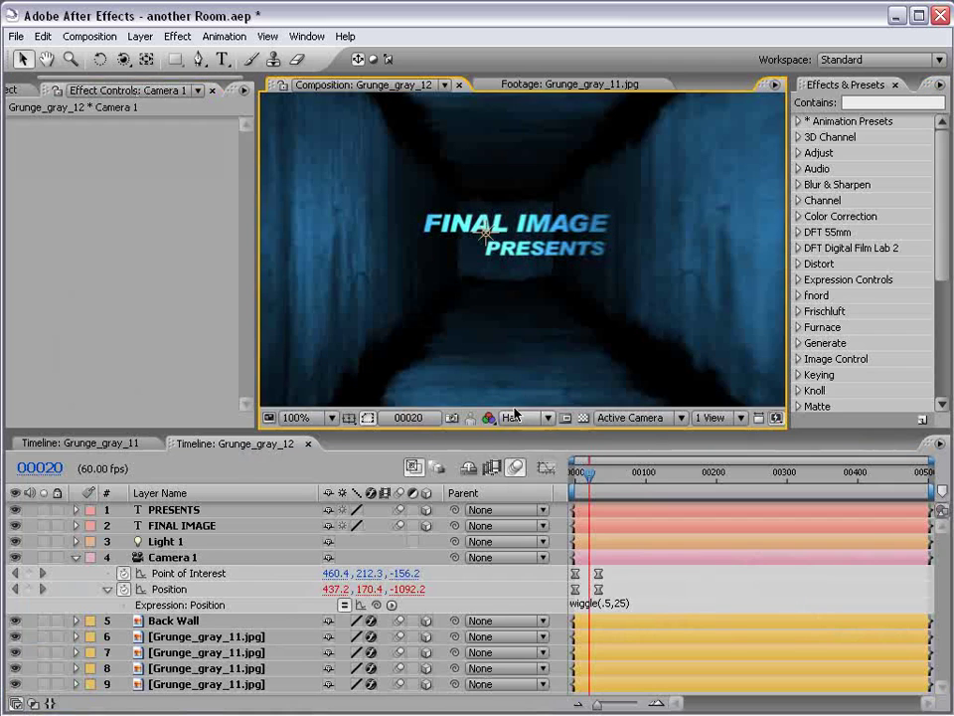
drag(588, 474, 599, 478)
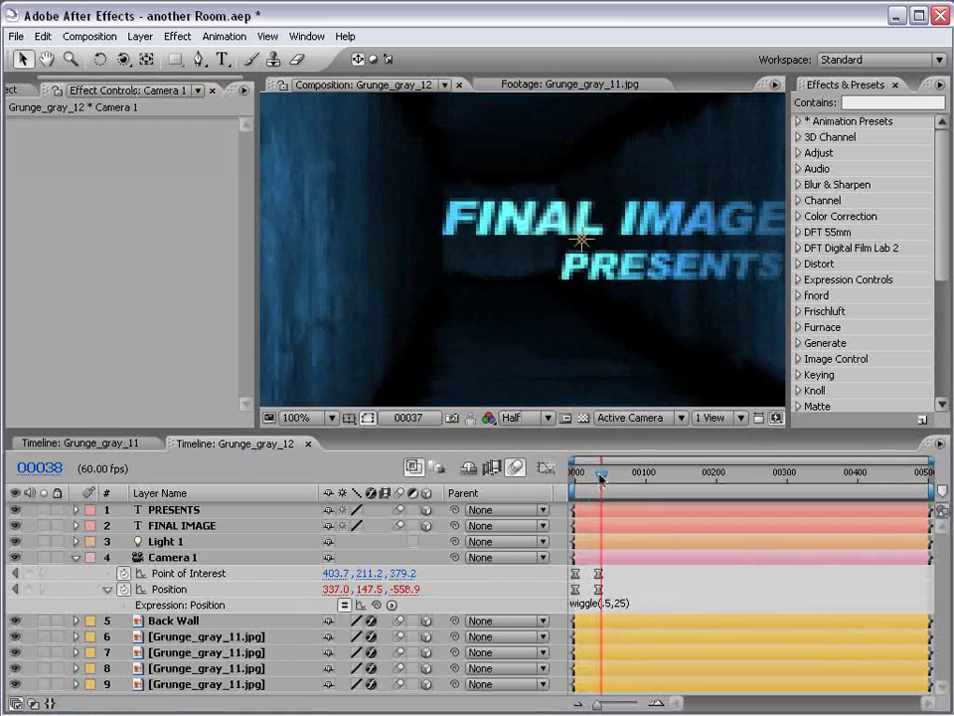
key(comma)
key(comma)
key(grave)
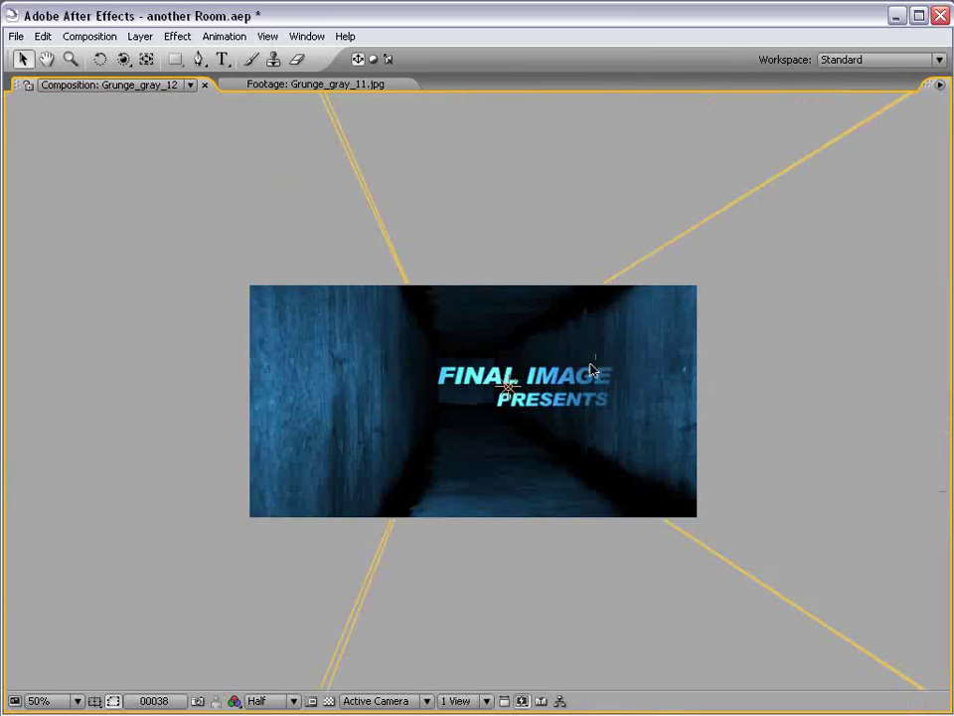
key(grave)
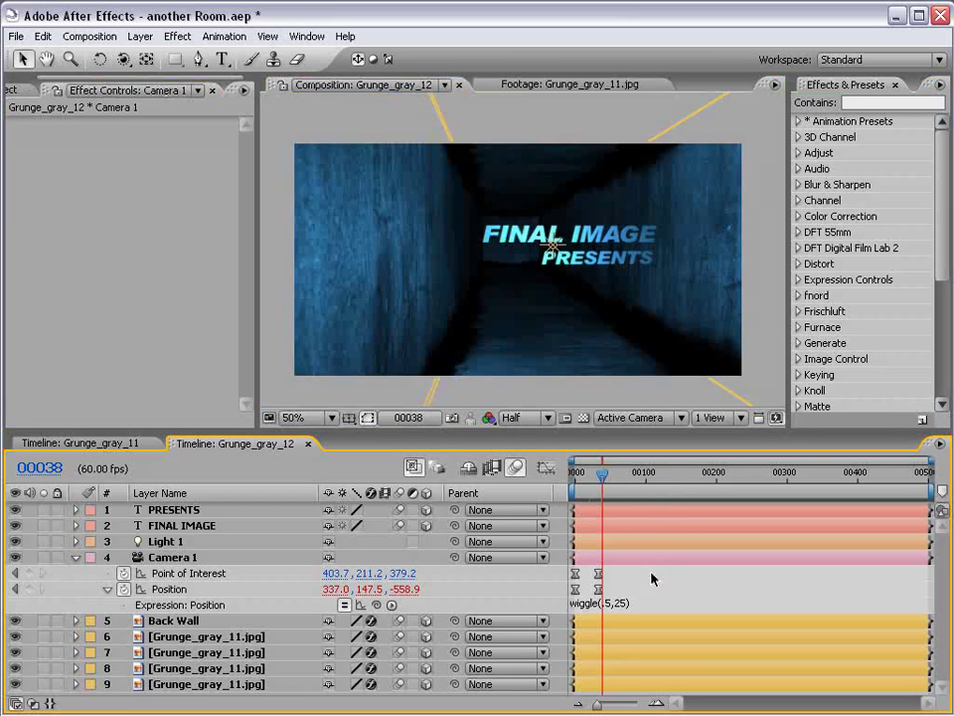
- Expand Camera 1's Camera Options and turn Depth of Field on
click(76, 558)
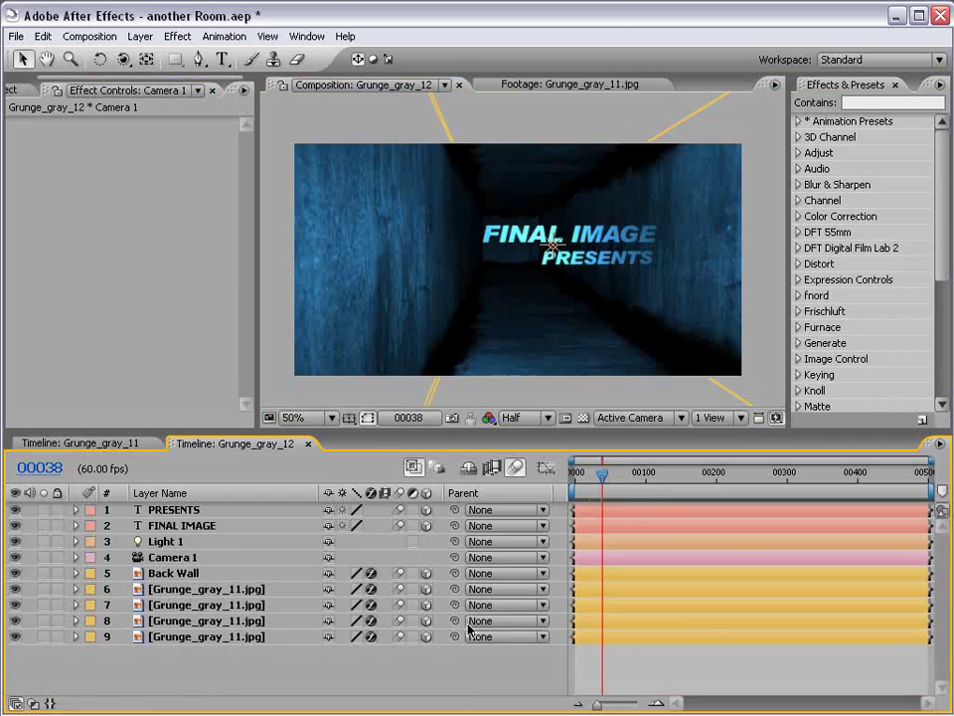
click(75, 558)
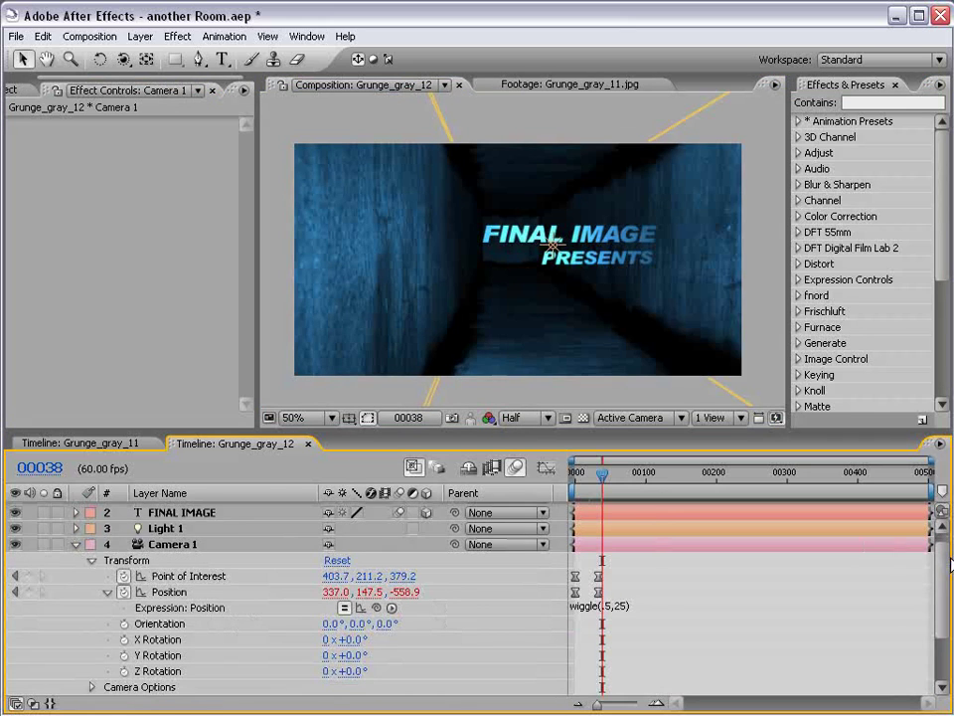
scroll(205, 648, down, 3)
click(91, 647)
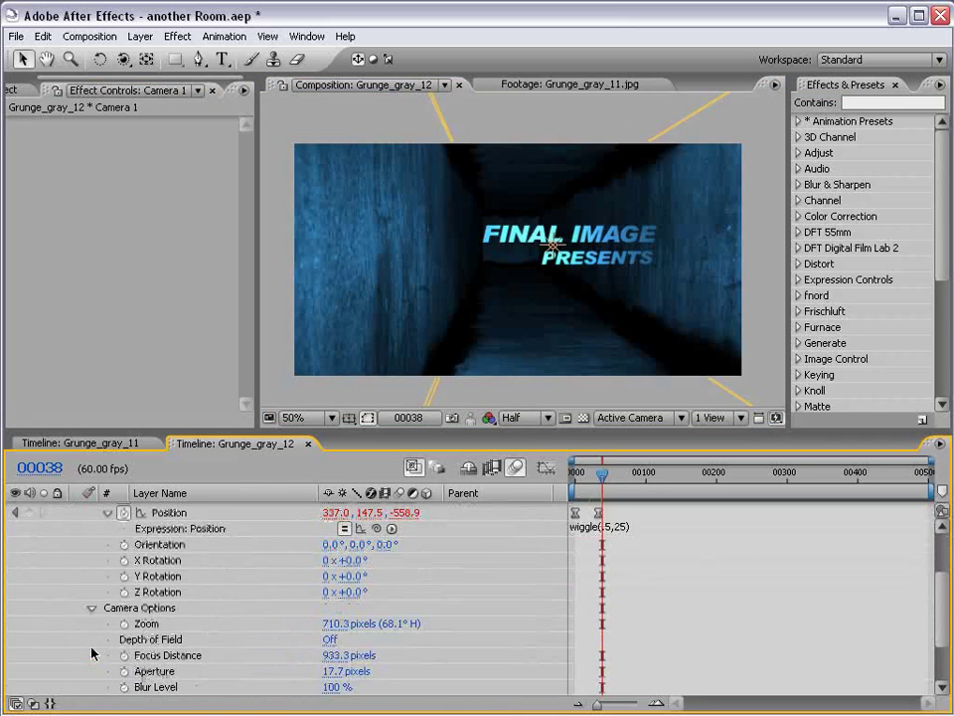
scroll(939, 618, down, 2)
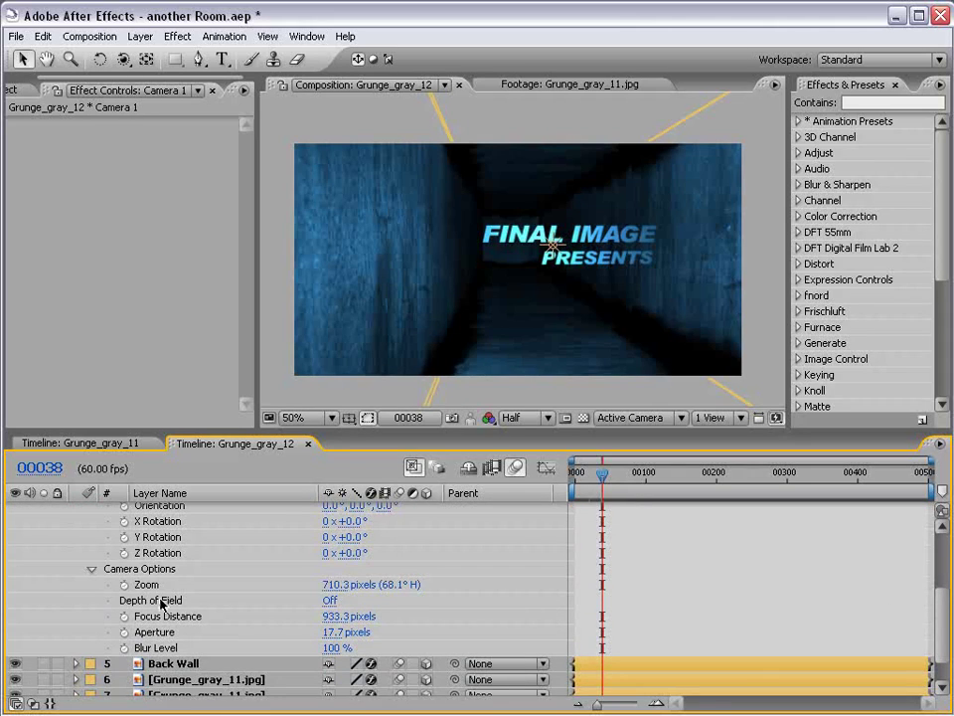
click(329, 600)
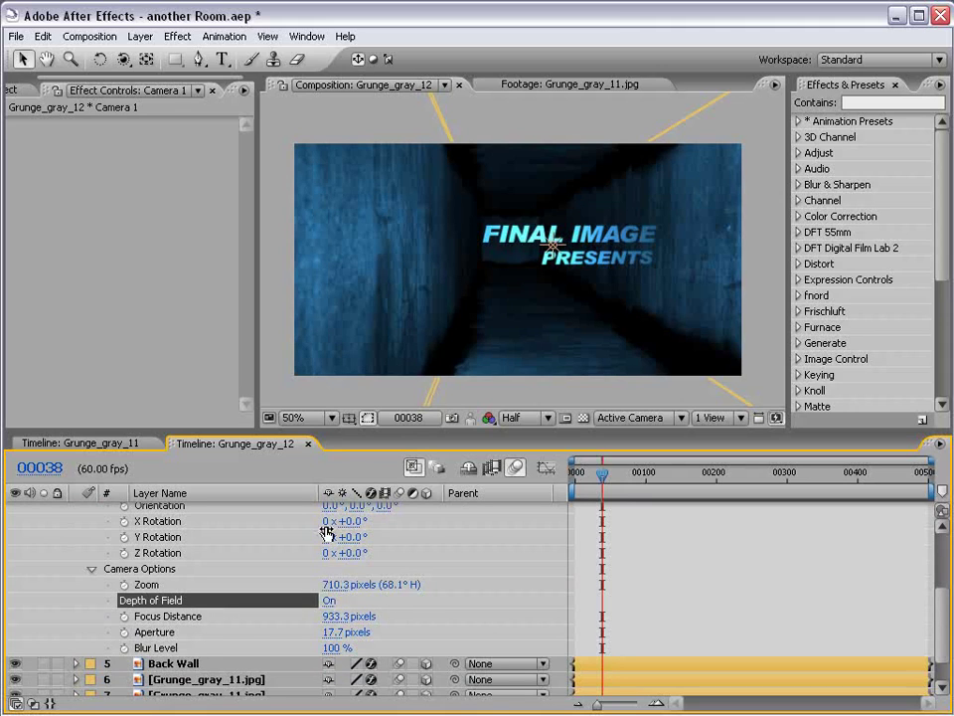
- Set Camera 1's Aperture to about 128.7 pixels and Blur Level to 161%, and inspect the blur enlarged
drag(331, 637, 431, 520)
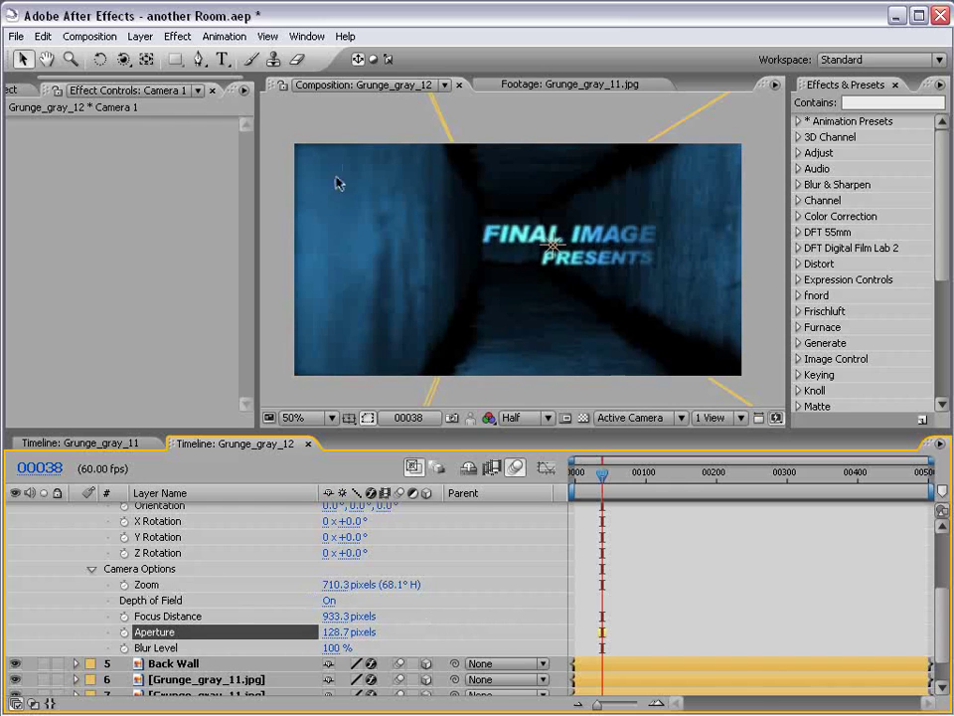
drag(331, 647, 385, 648)
click(703, 567)
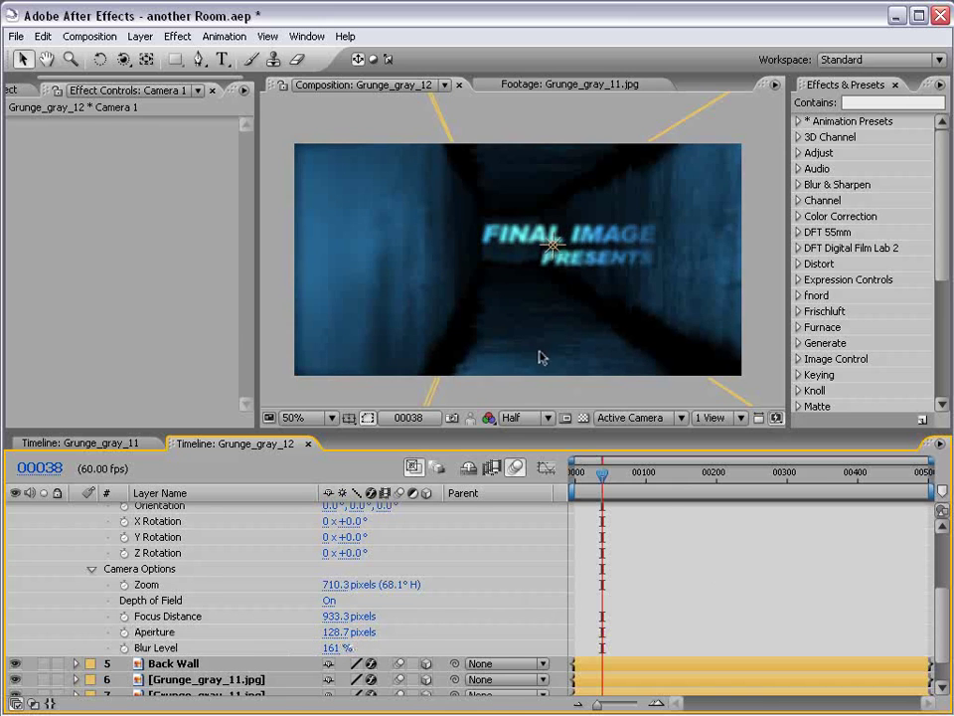
key(grave)
key(period)
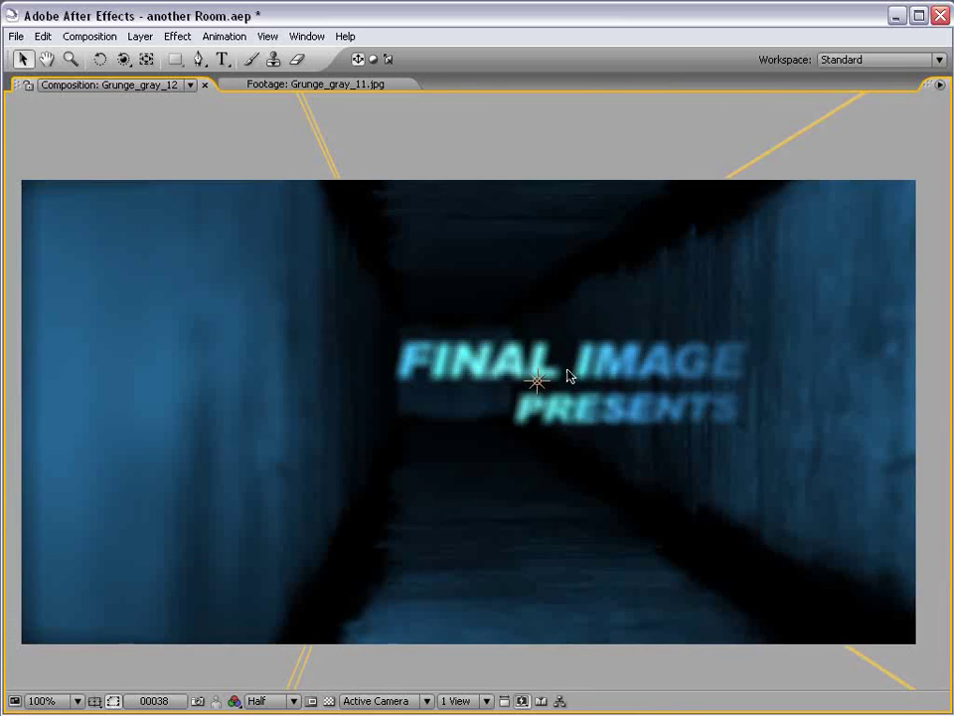
key(grave)
key(comma)
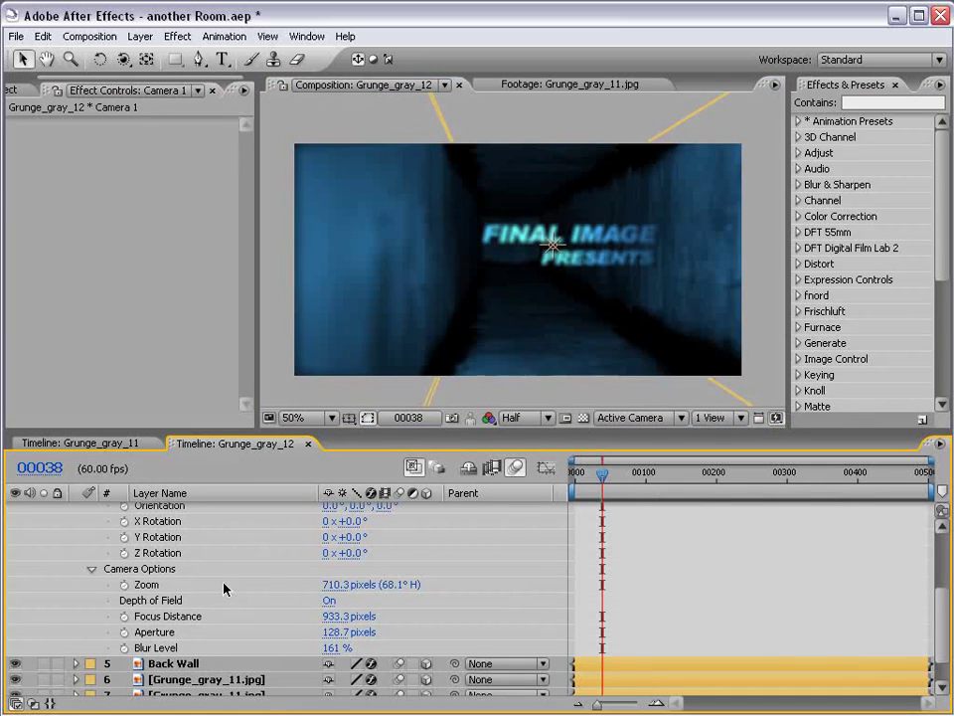
- Enlarge the timeline area and set Camera 1's Focus Distance to about 570.3 pixels to bring the title into focus
drag(261, 427, 261, 342)
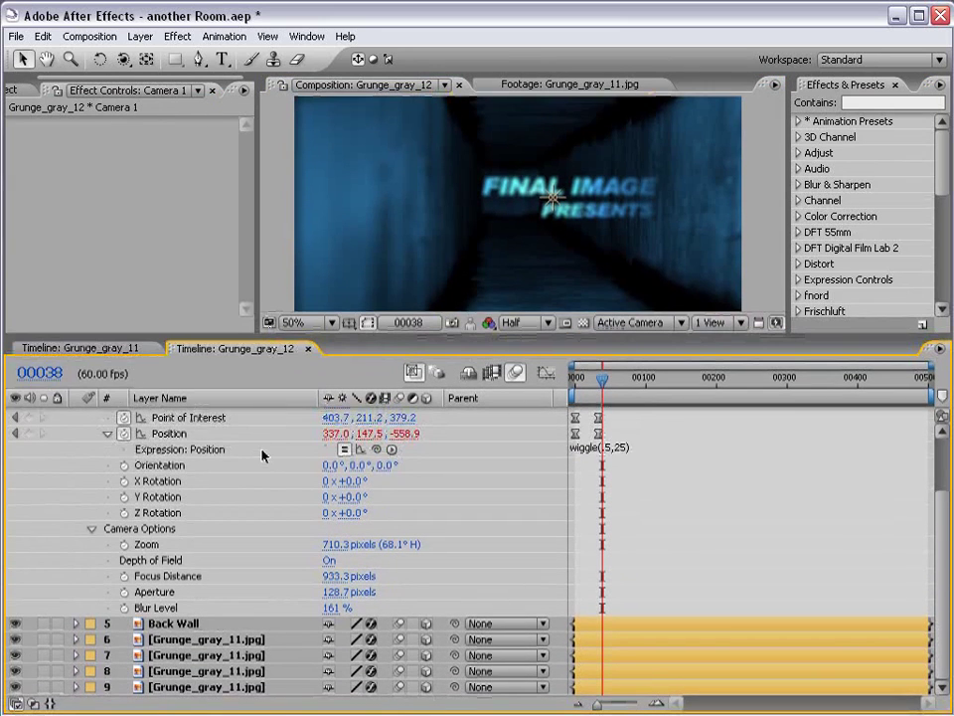
scroll(283, 448, up, 1)
scroll(282, 449, up, 1)
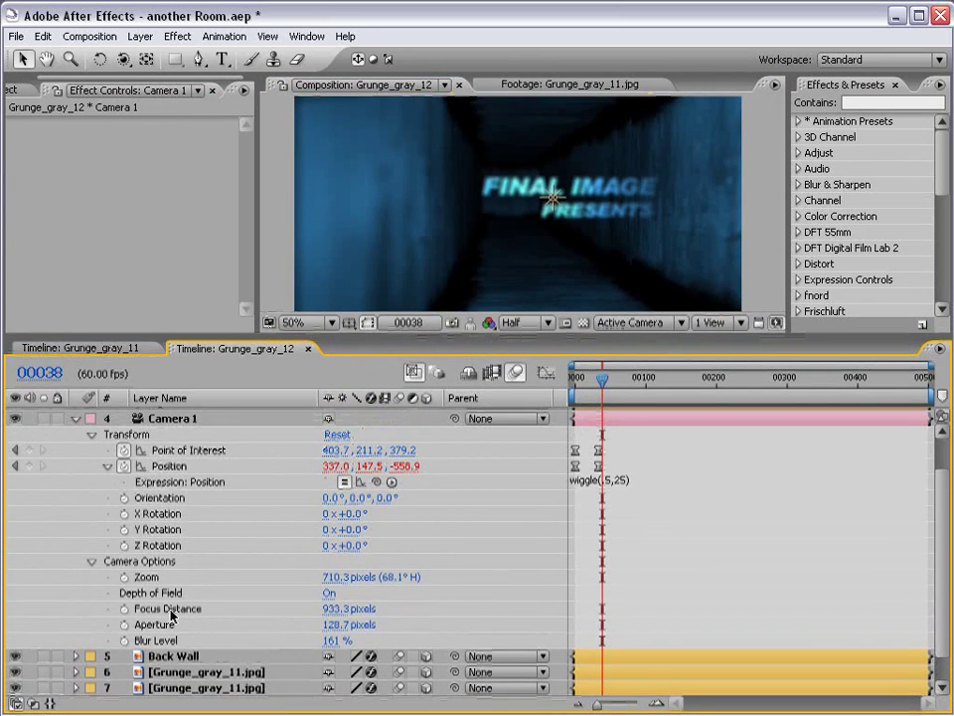
drag(343, 608, 50, 592)
scroll(568, 220, up, 1)
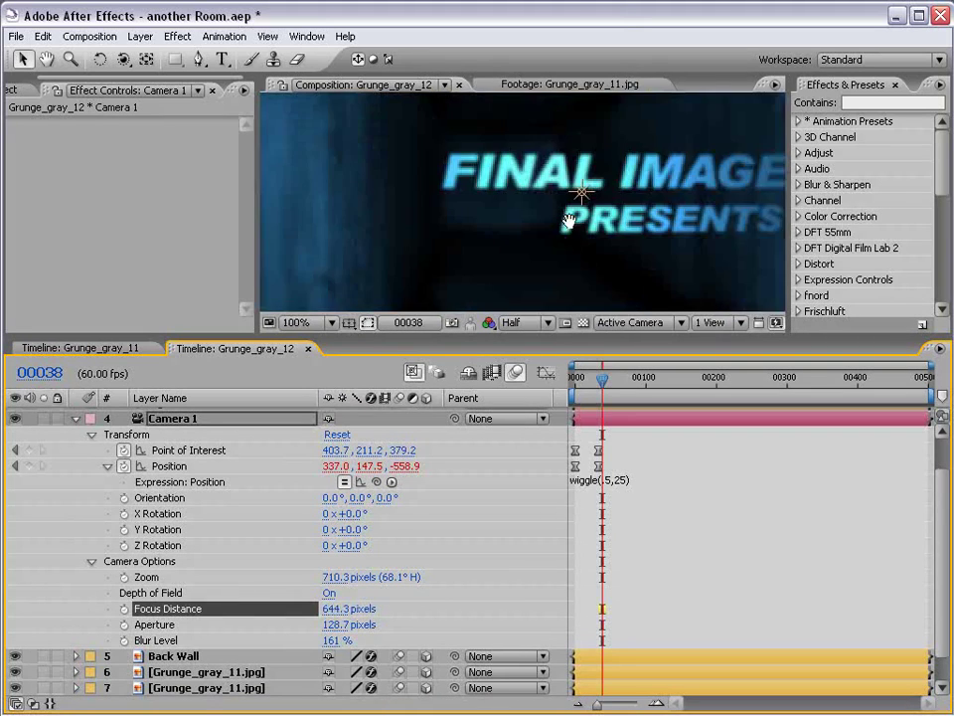
scroll(569, 221, down, 1)
drag(342, 609, 194, 605)
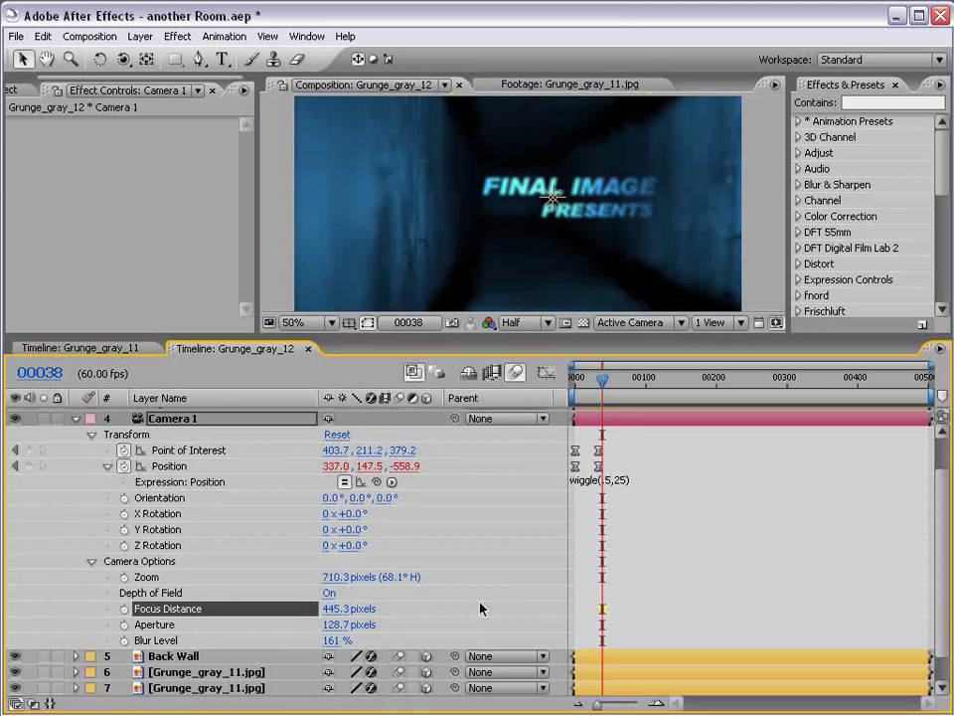
drag(329, 607, 414, 602)
key(grave)
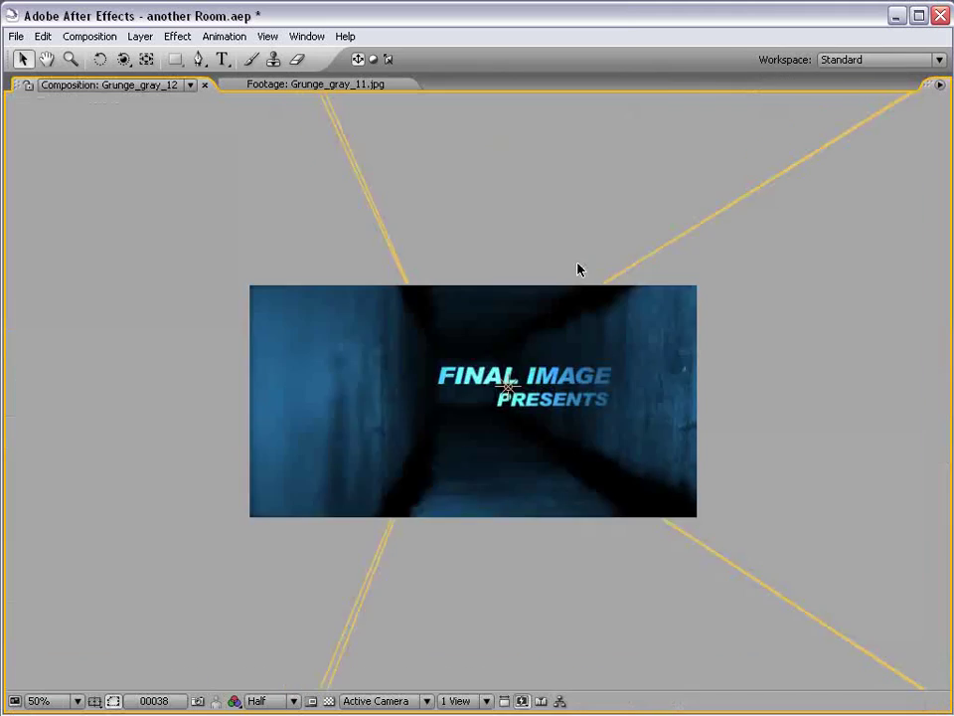
scroll(571, 272, up, 1)
scroll(558, 303, down, 1)
key(grave)
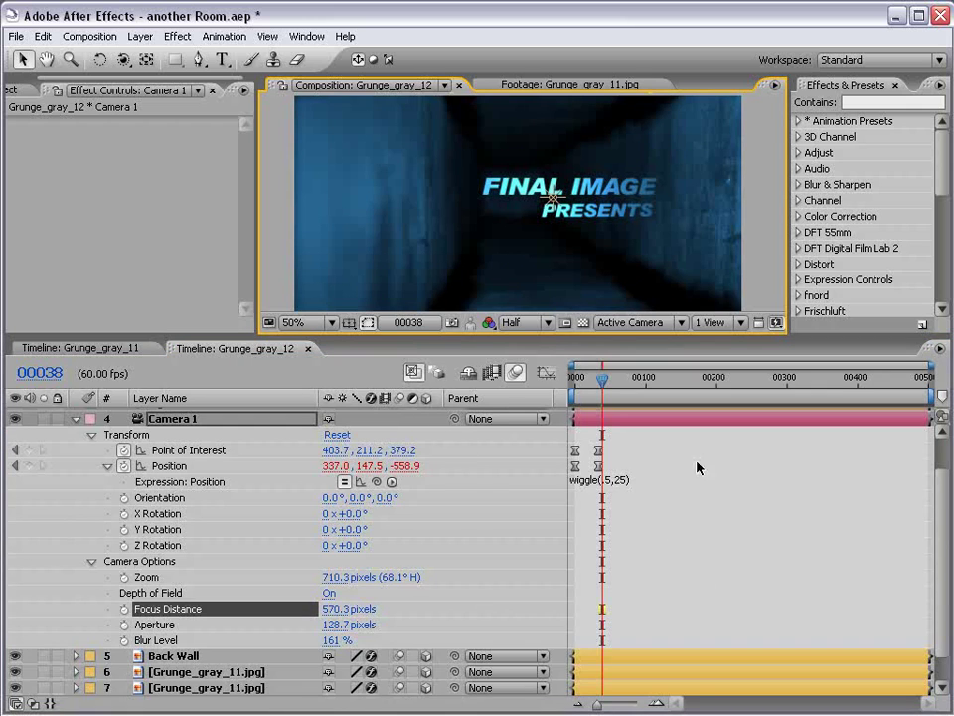
- Reveal the Position property of the FINAL IMAGE text layer in the timeline
scroll(298, 457, up, 1)
click(188, 432)
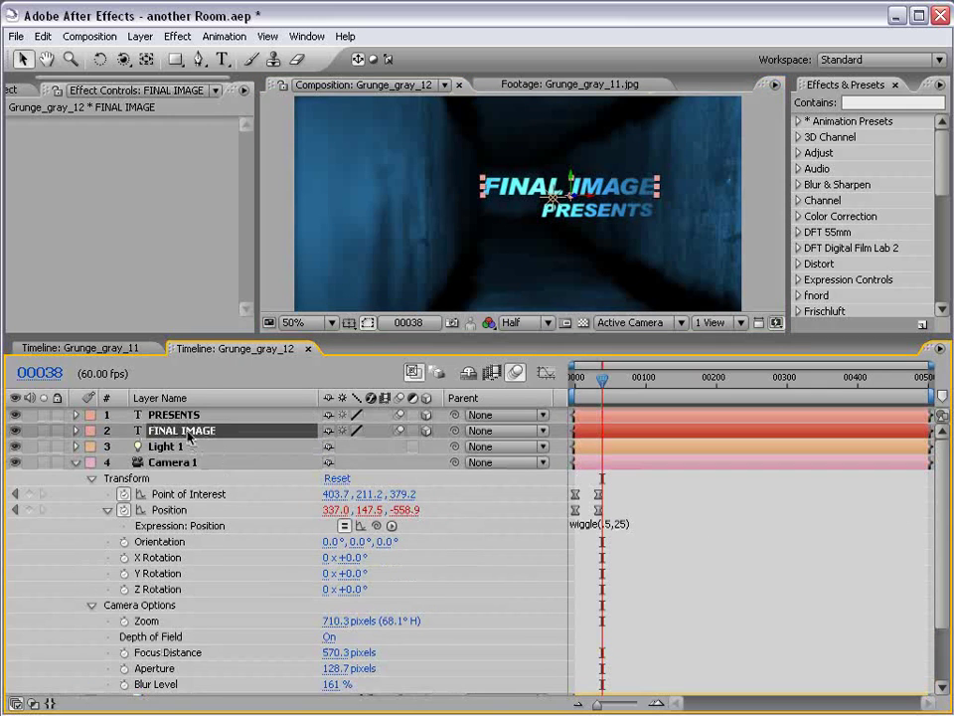
key(p)
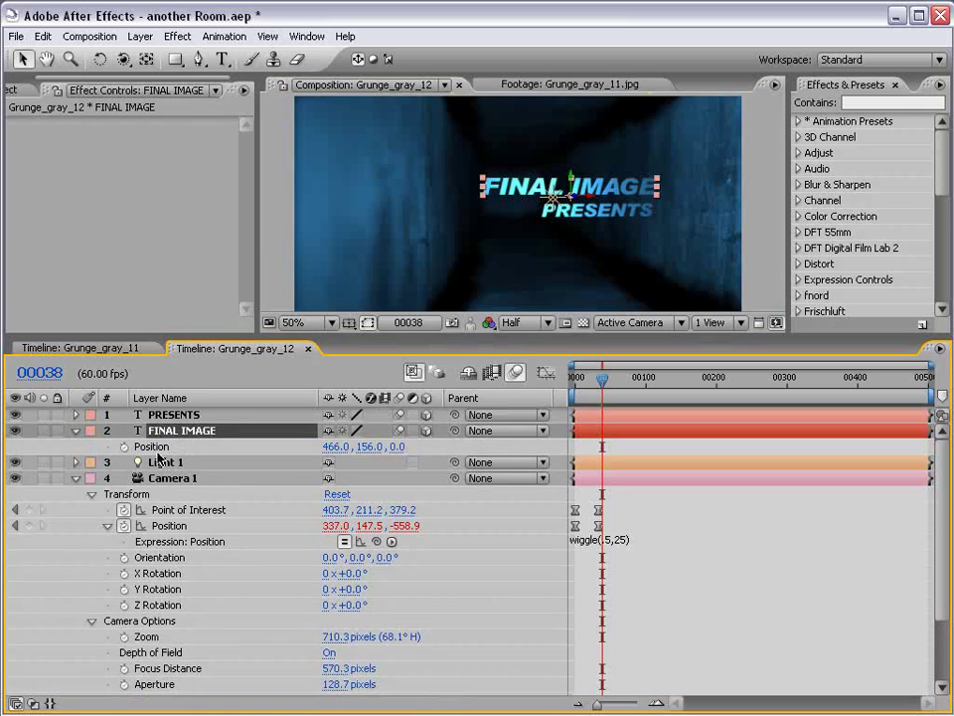
- Add the expression length(thisComp.layer("FINAL IMAGE").transform.position,transform.position) to Camera 1's Focus Distance, linking both Position properties
scroll(367, 580, down, 1)
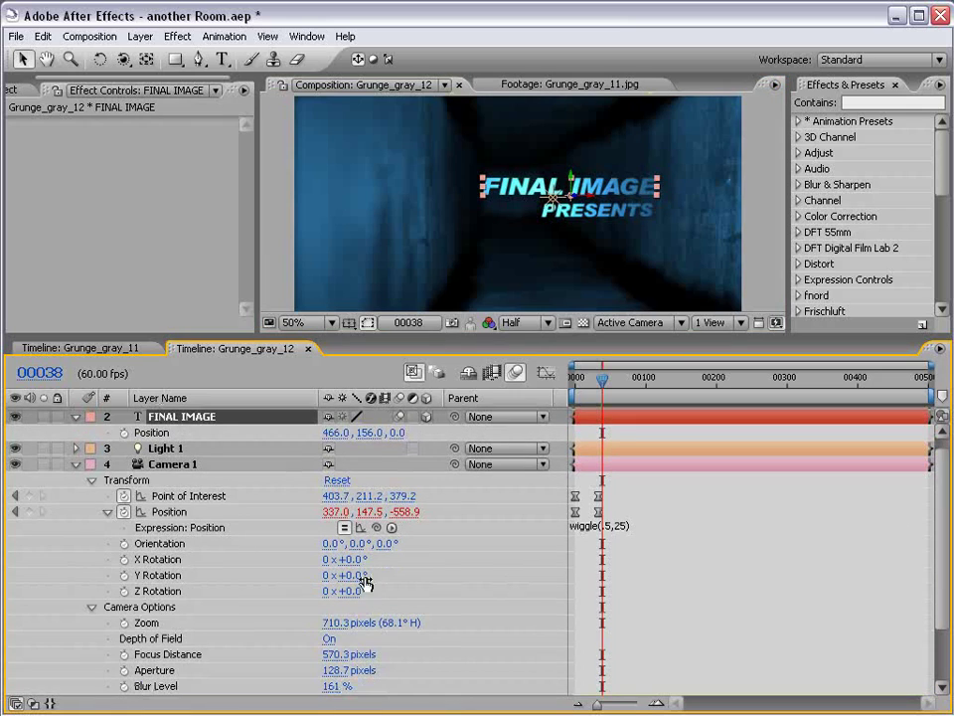
alt+click(124, 654)
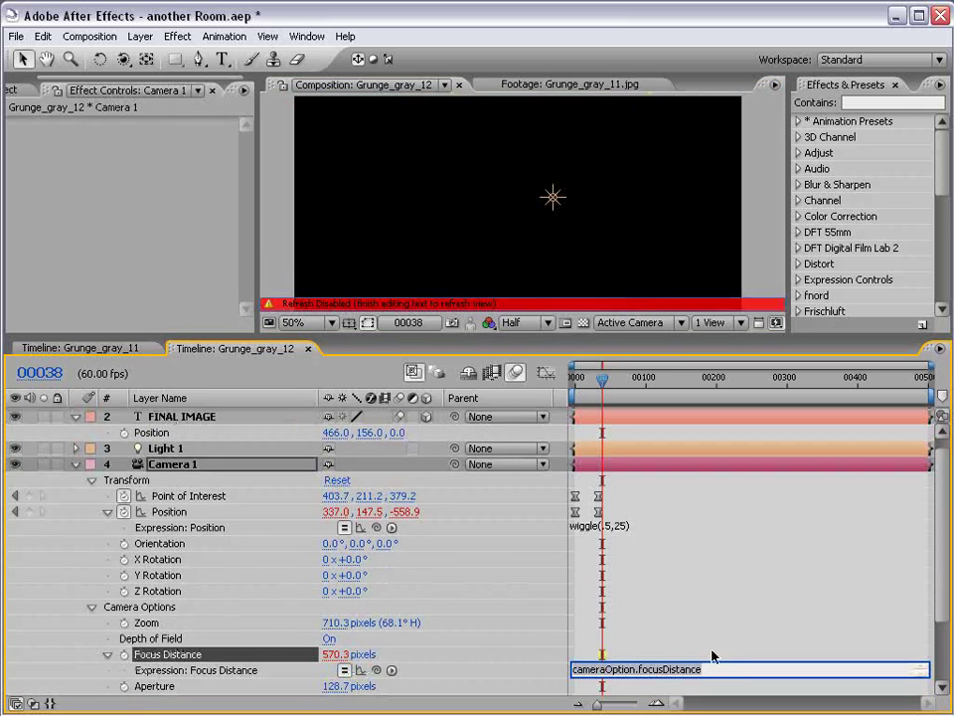
drag(707, 670, 620, 670)
drag(712, 669, 563, 674)
key(BackSpace)
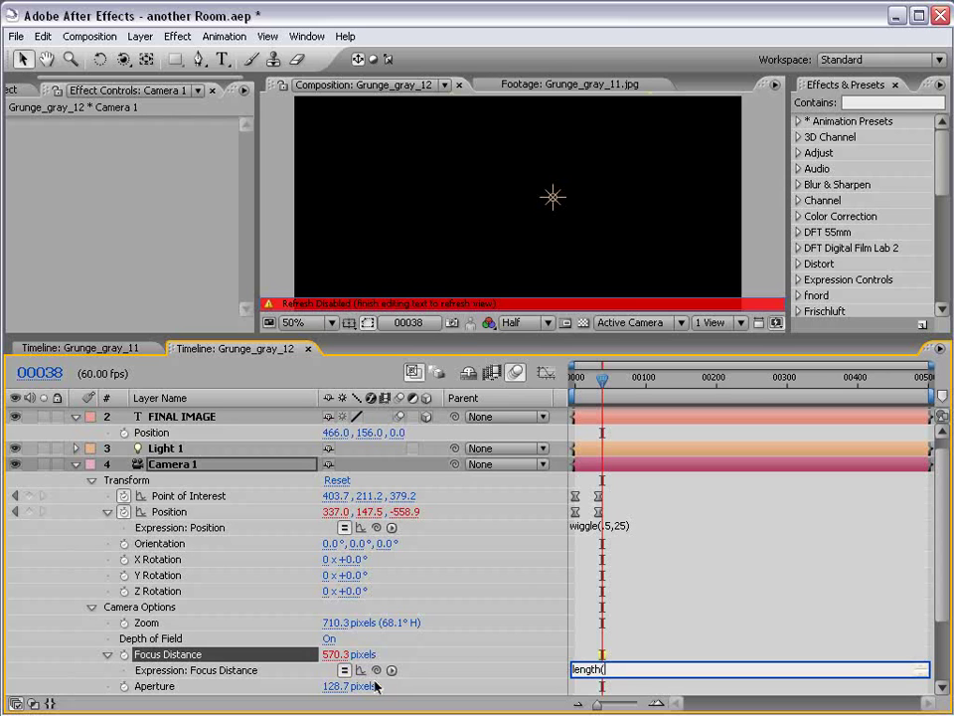
drag(377, 671, 171, 440)
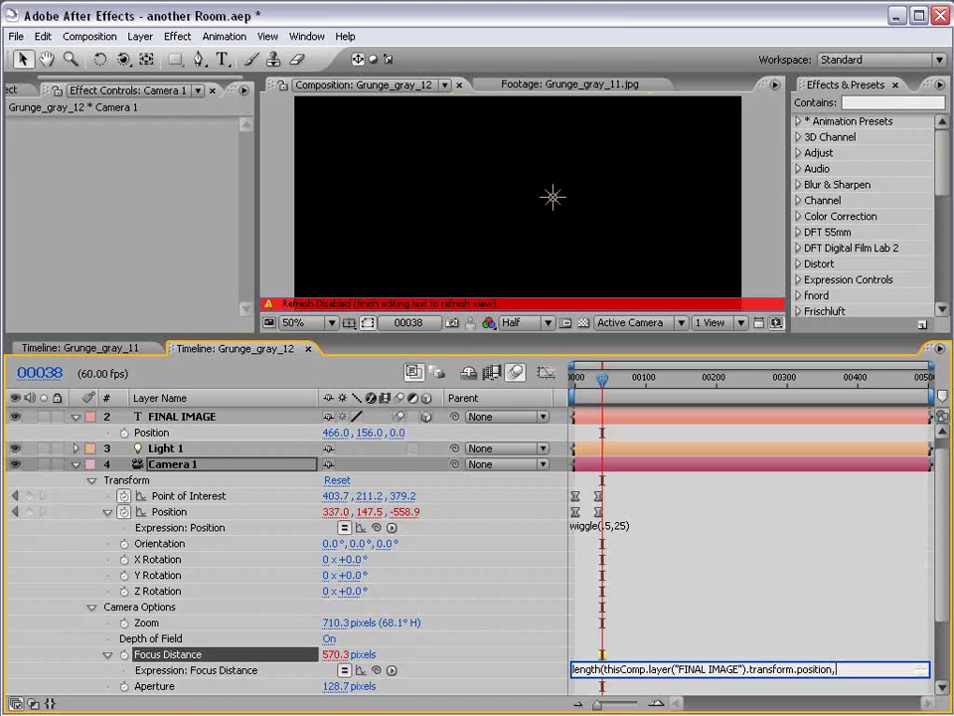
drag(376, 670, 167, 519)
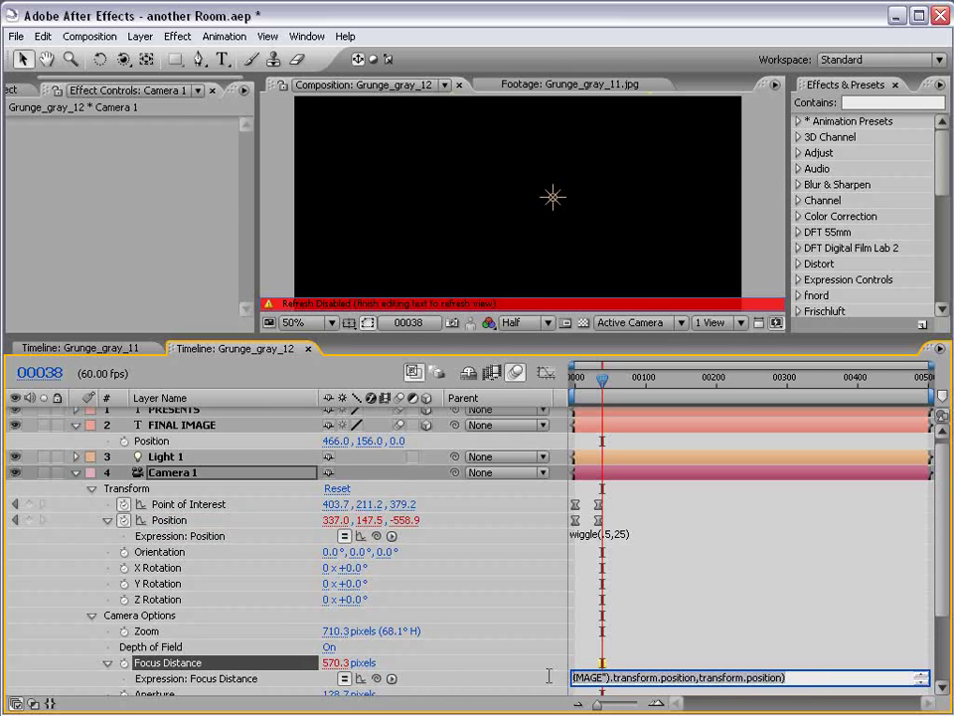
click(748, 666)
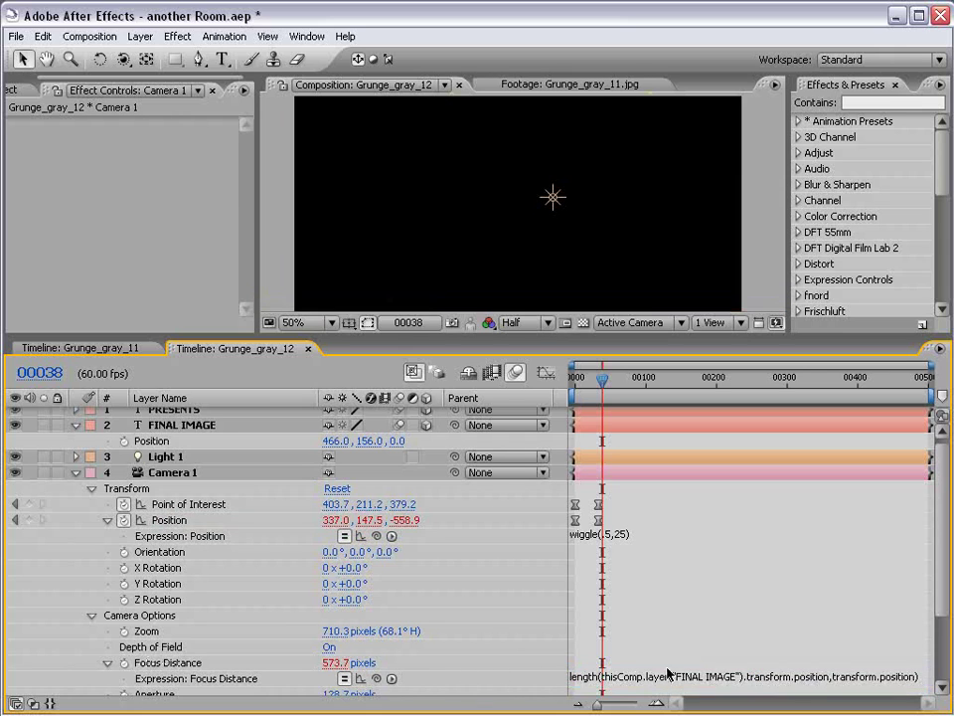
click(590, 678)
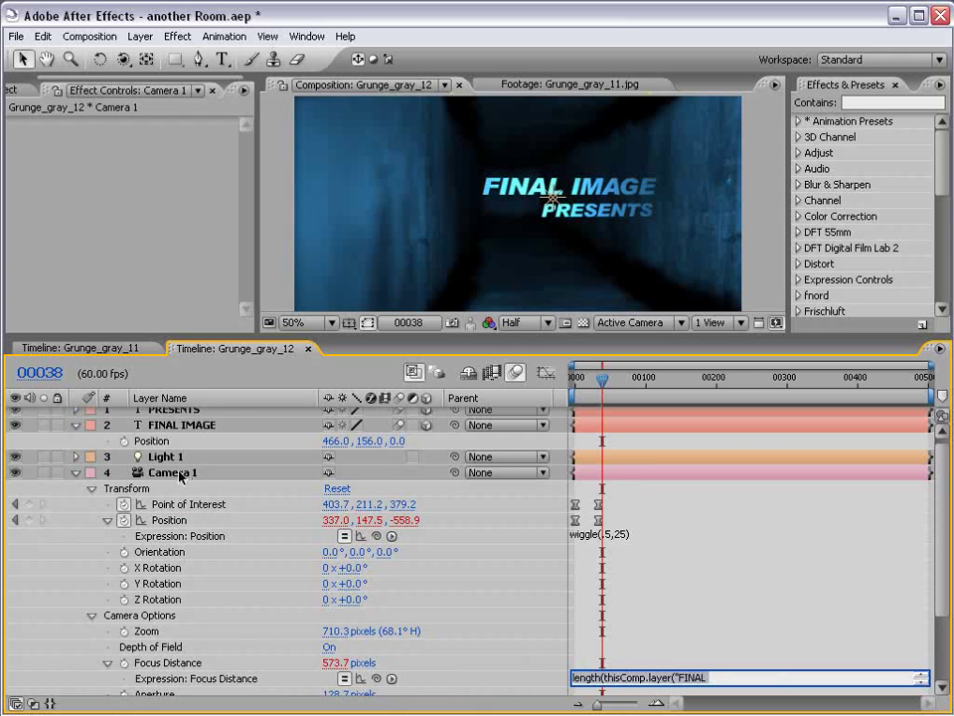
click(474, 606)
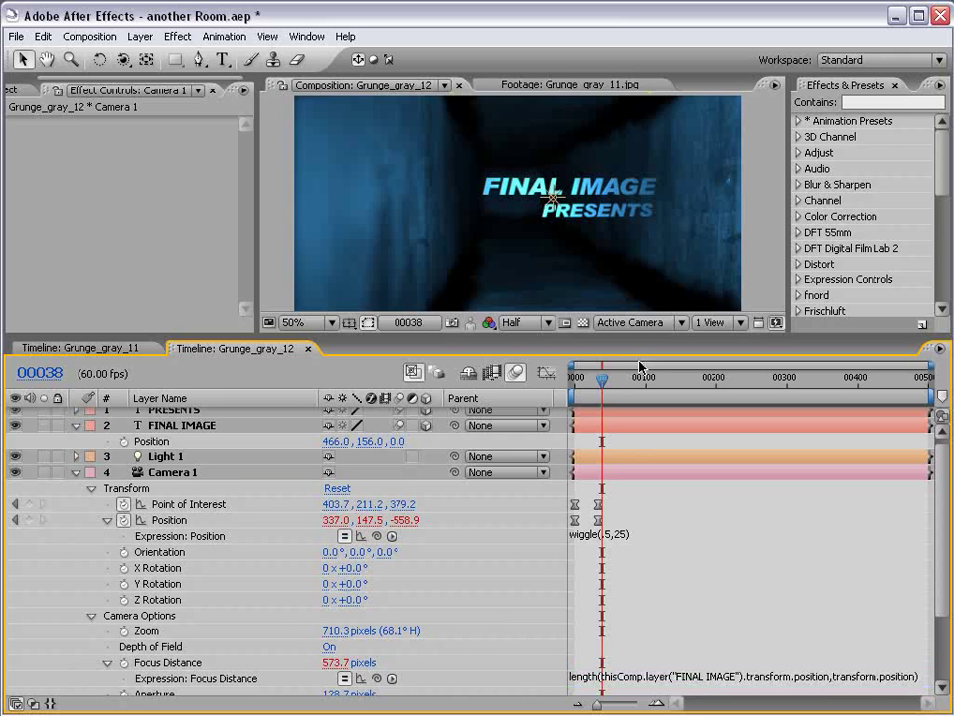
- Check the title's focus at frames 18 and 0, and set the composition preview to Full resolution in an enlarged view
drag(602, 379, 588, 386)
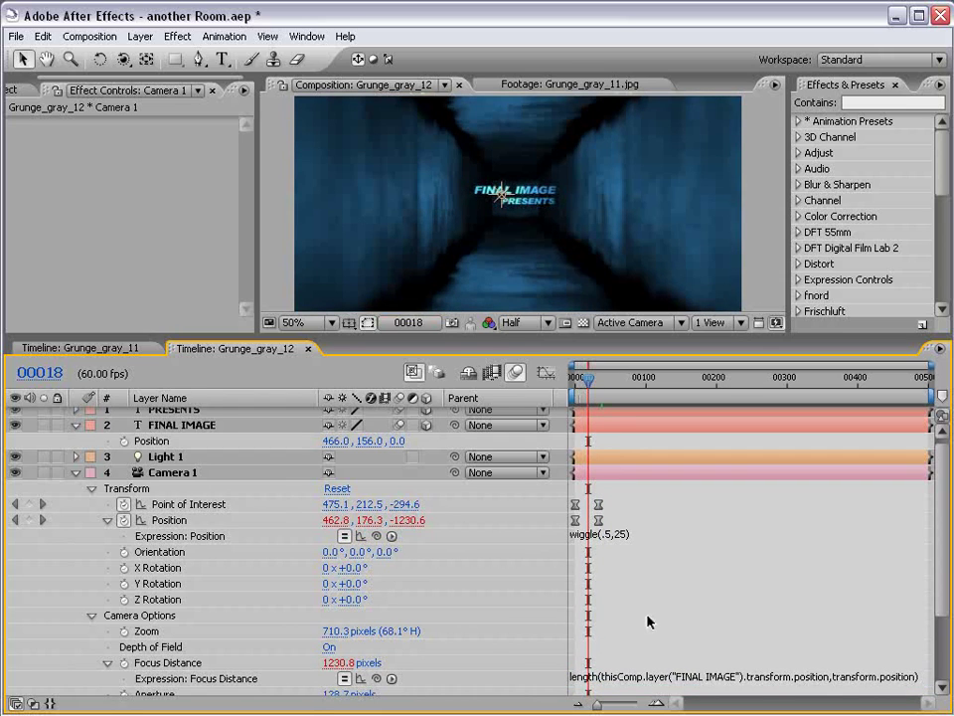
drag(586, 380, 569, 380)
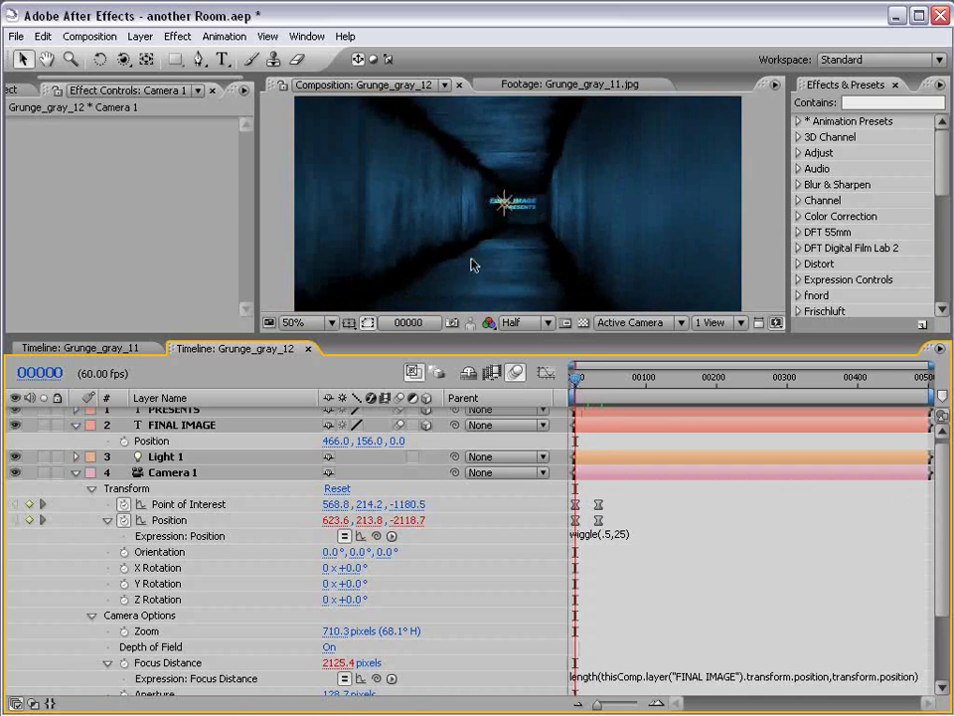
key(grave)
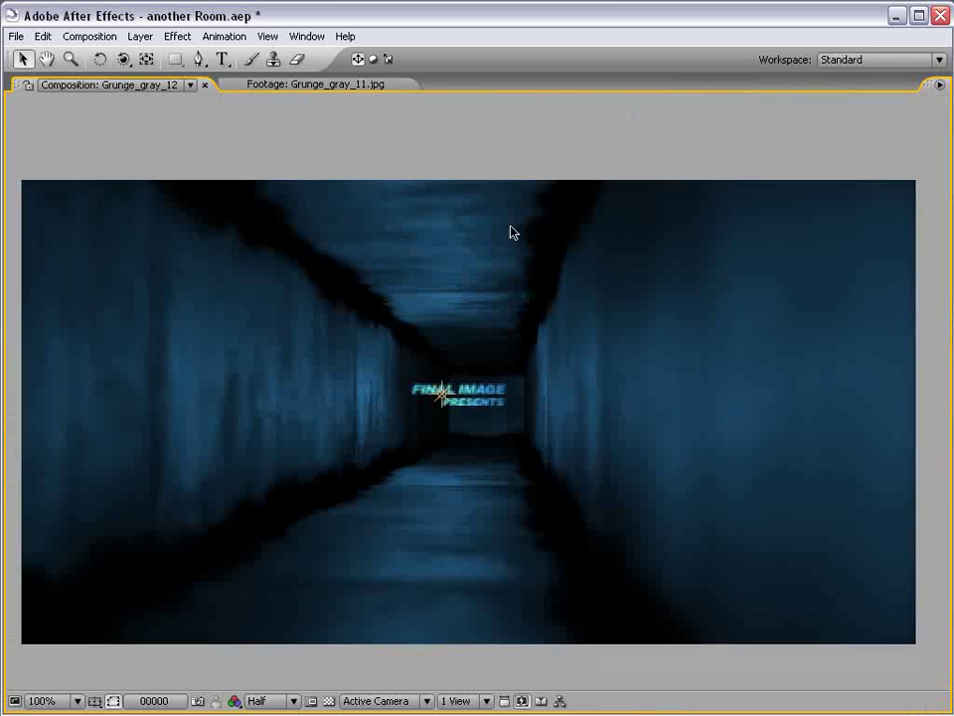
click(279, 701)
click(274, 713)
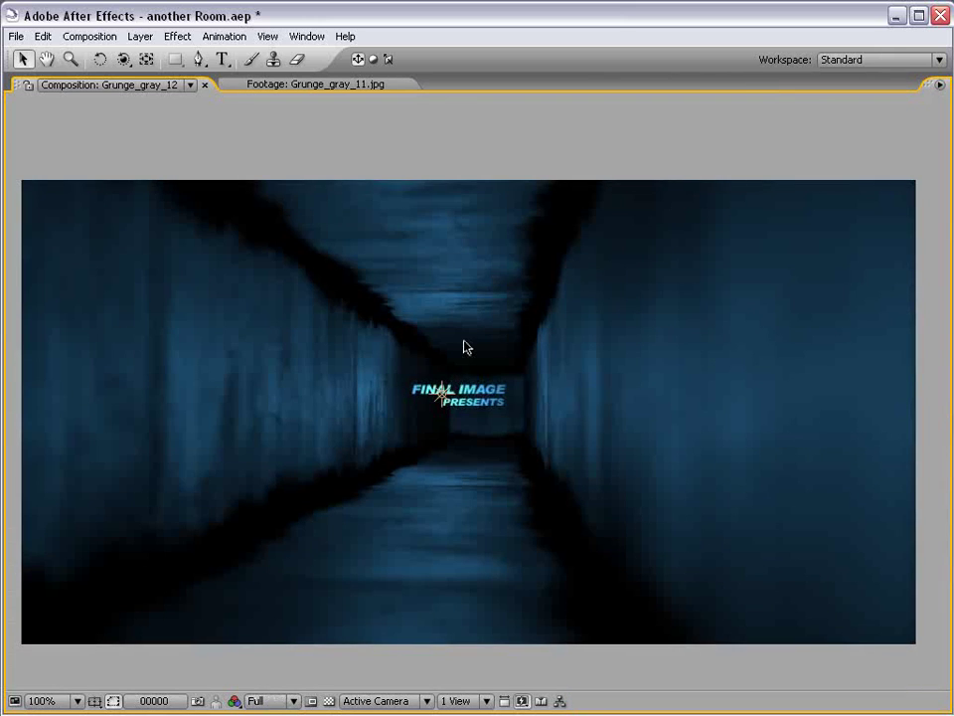
key(grave)
- Render and play a RAM preview of the camera move in the enlarged composition view
scroll(528, 226, down, 1)
key(KP_0)
key(KP_0)
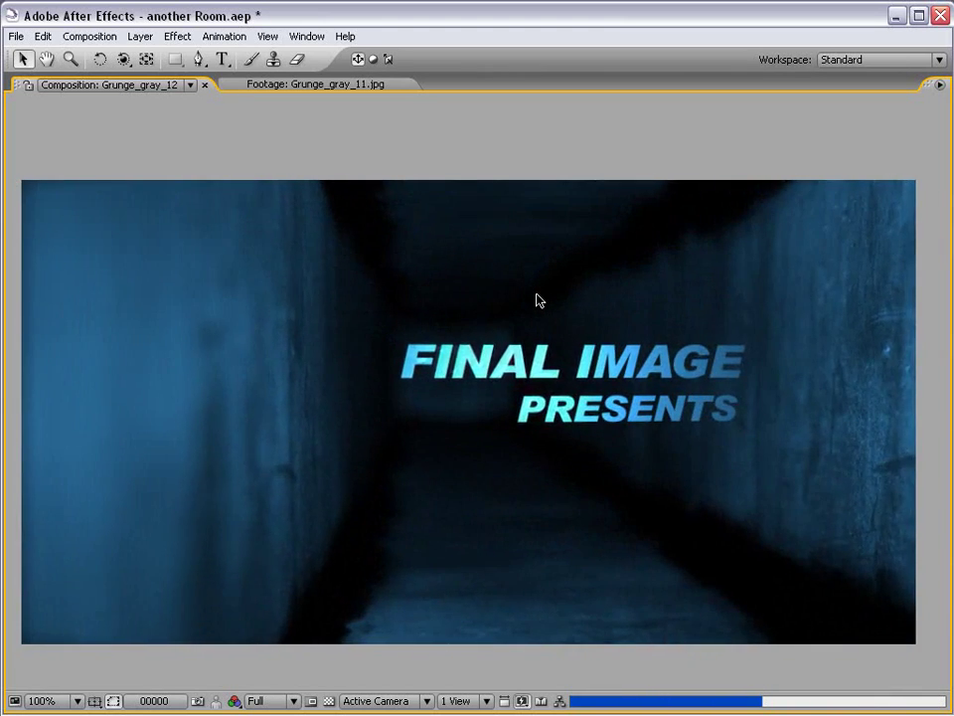
key(space)
key(grave)
scroll(473, 229, down, 1)
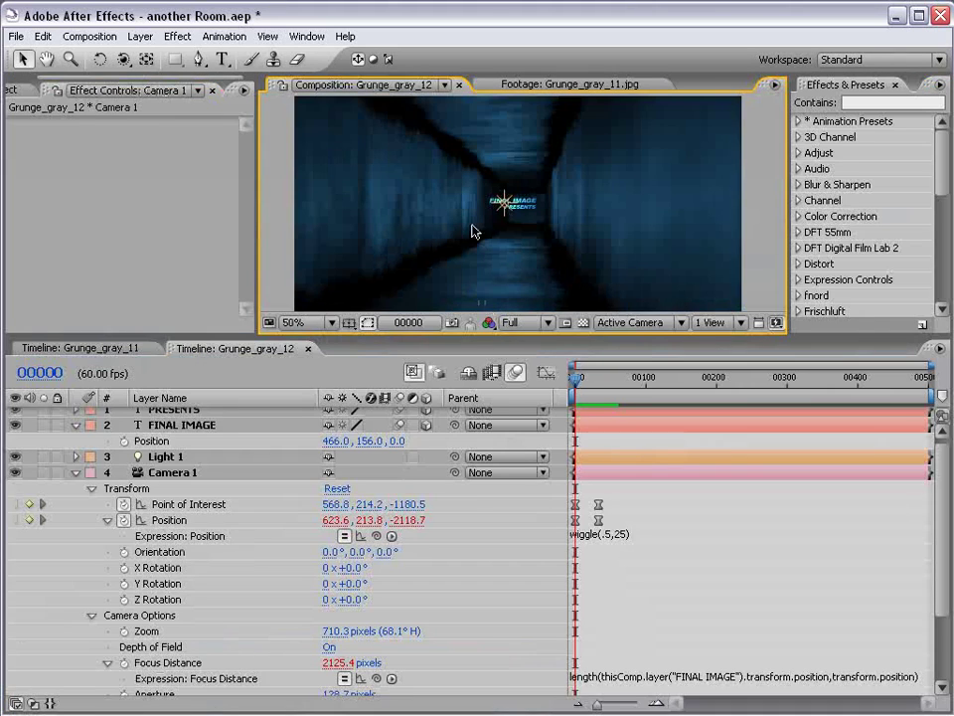
- Edit the wiggle expression on Camera 1's Position, setting the frequency to .75 and the amplitude to 3
click(626, 534)
click(628, 534)
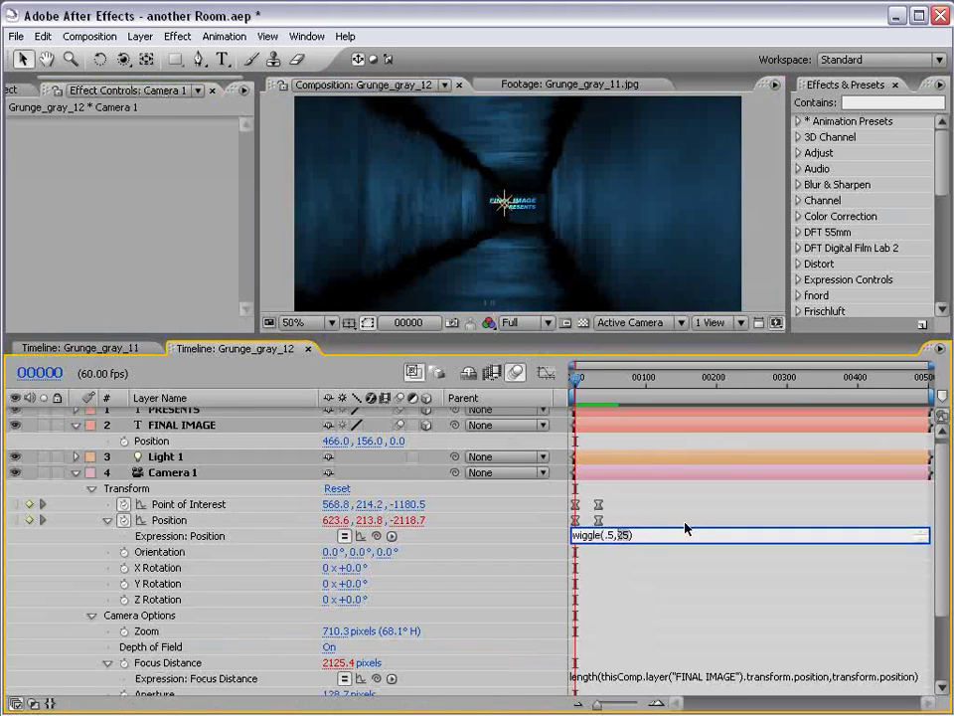
key(BackSpace)
text(3)
key(Left)
key(Left)
key(BackSpace)
text(75)
double_click(613, 537)
drag(636, 536, 621, 536)
click(637, 523)
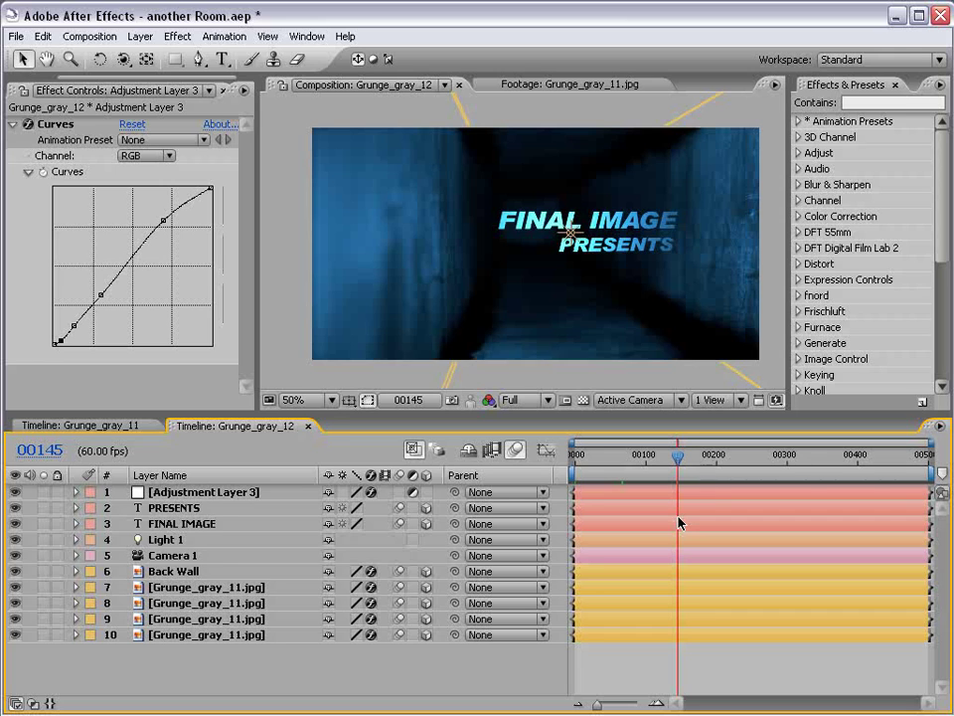
- Open the Grunge_gray_11 composition in an enlarged view and activate a camera tool for examining its corridor
click(654, 660)
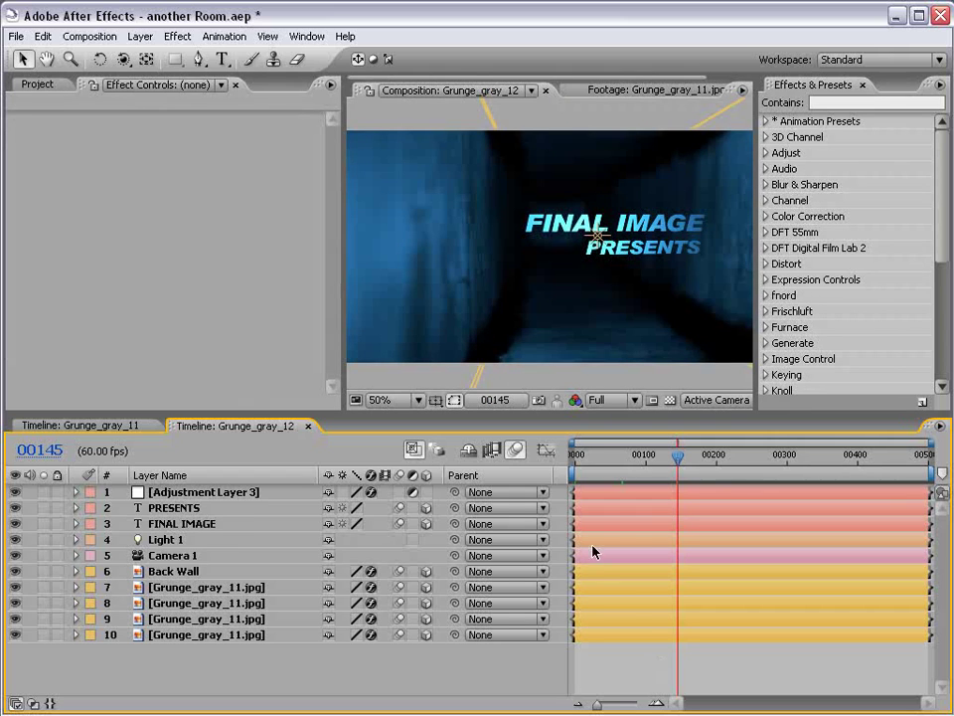
click(84, 425)
key(grave)
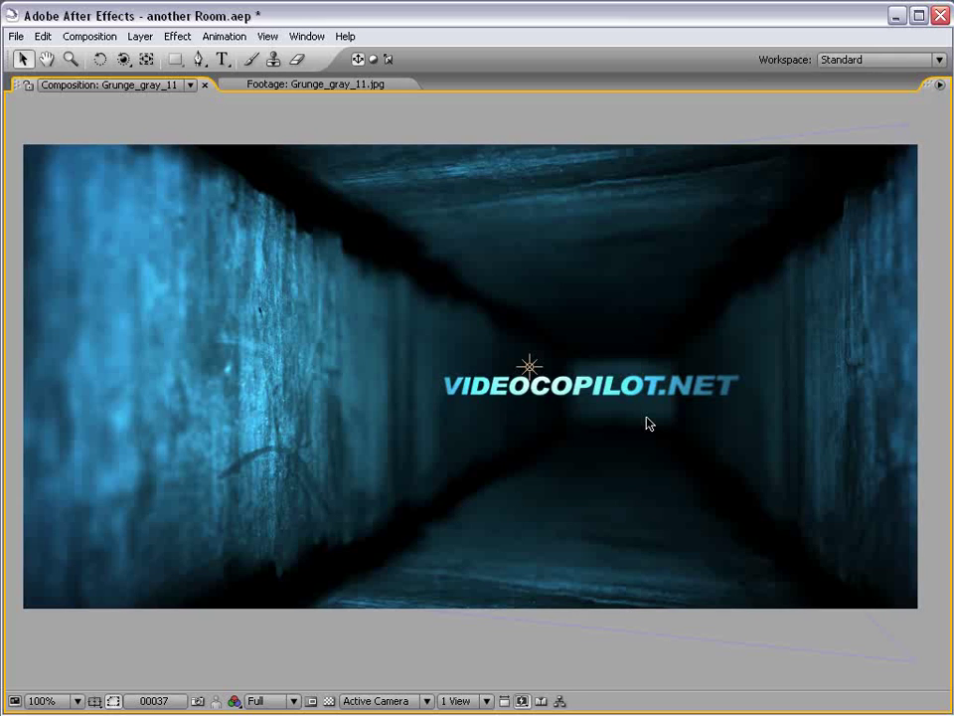
key(c)
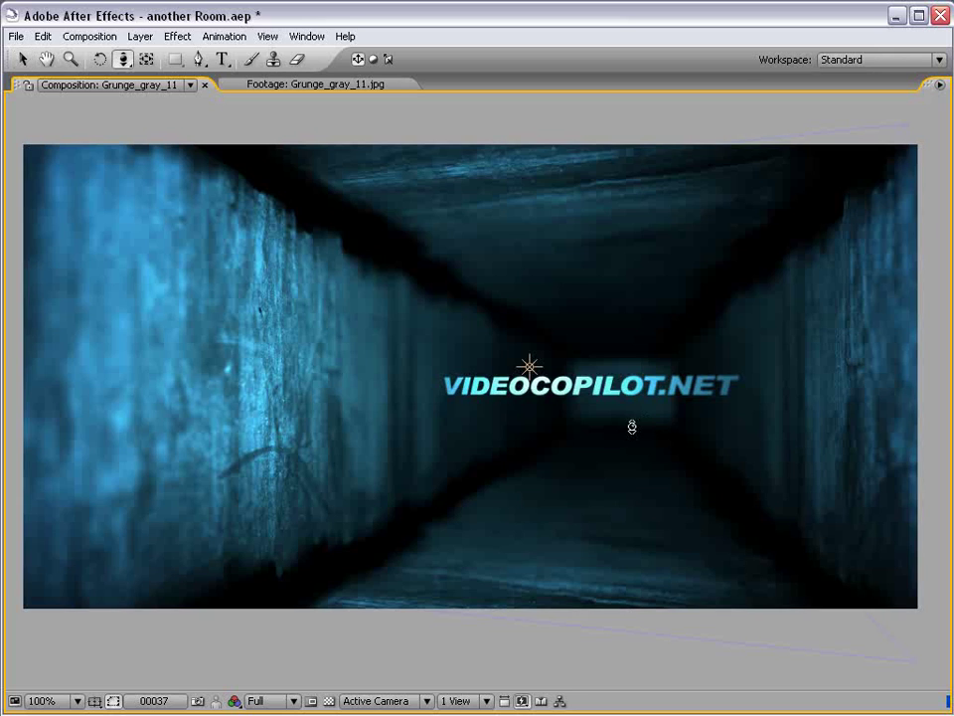